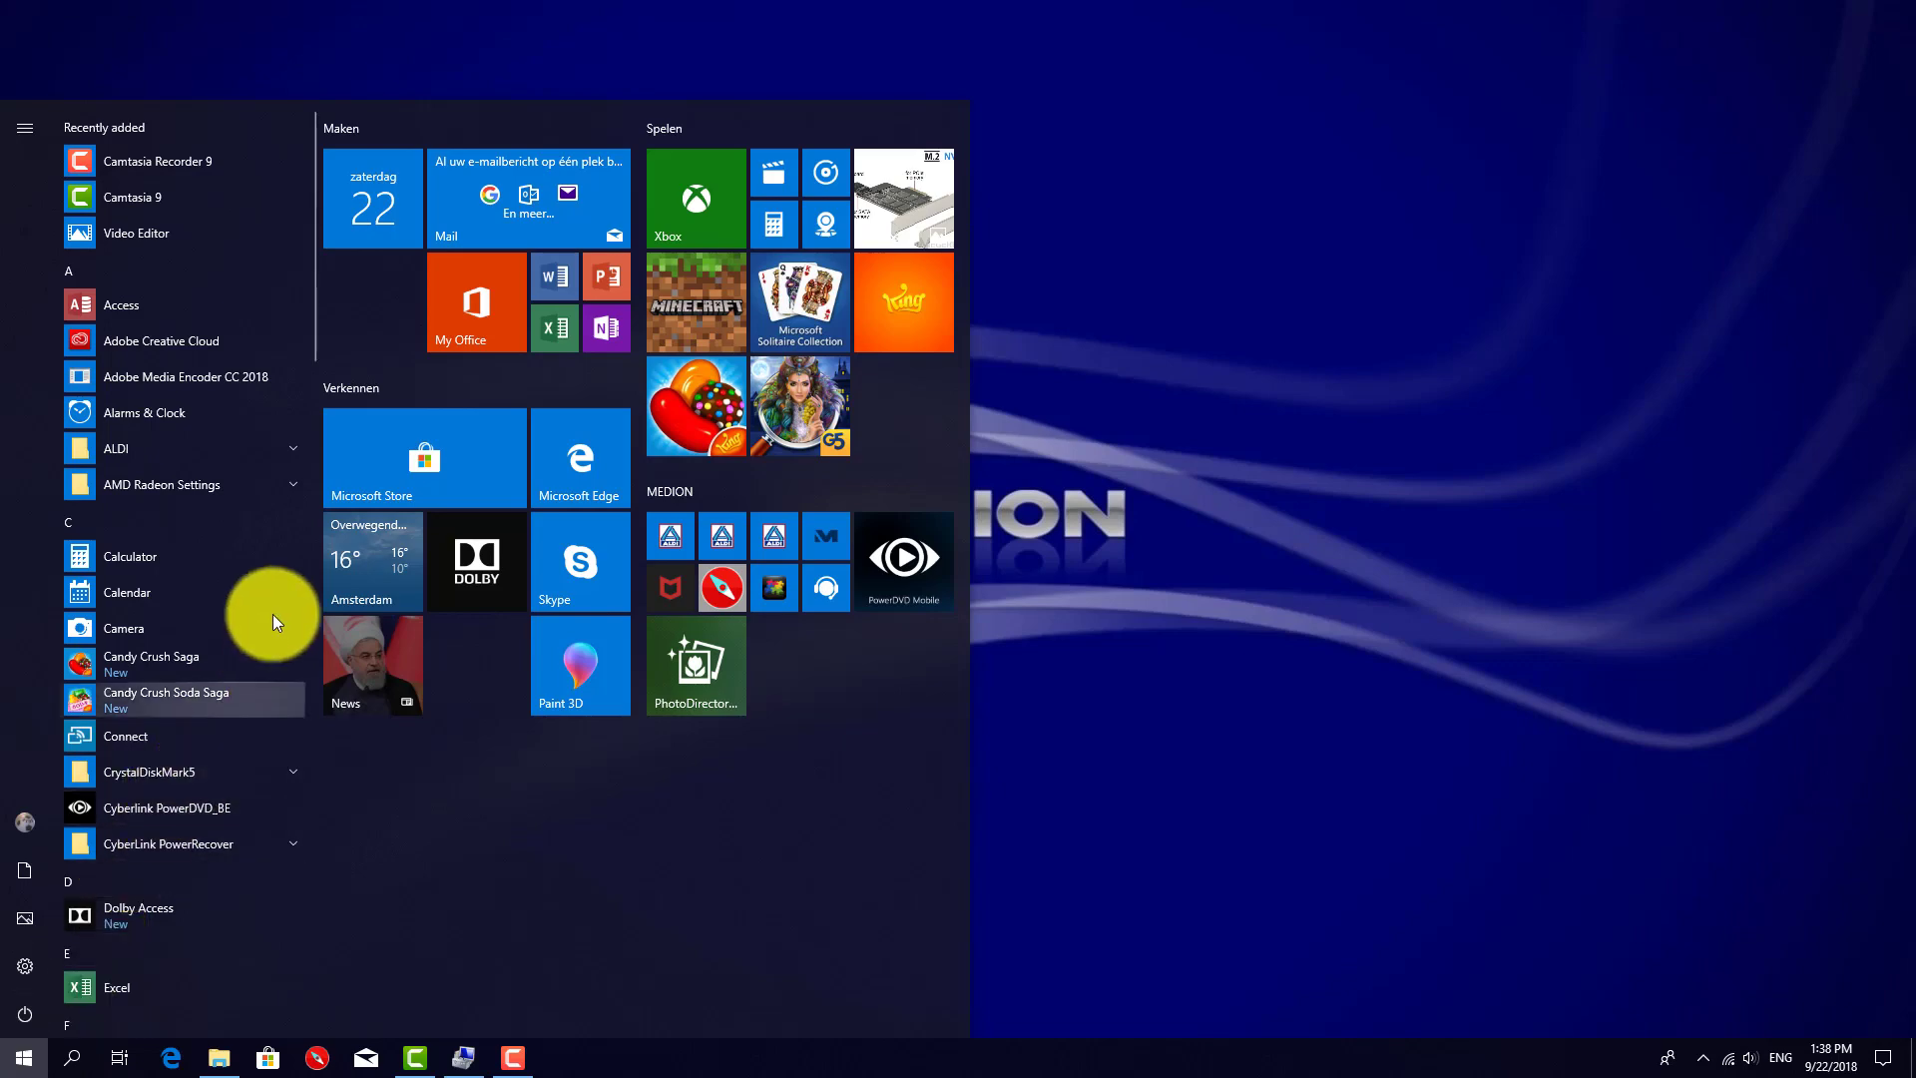
- Open Computer Management from Windows Administrative Tools, maximize its window and show Disk Management
left_click_drag(313, 261, 283, 930)
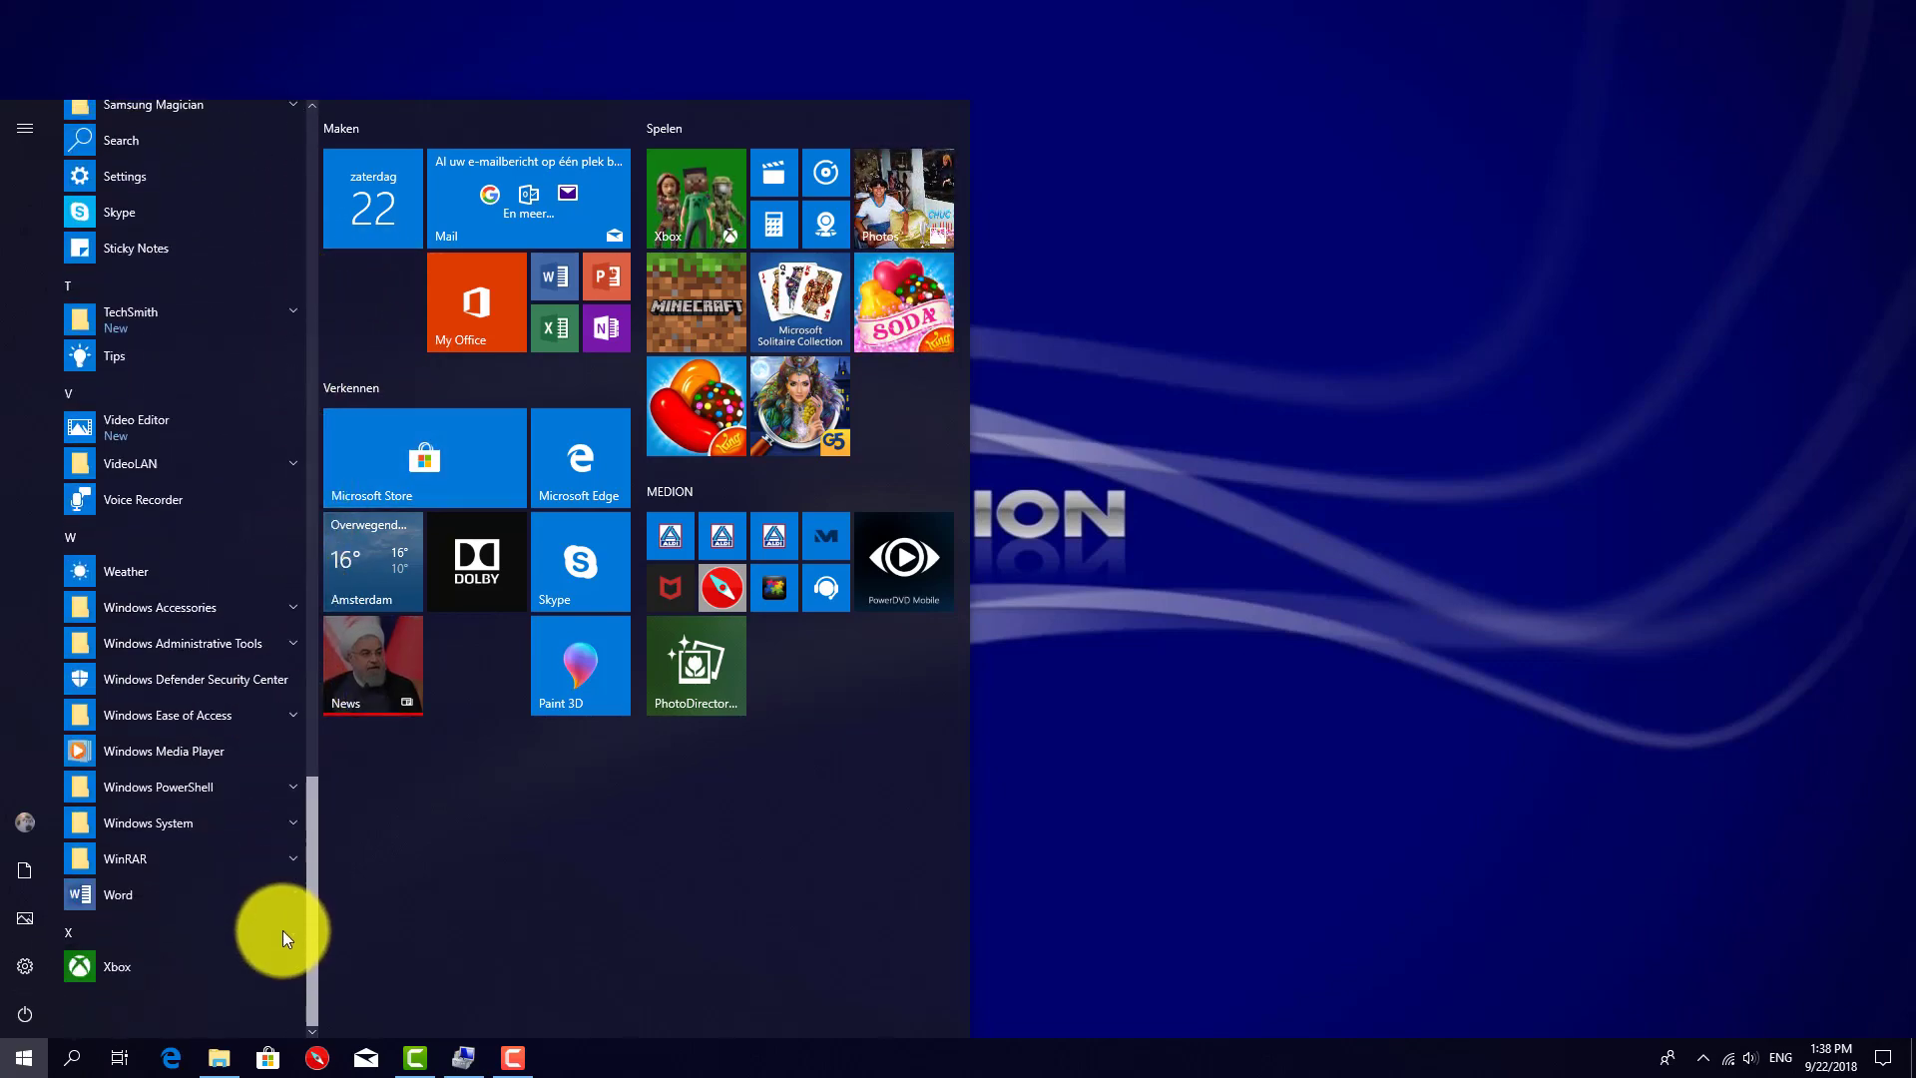
left_click(290, 642)
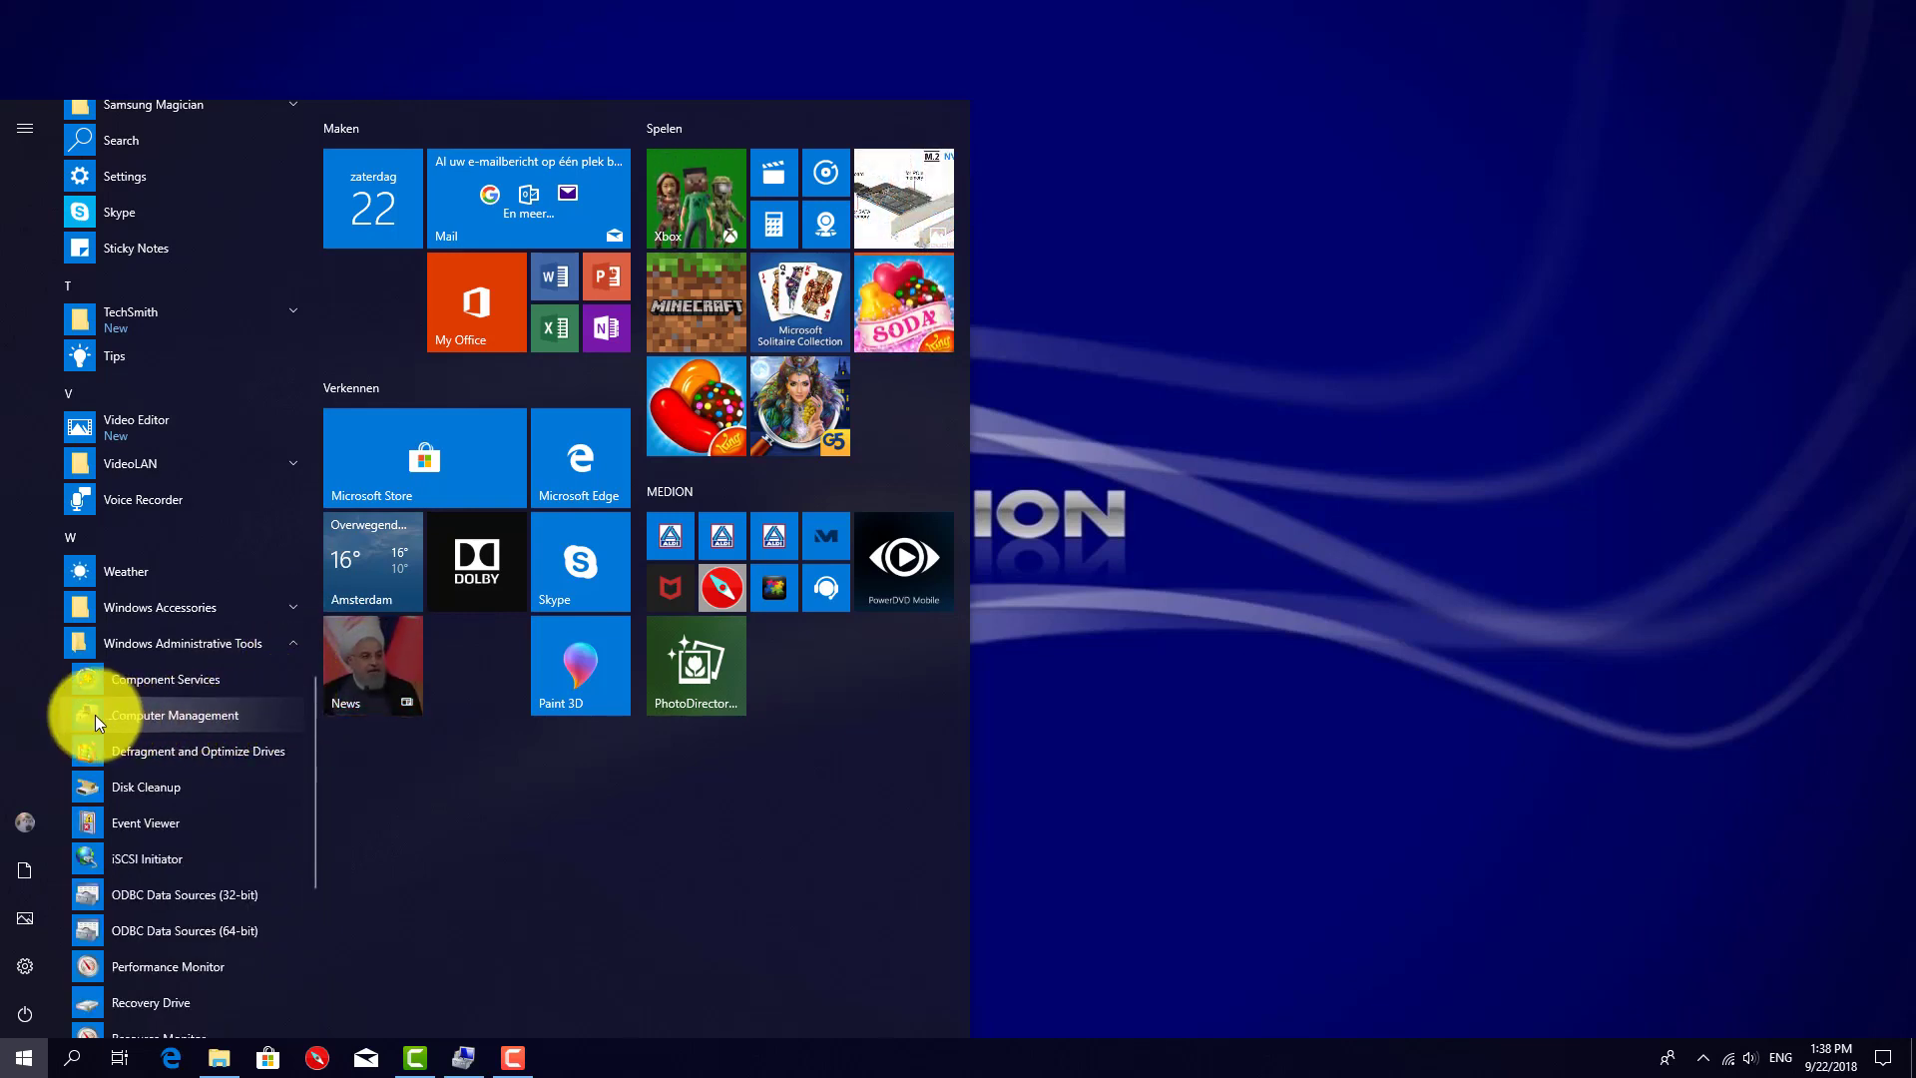
left_click(197, 716)
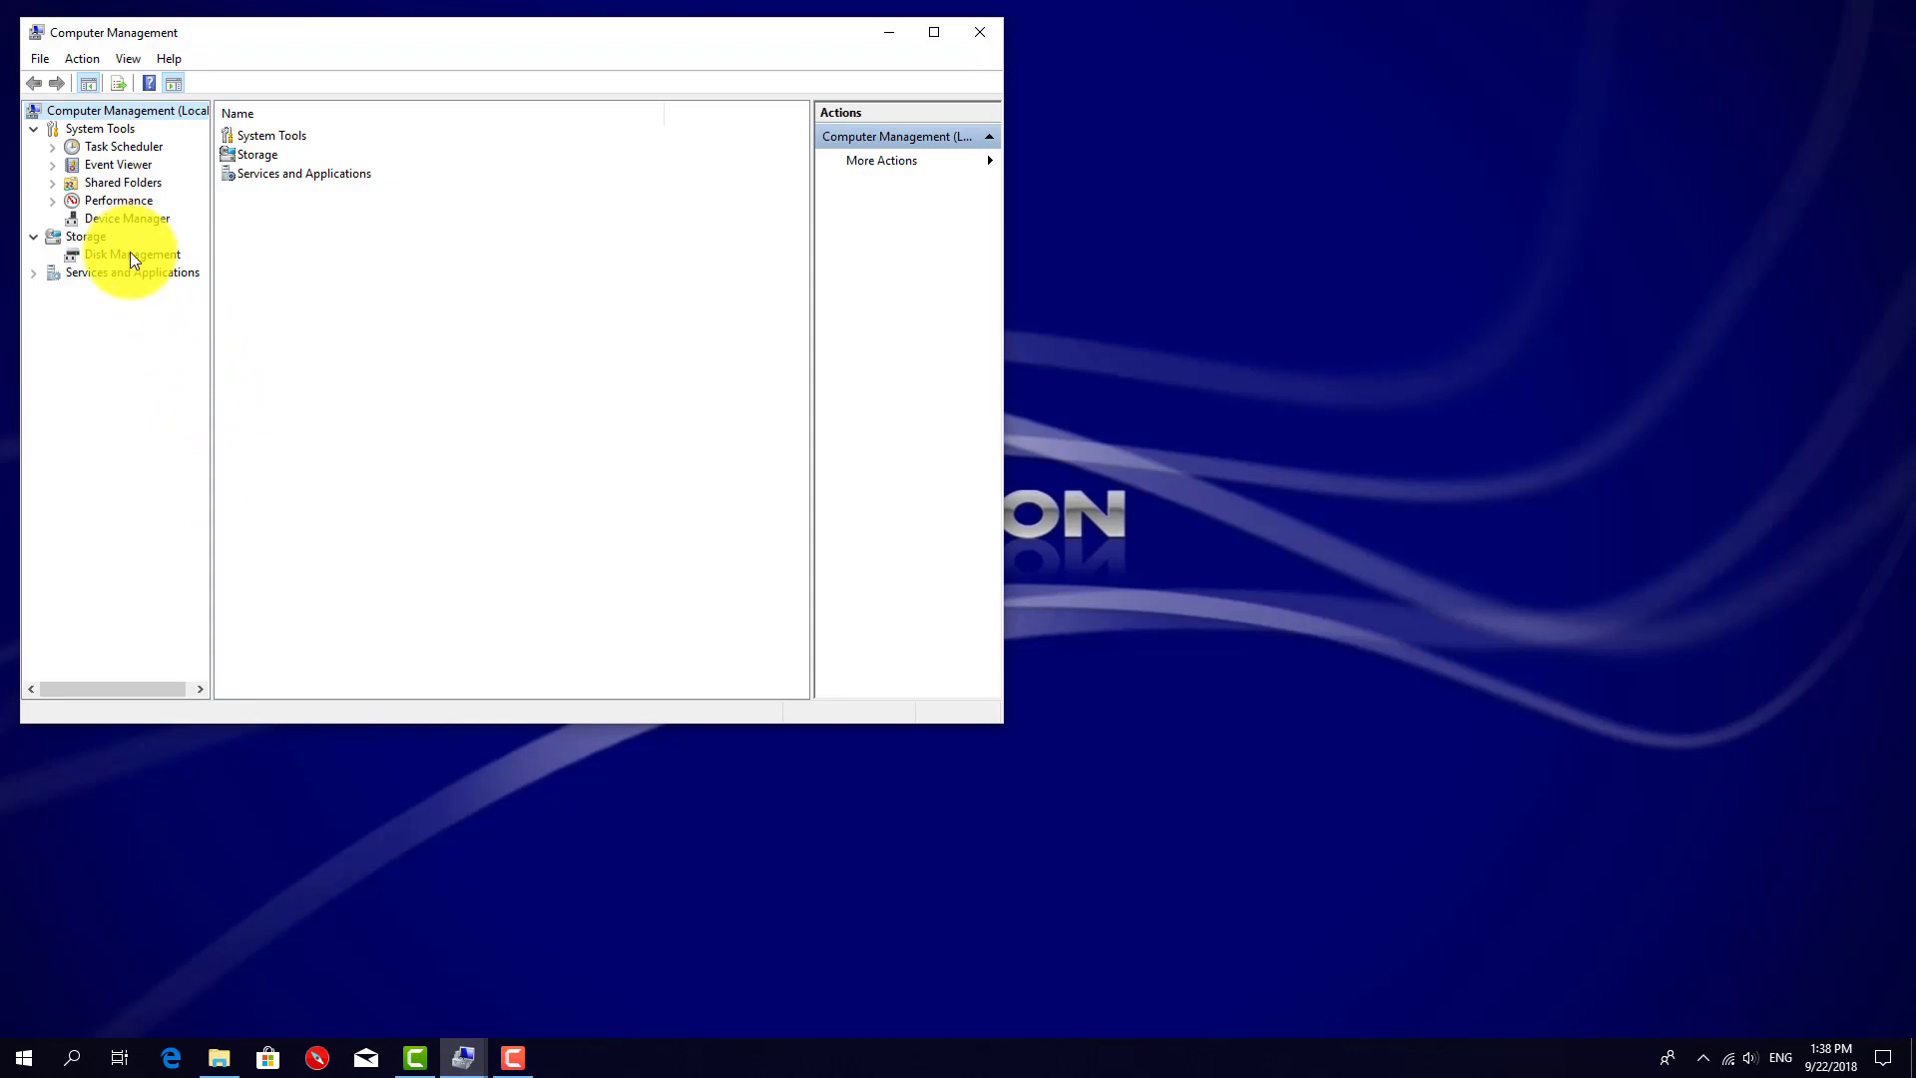
left_click(933, 31)
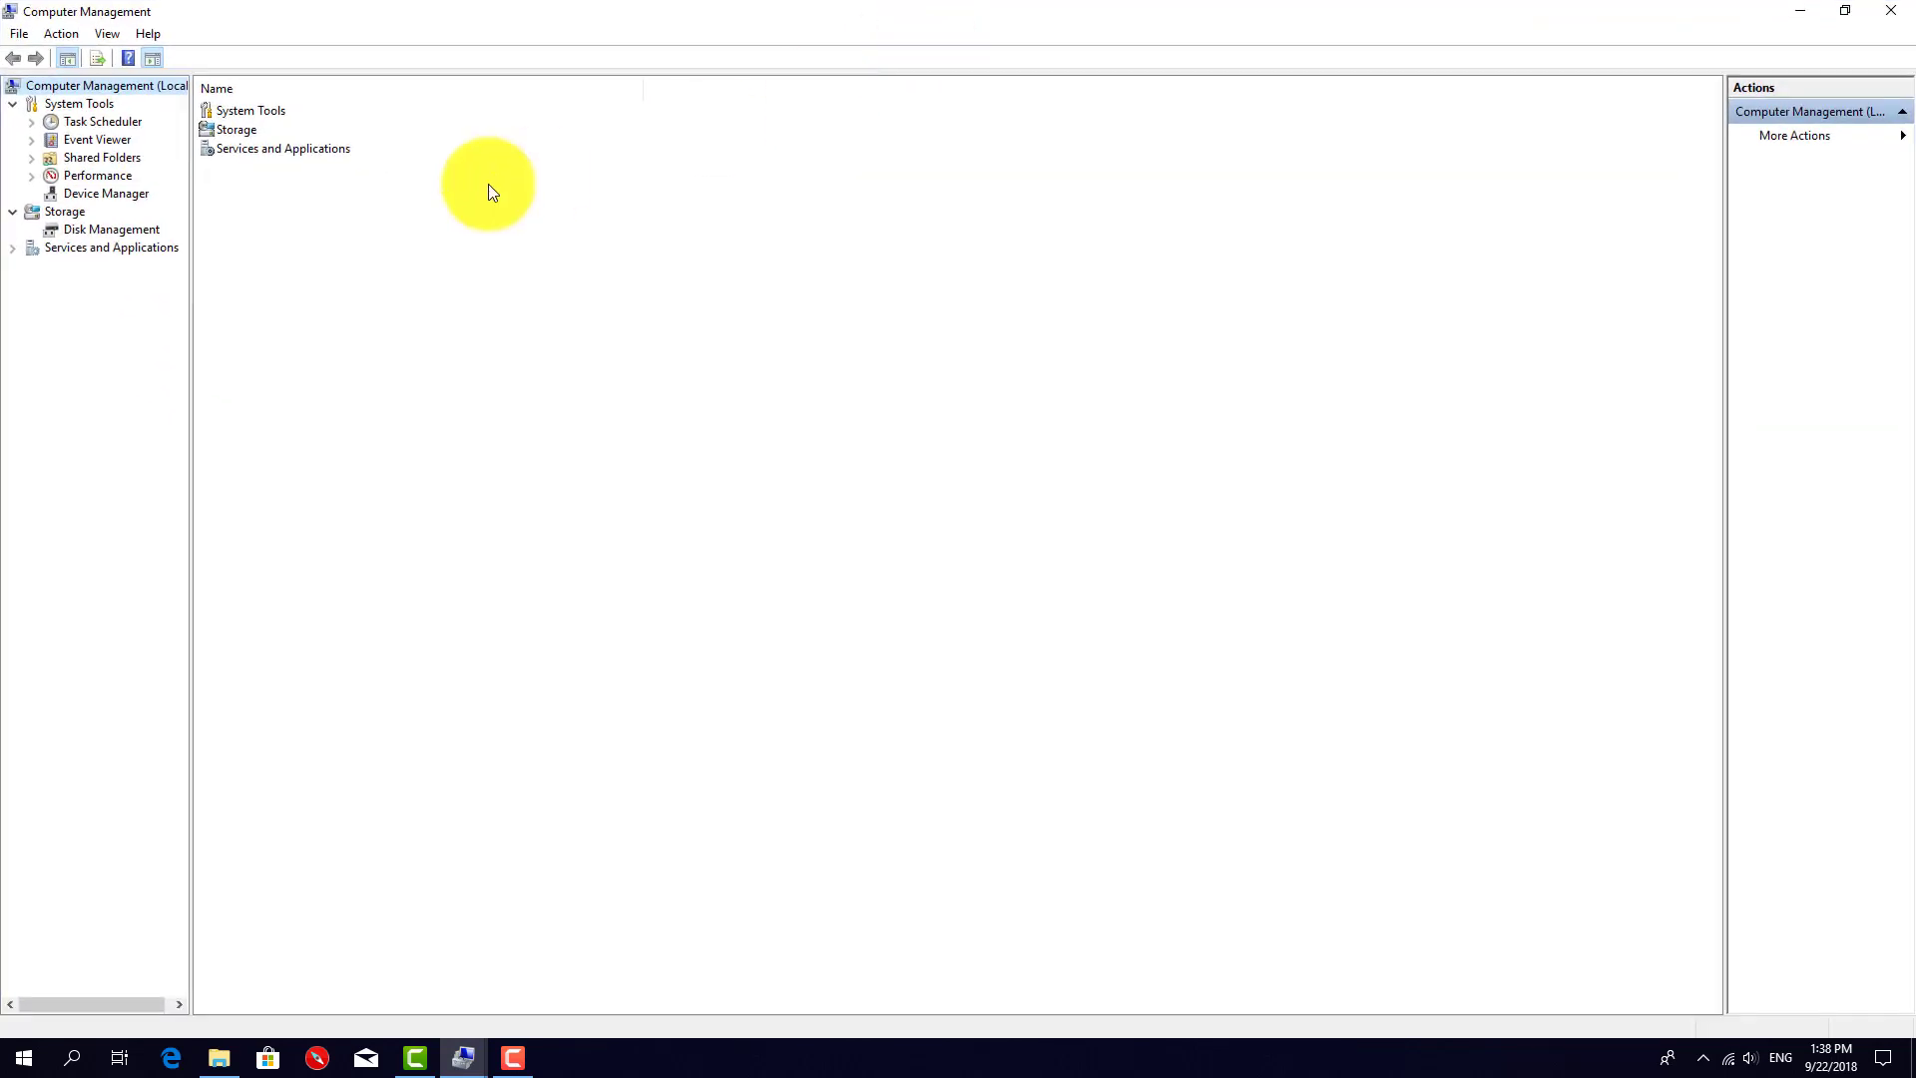
left_click(78, 232)
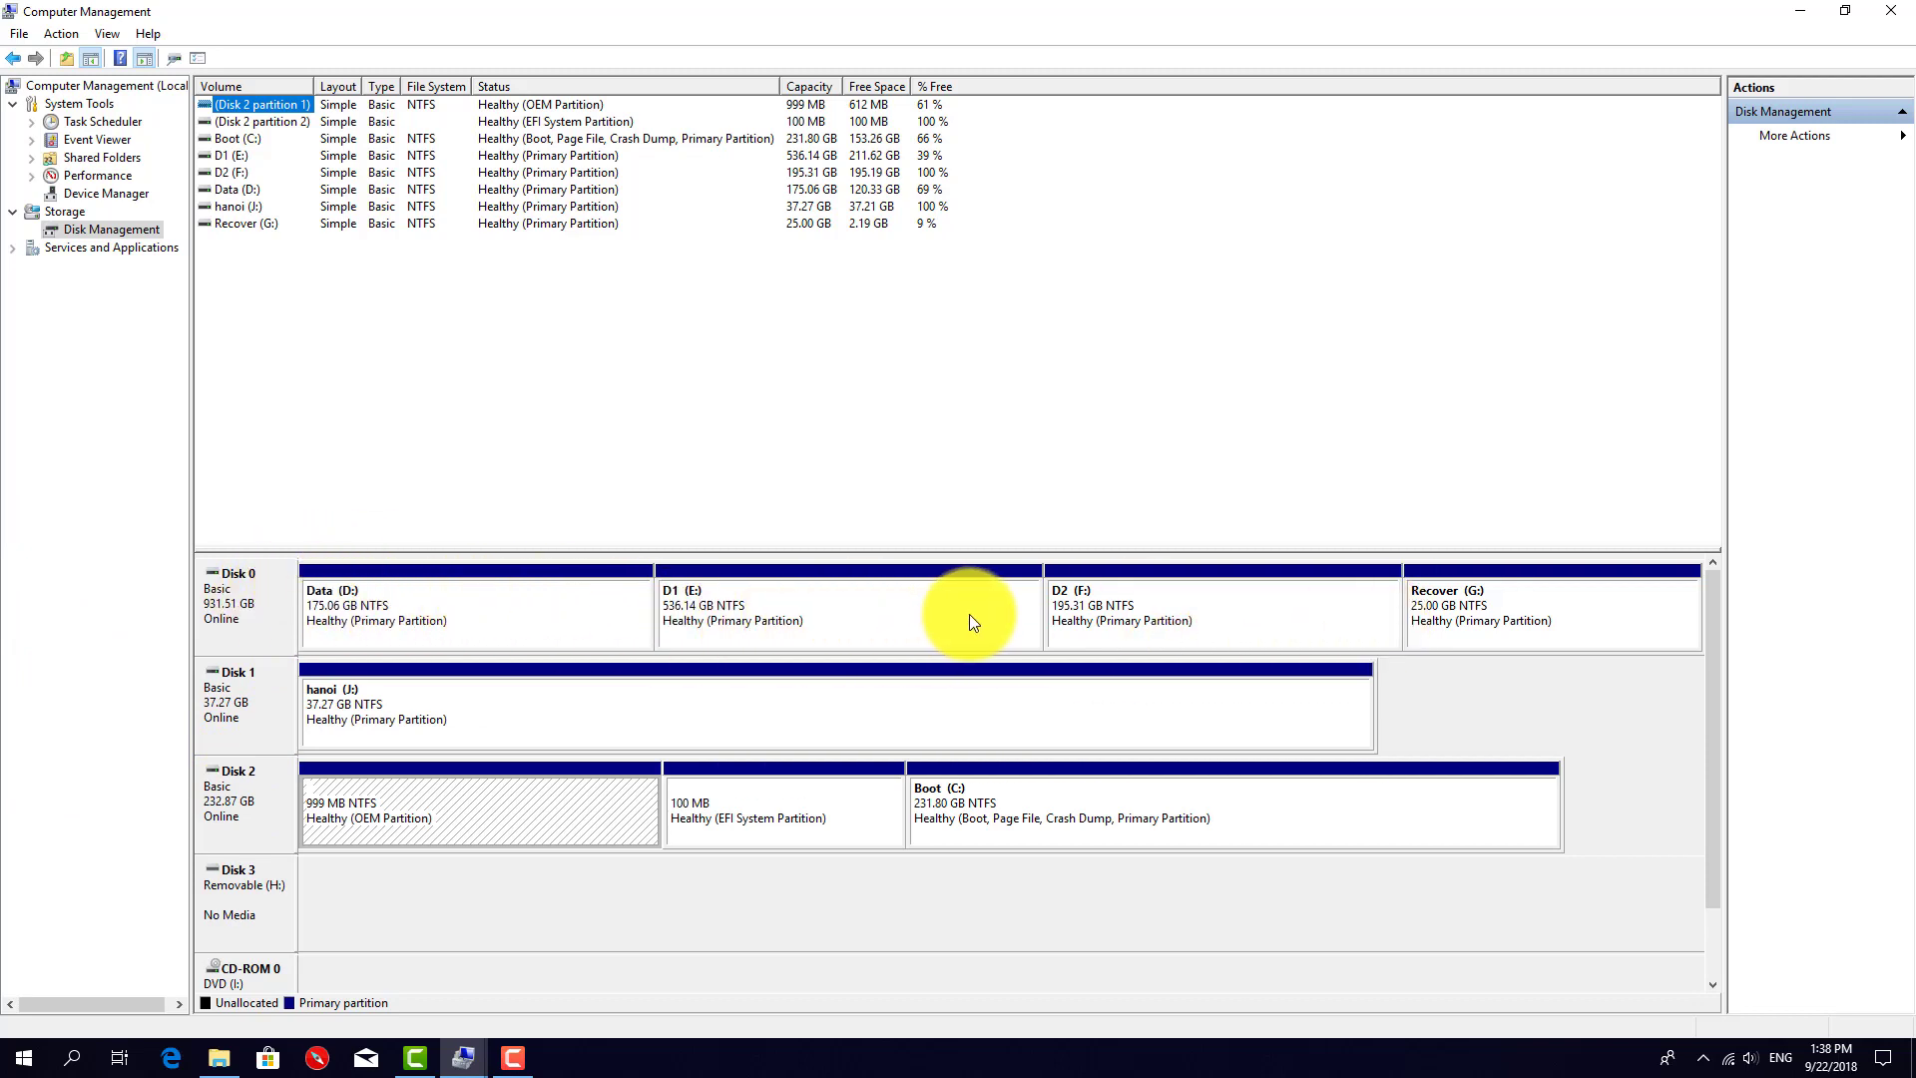
- Delete the hanoi (J:) volume on Disk 1 and accept erasing its data
right_click(357, 703)
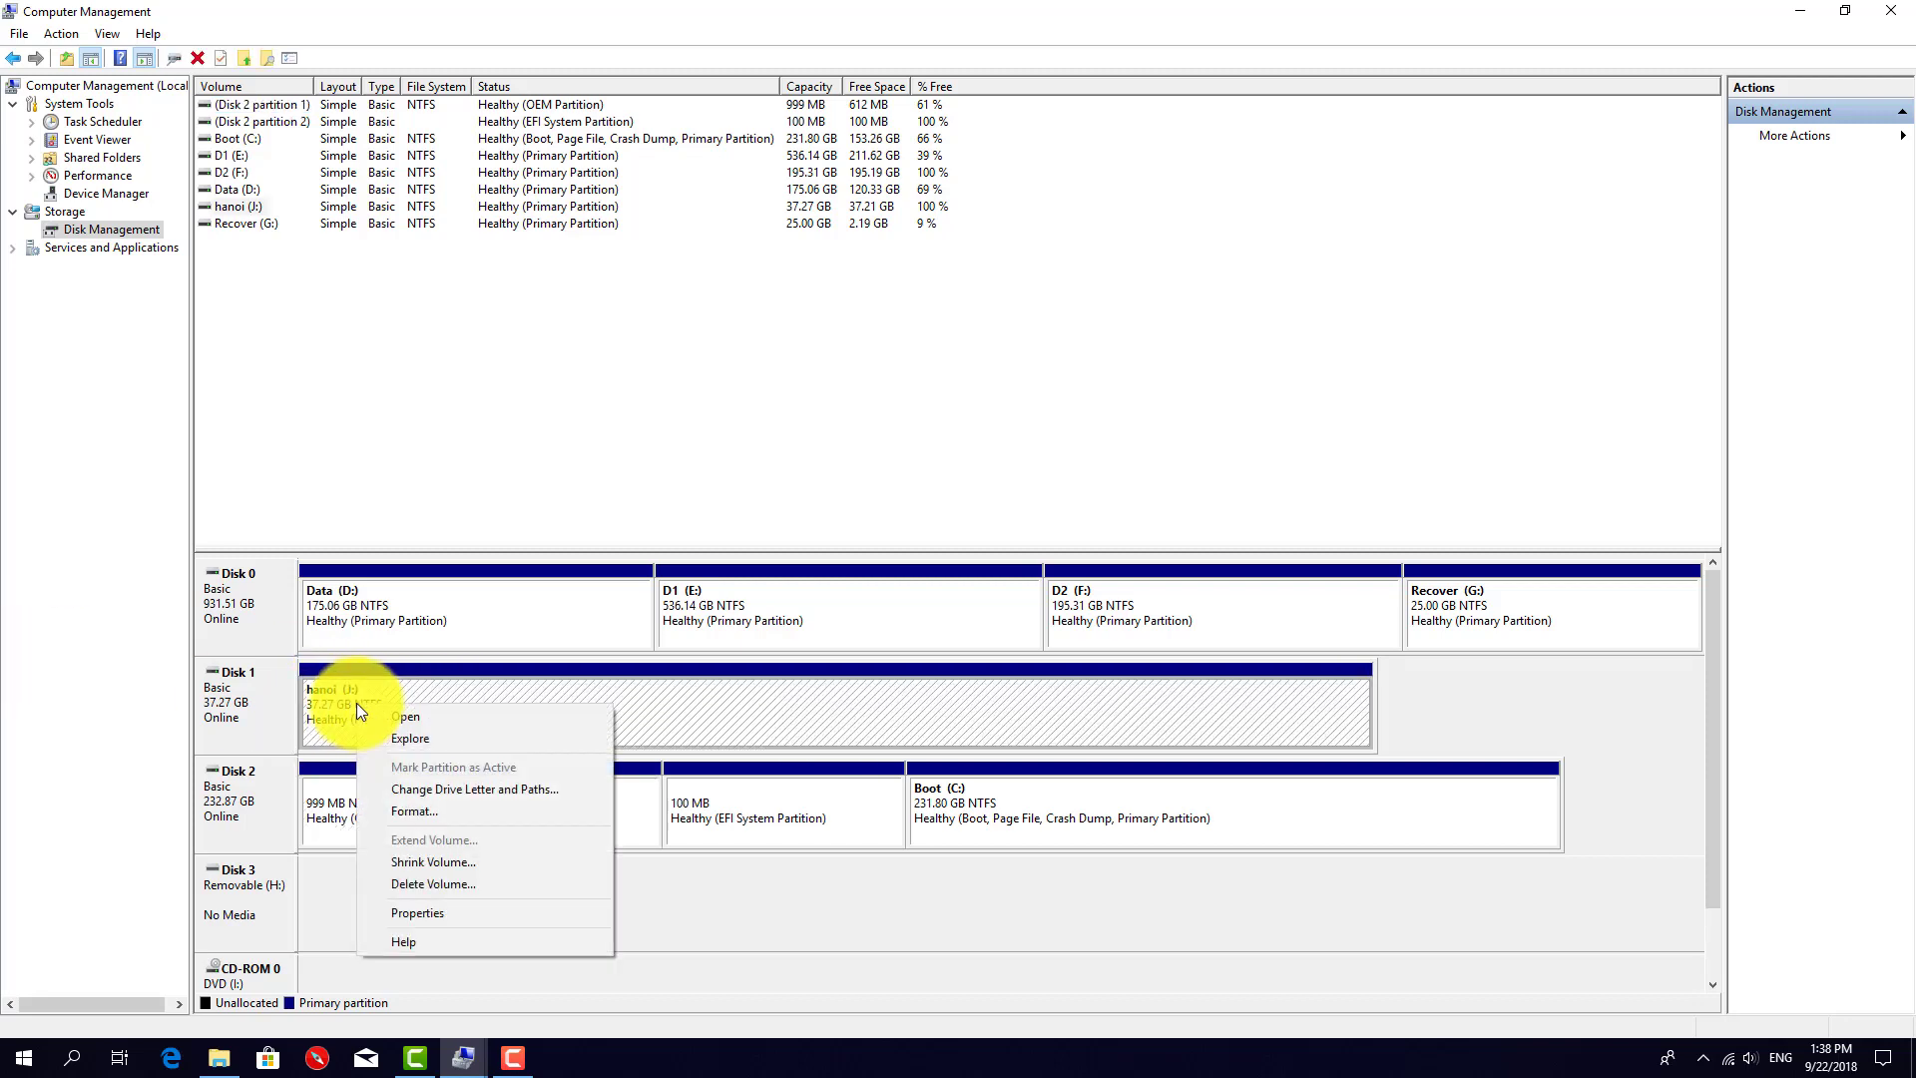
left_click(429, 886)
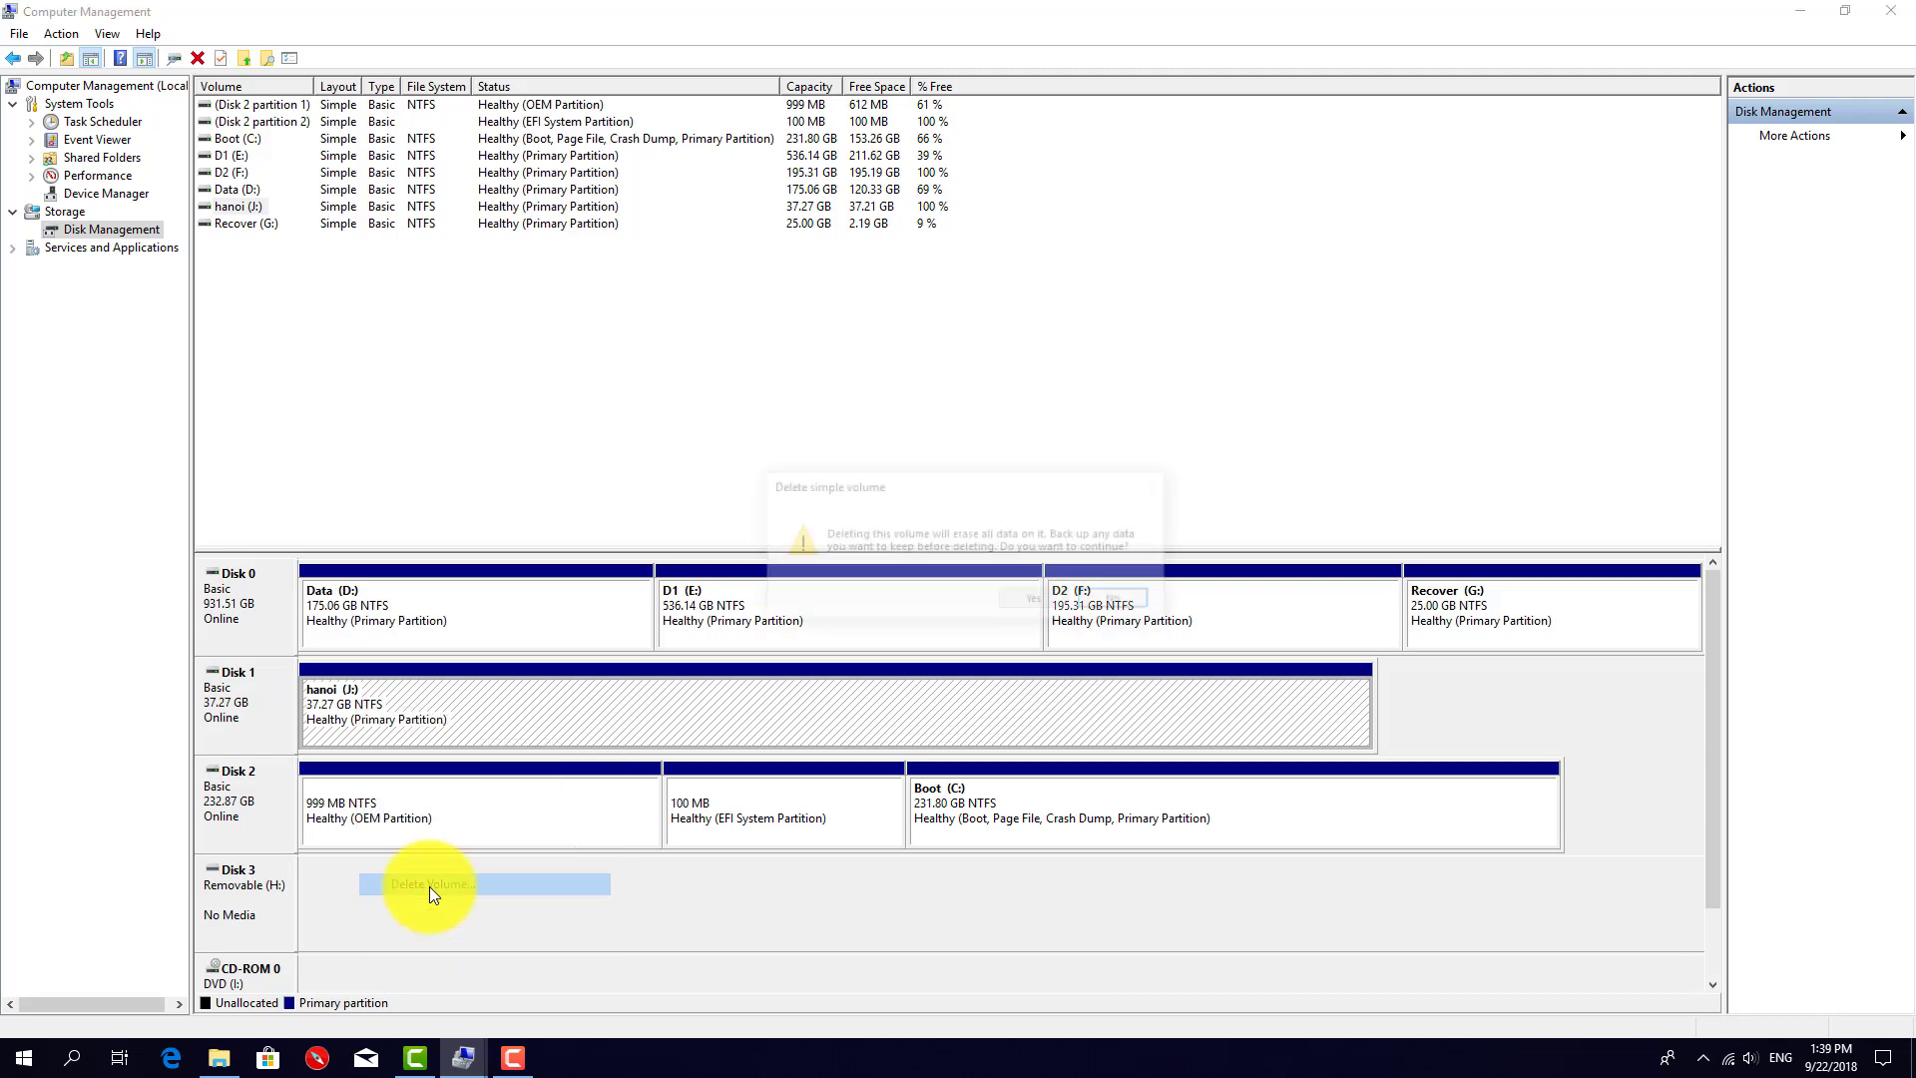
left_click(1028, 600)
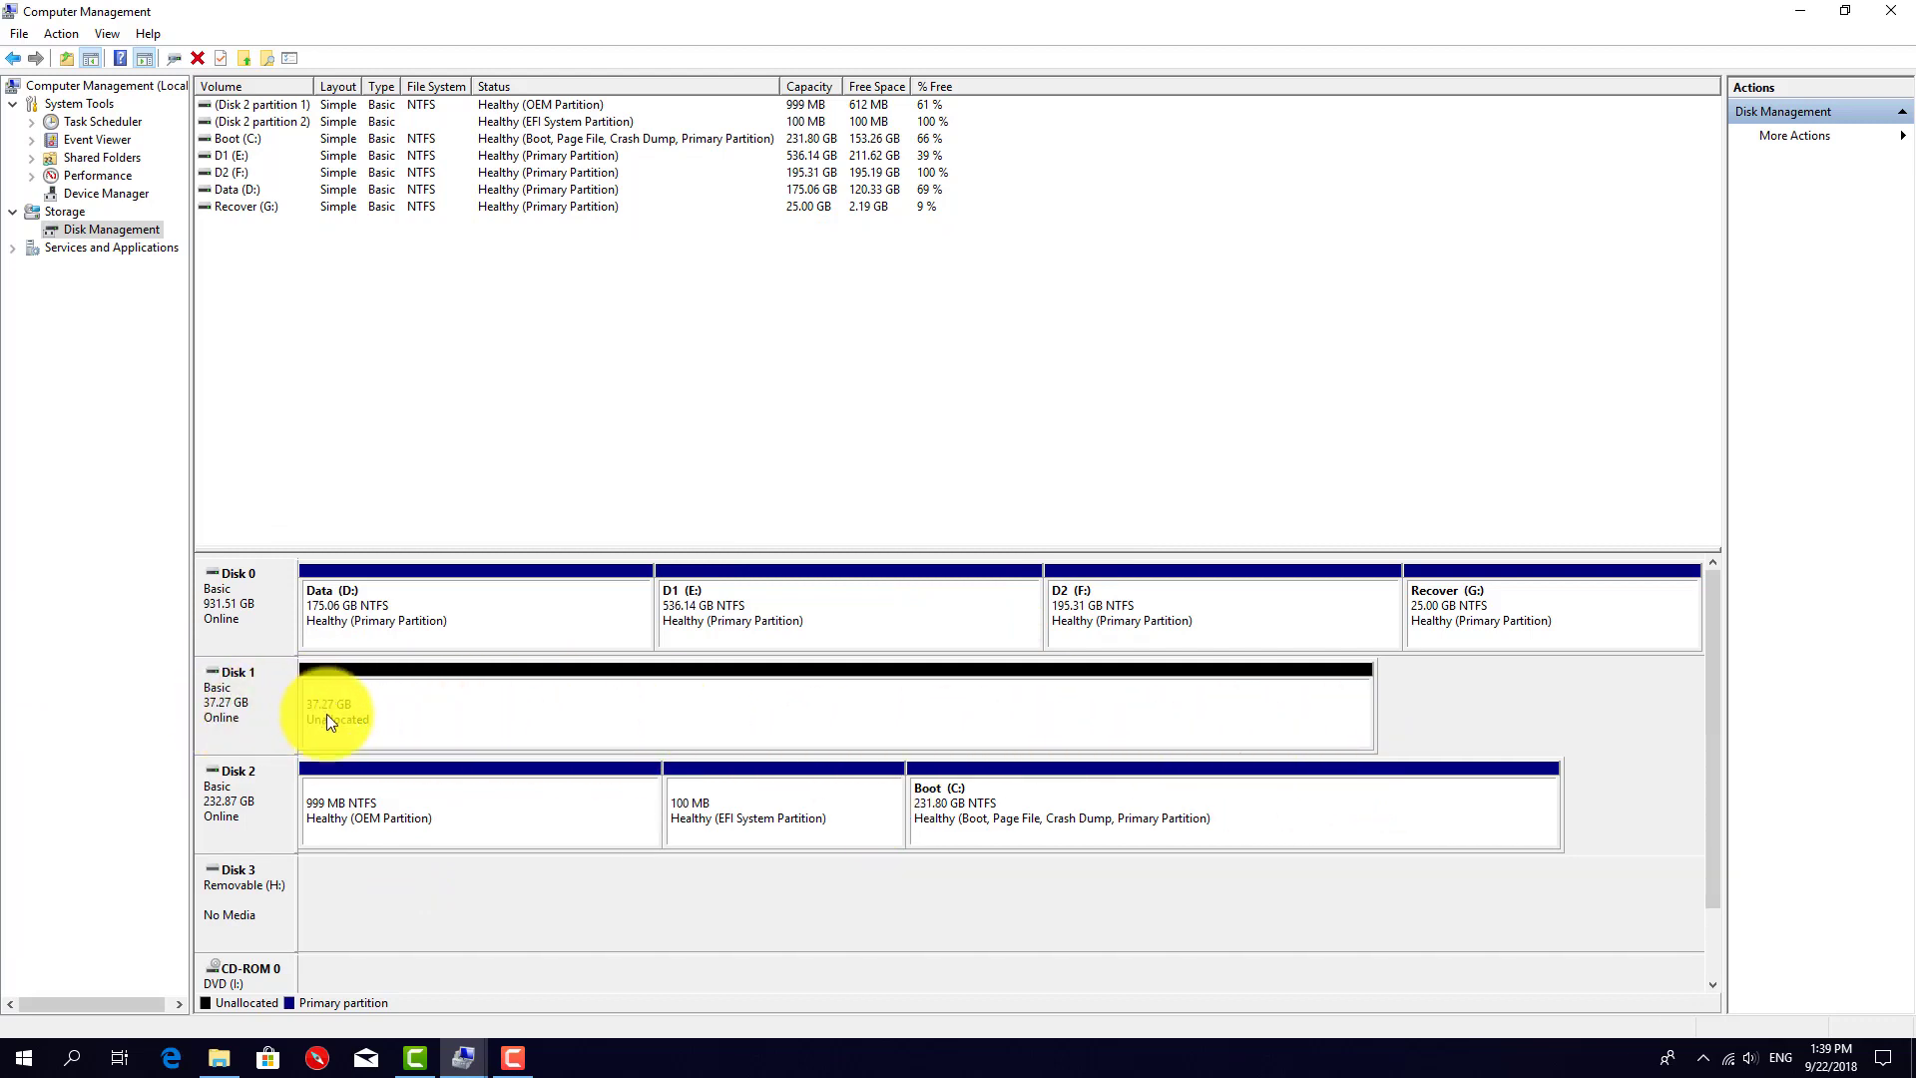
- Start a new simple volume in Disk 1's unallocated space, using the full 38164 MB and drive letter J
right_click(386, 713)
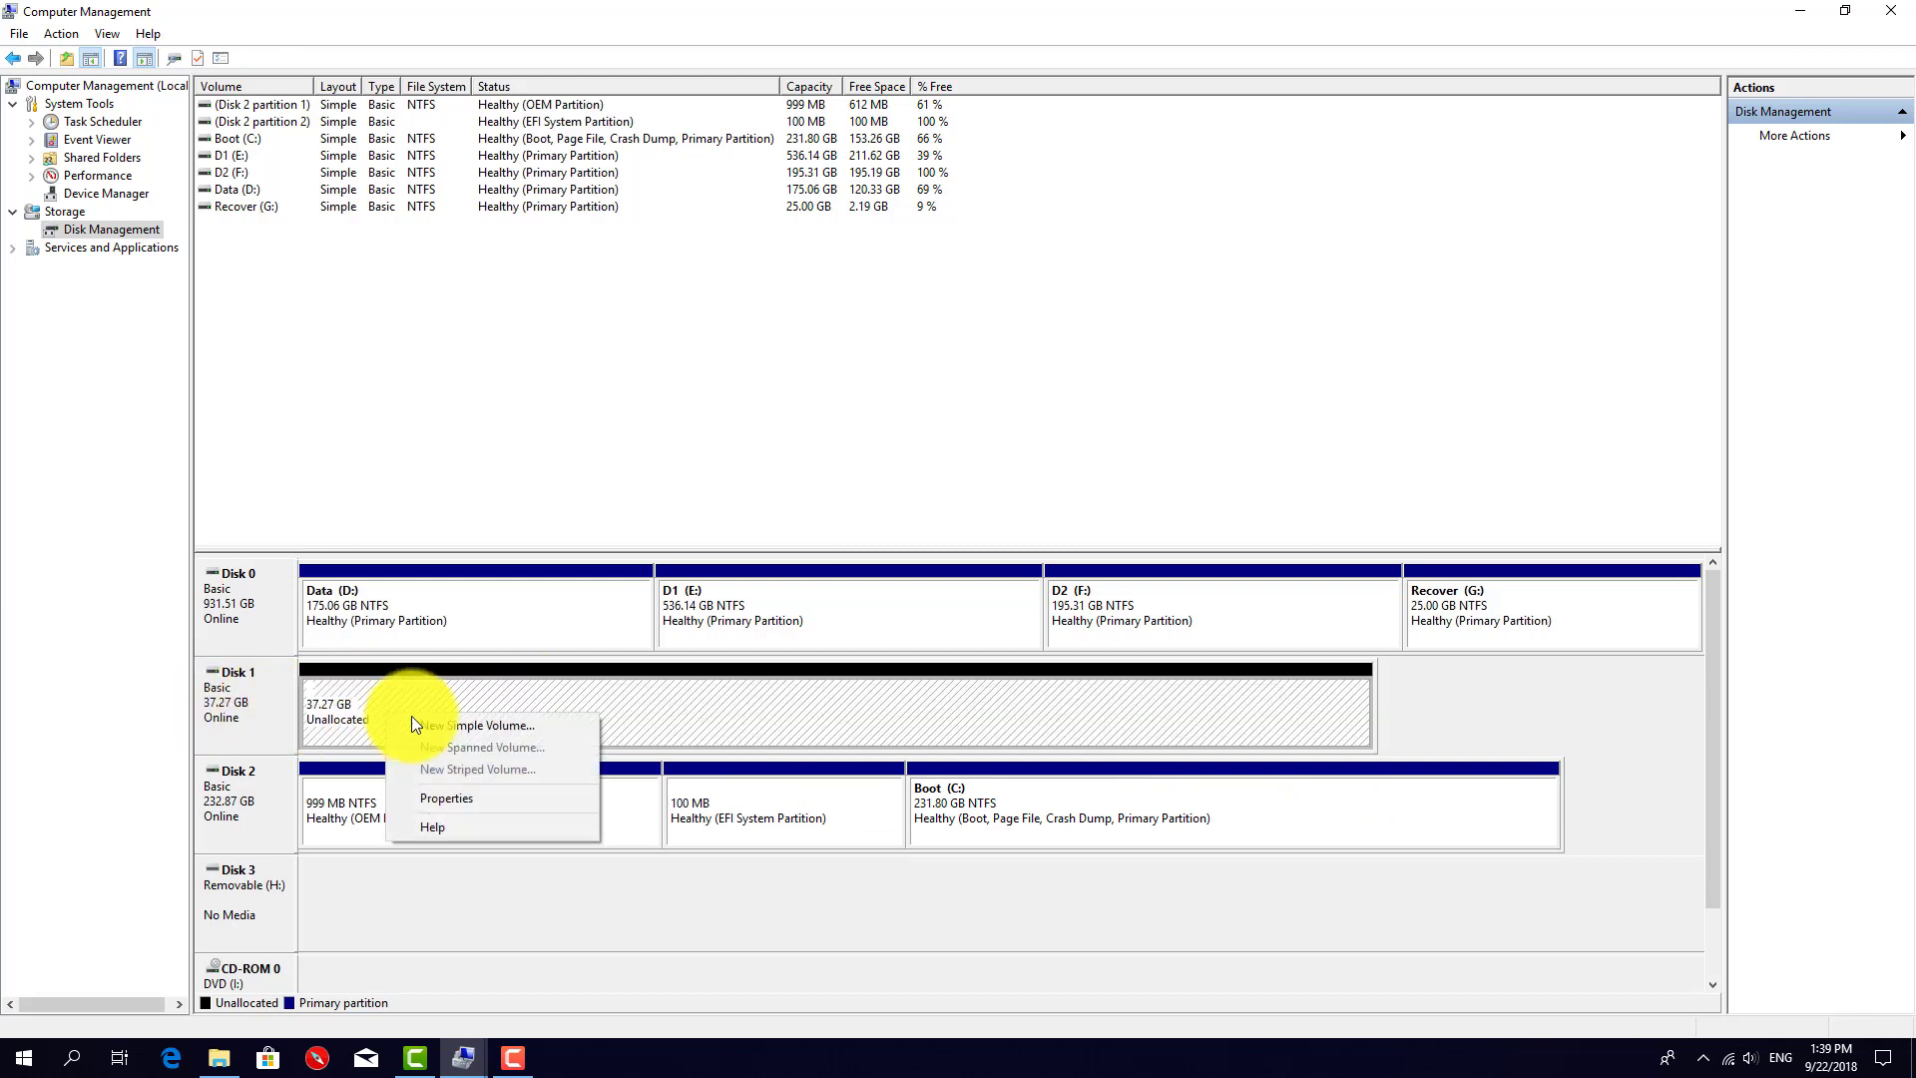
left_click(471, 726)
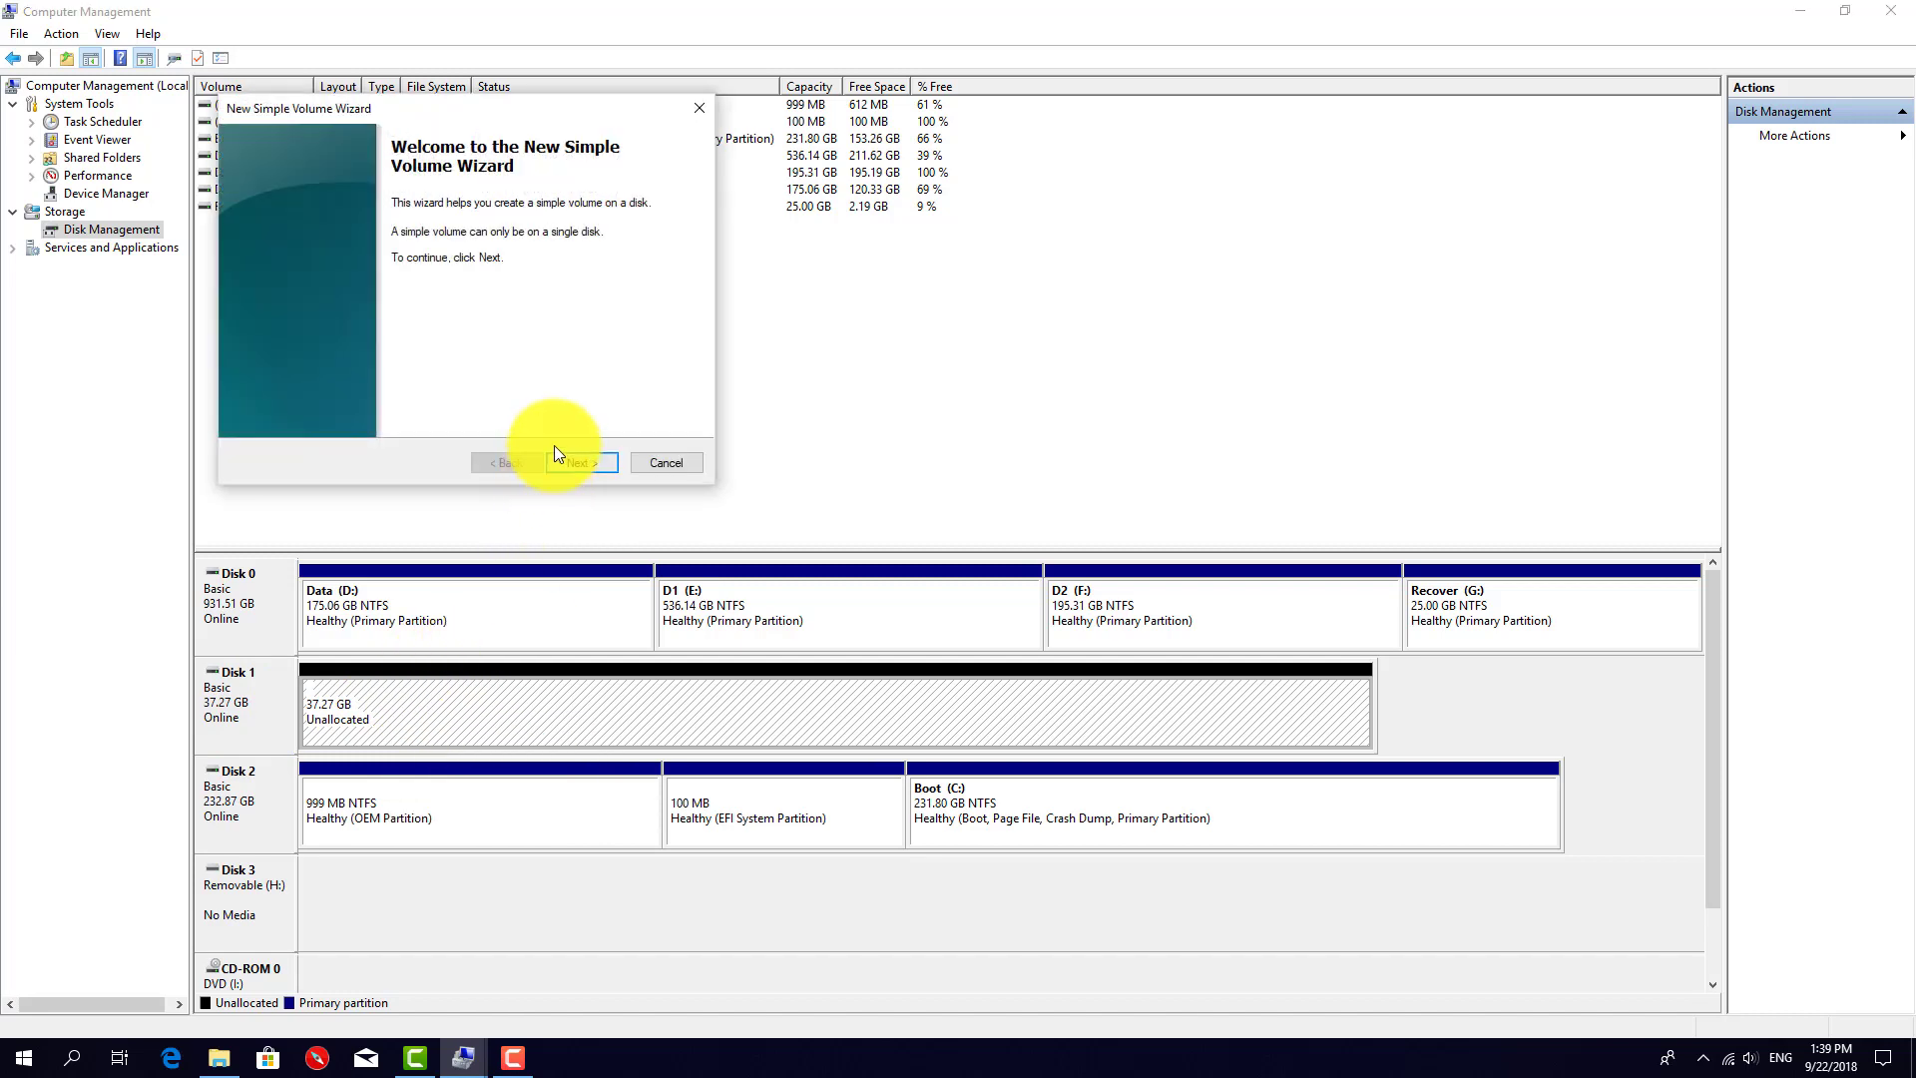
left_click(579, 467)
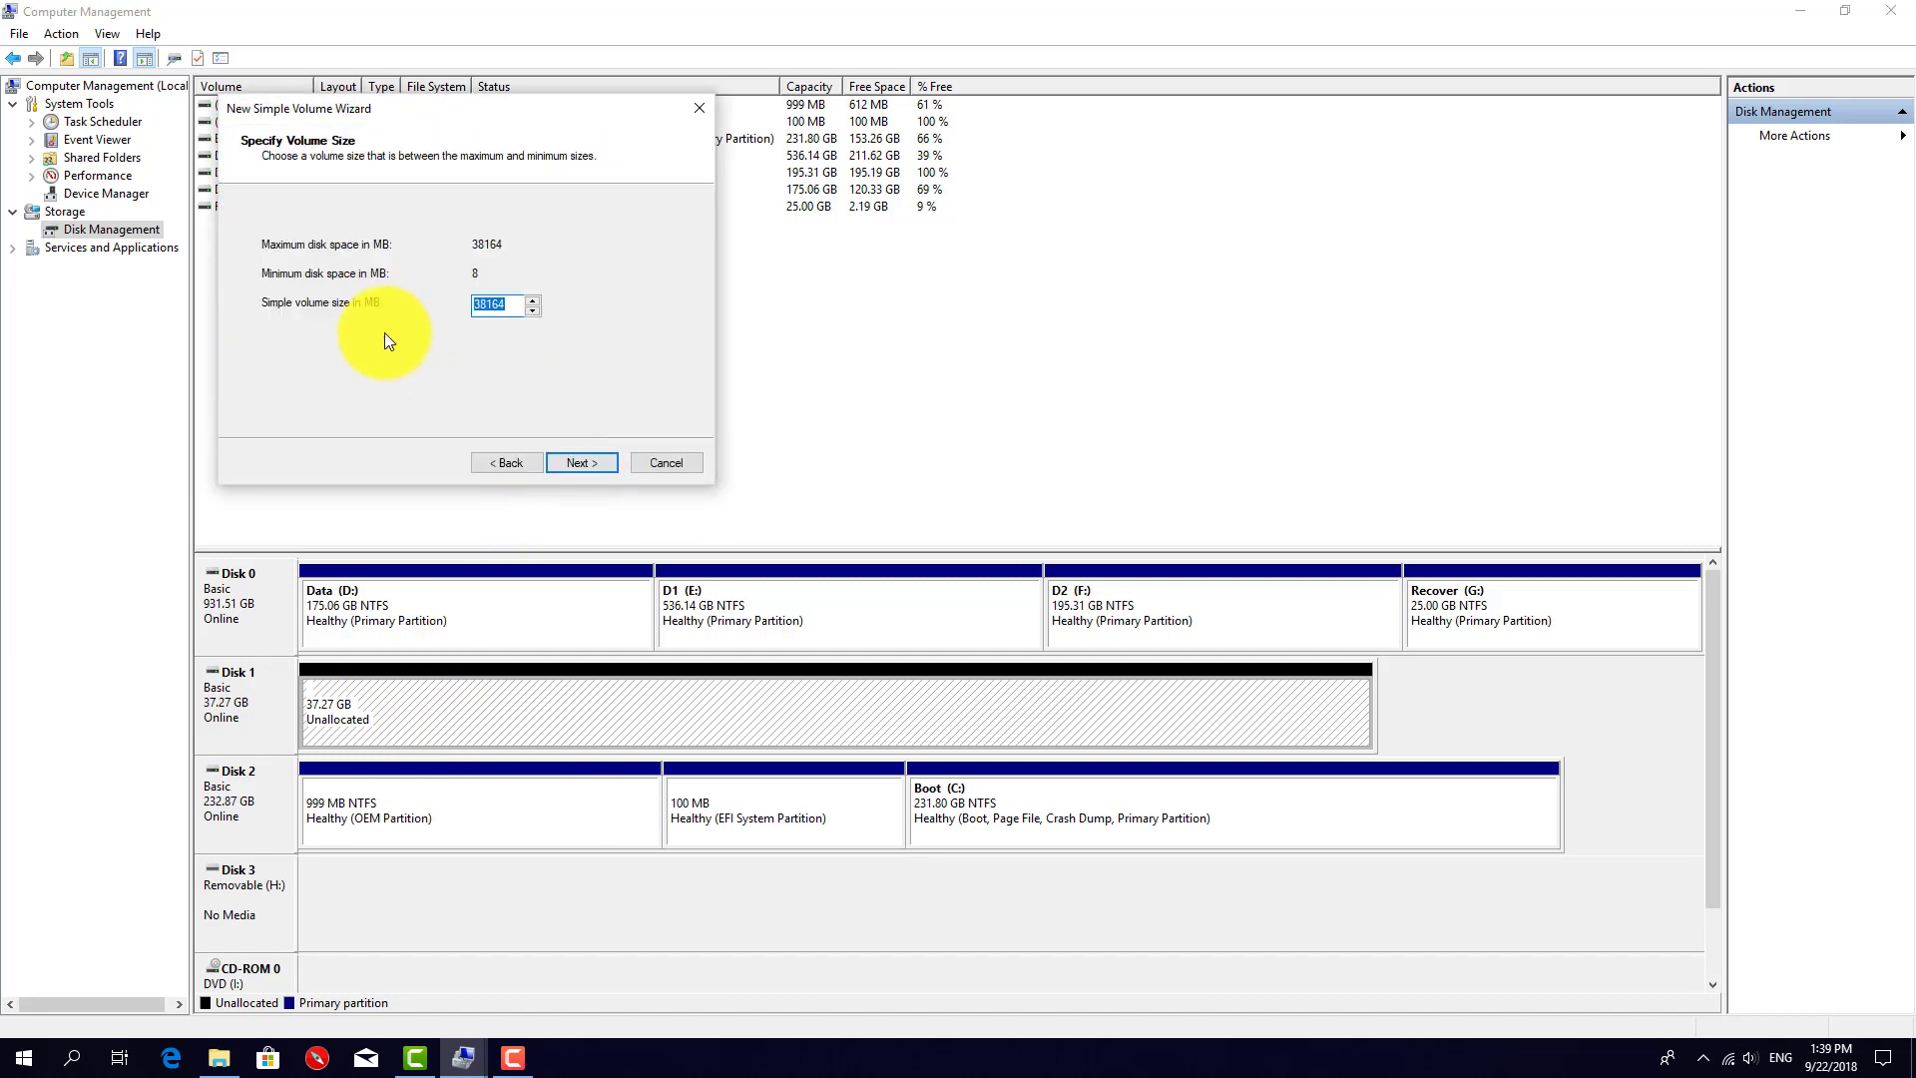
left_click(574, 462)
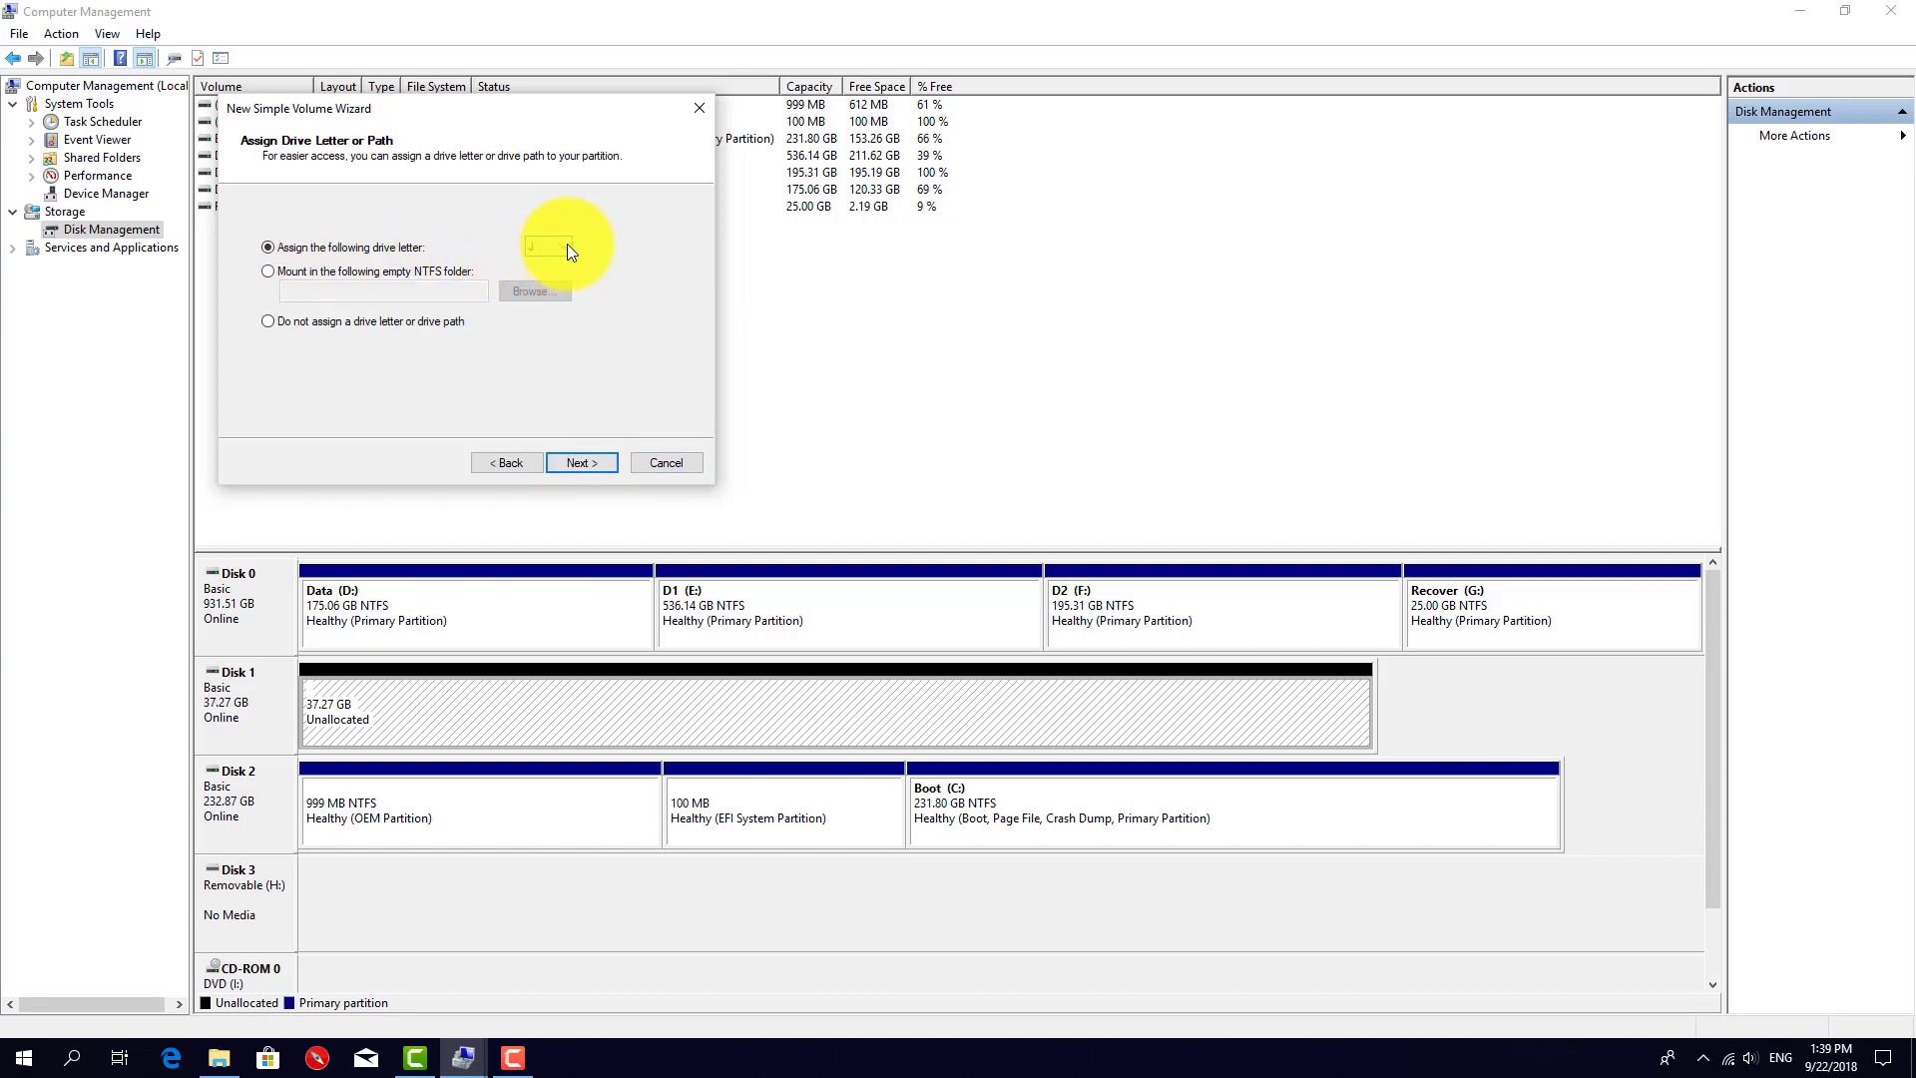
left_click(567, 246)
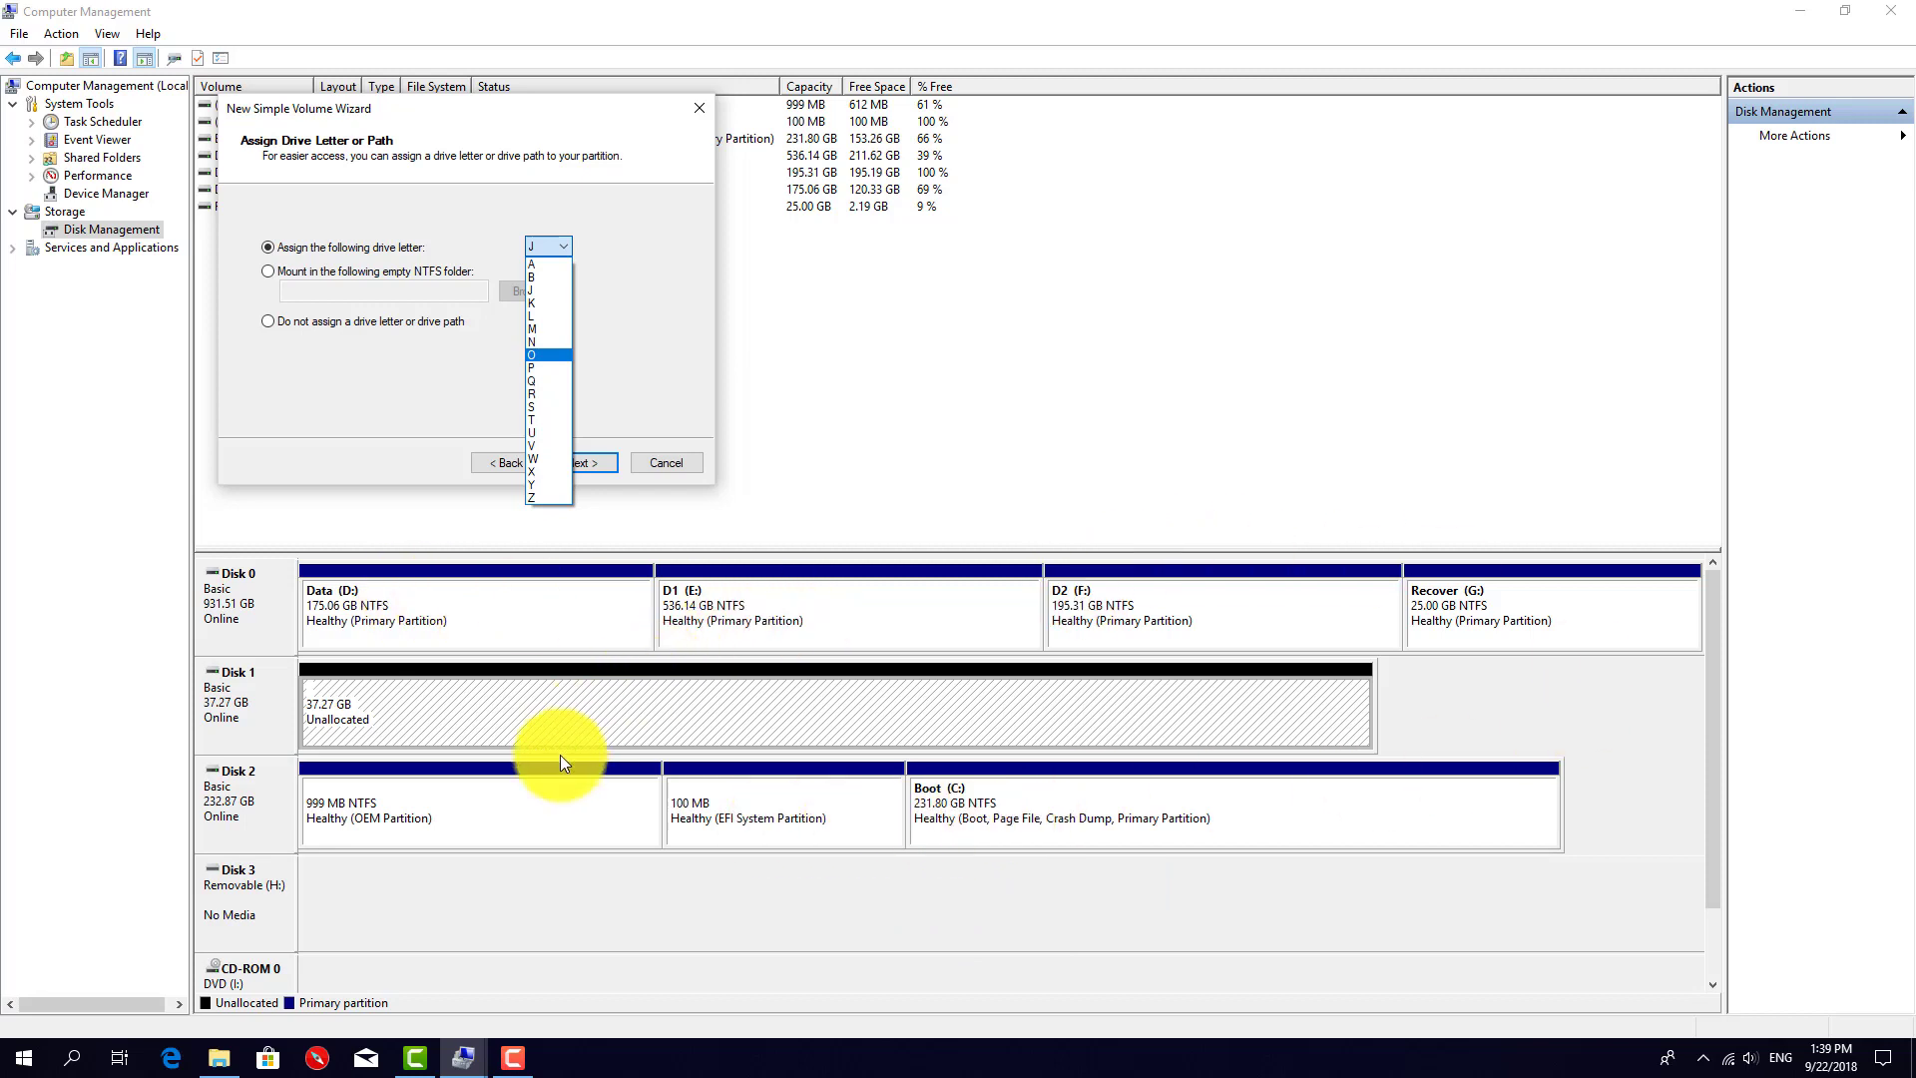
left_click(595, 464)
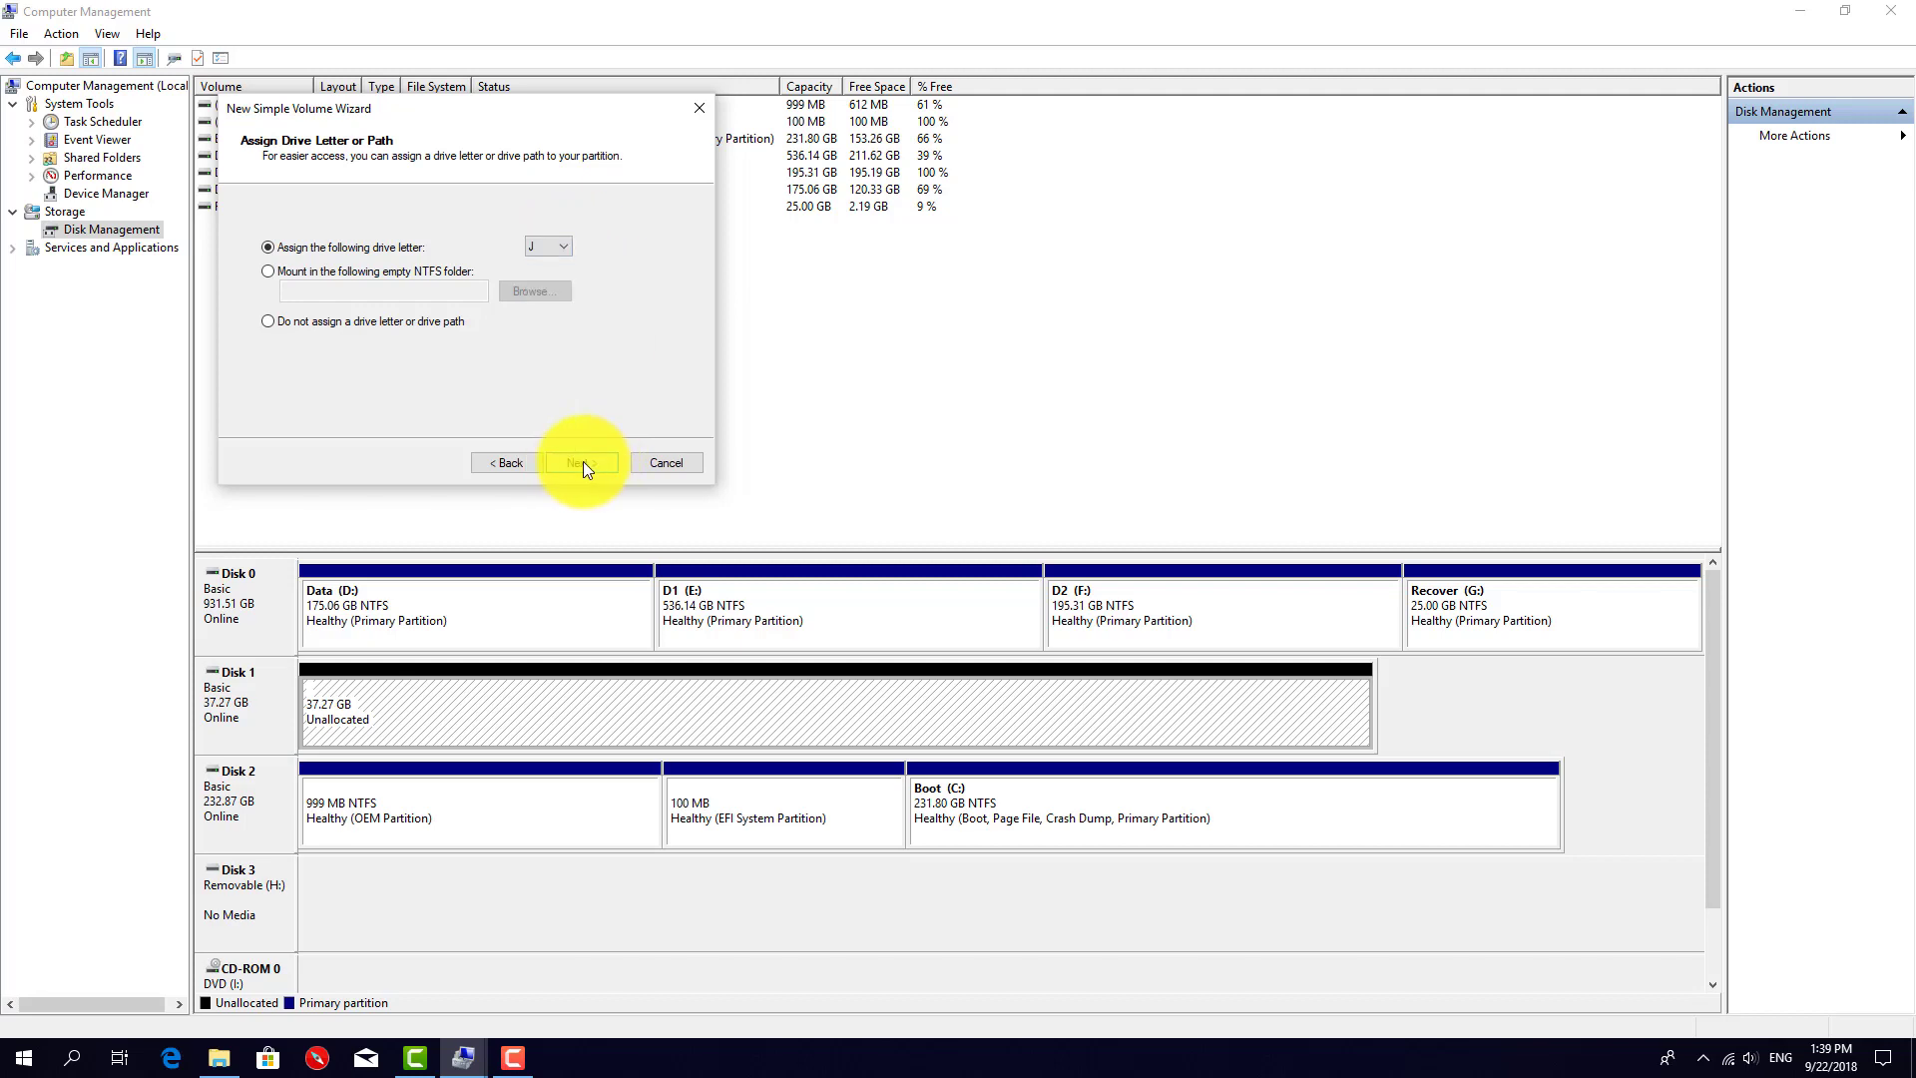
left_click(579, 465)
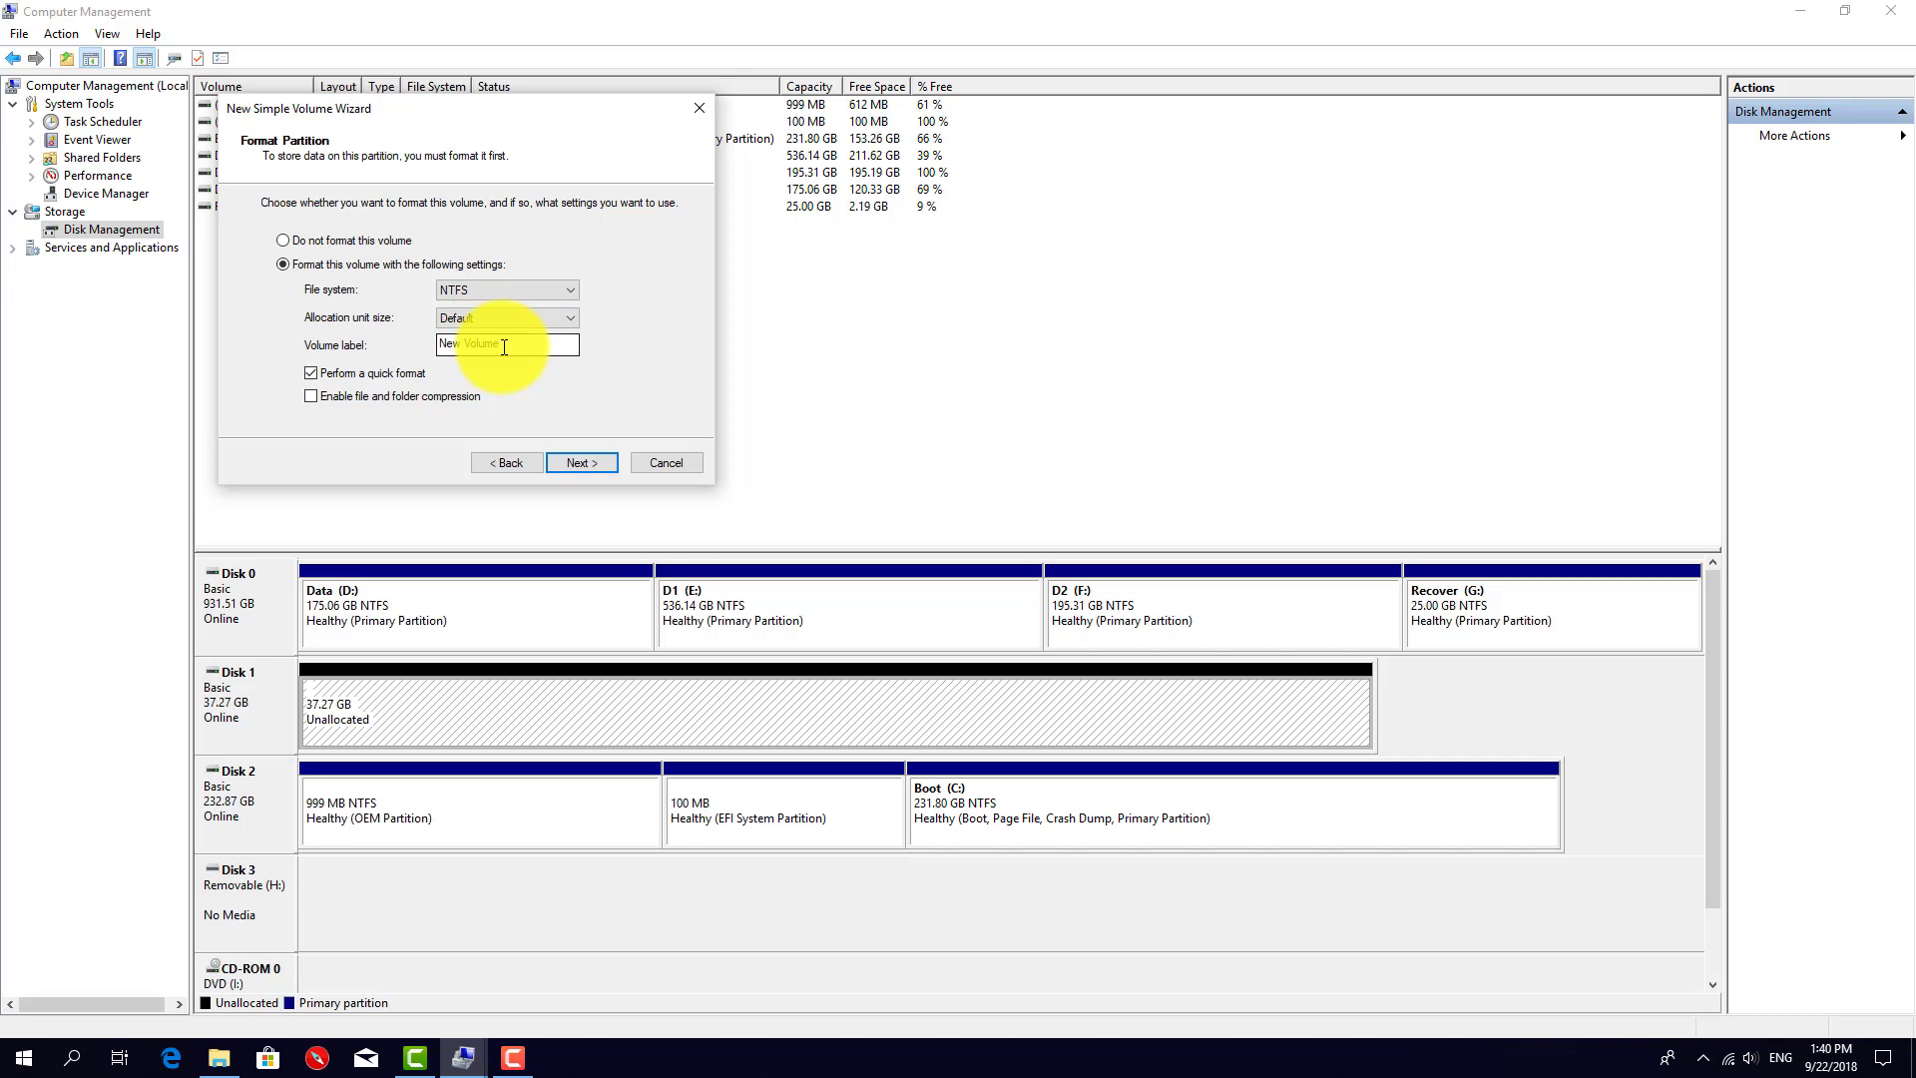
- Label the new volume hanoi, keep NTFS with quick format, and finish creating it
left_click_drag(504, 346, 418, 344)
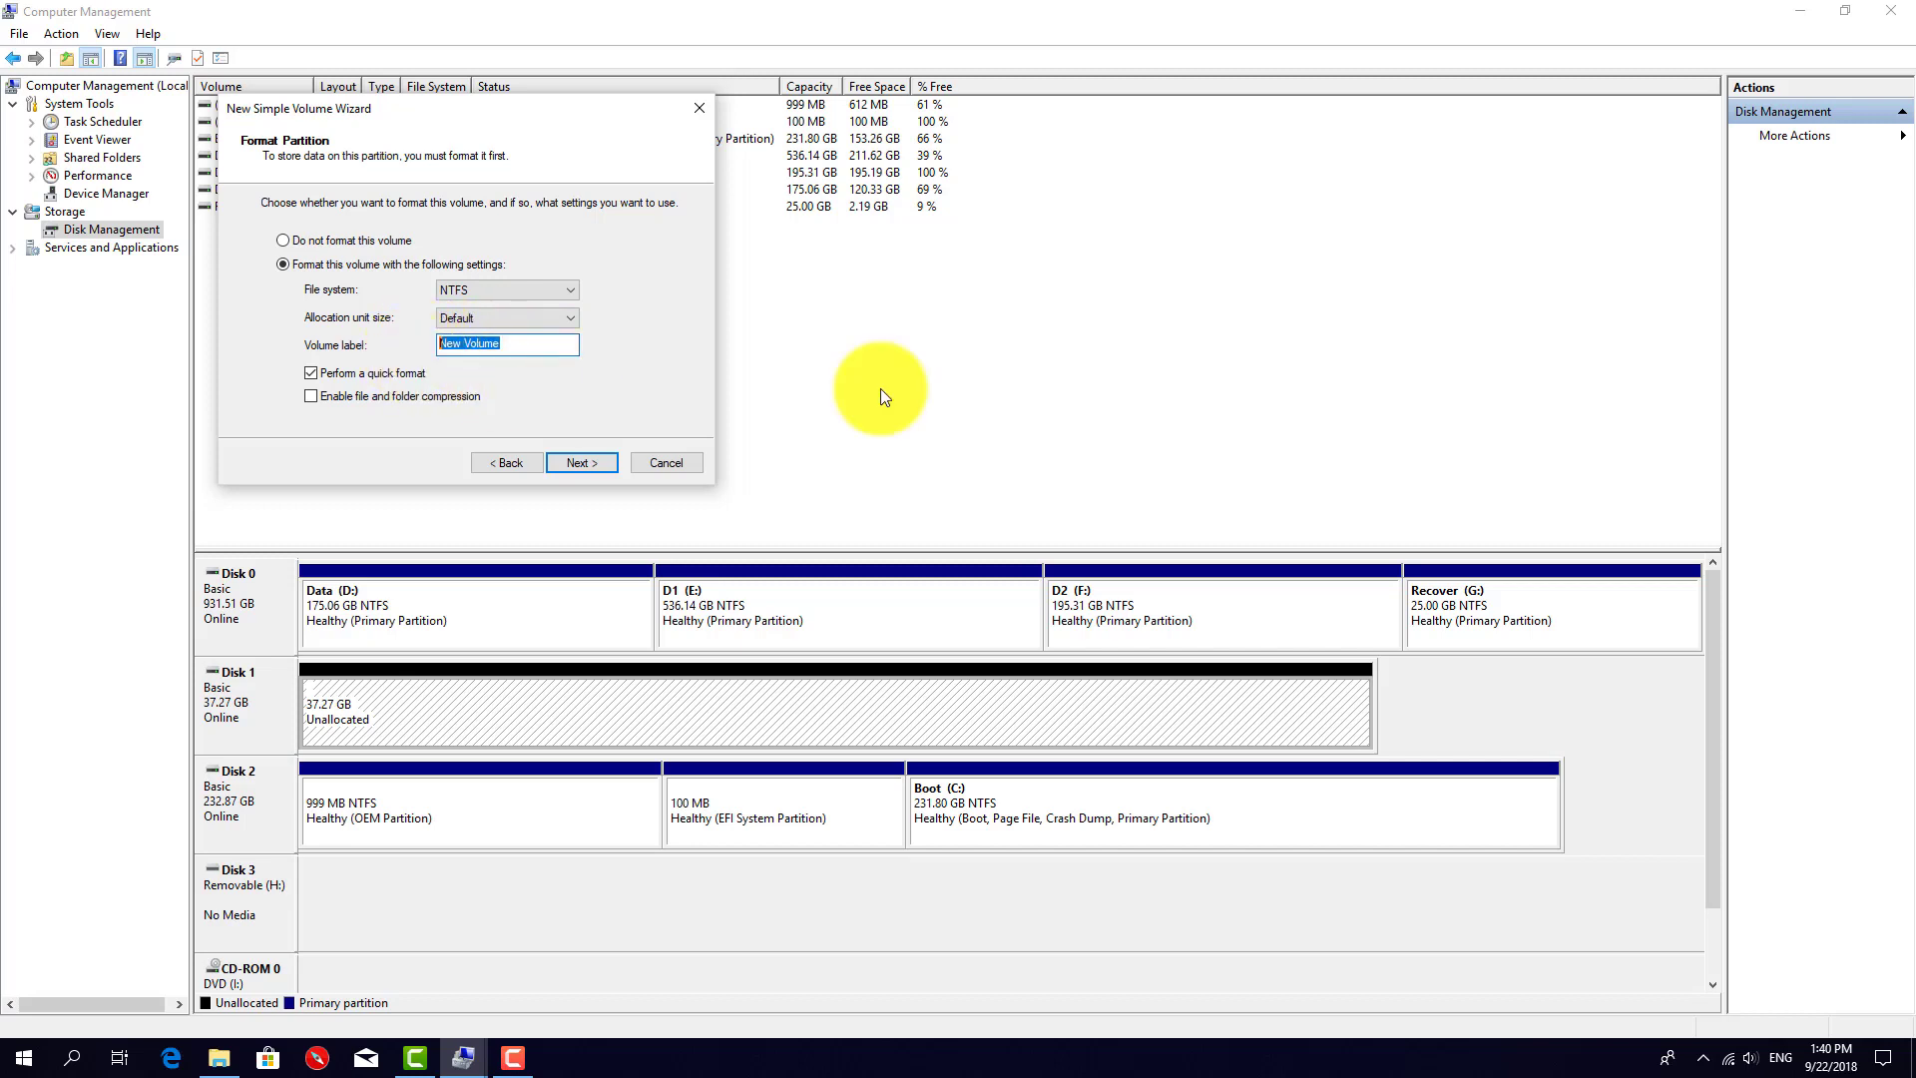
type("hanoi")
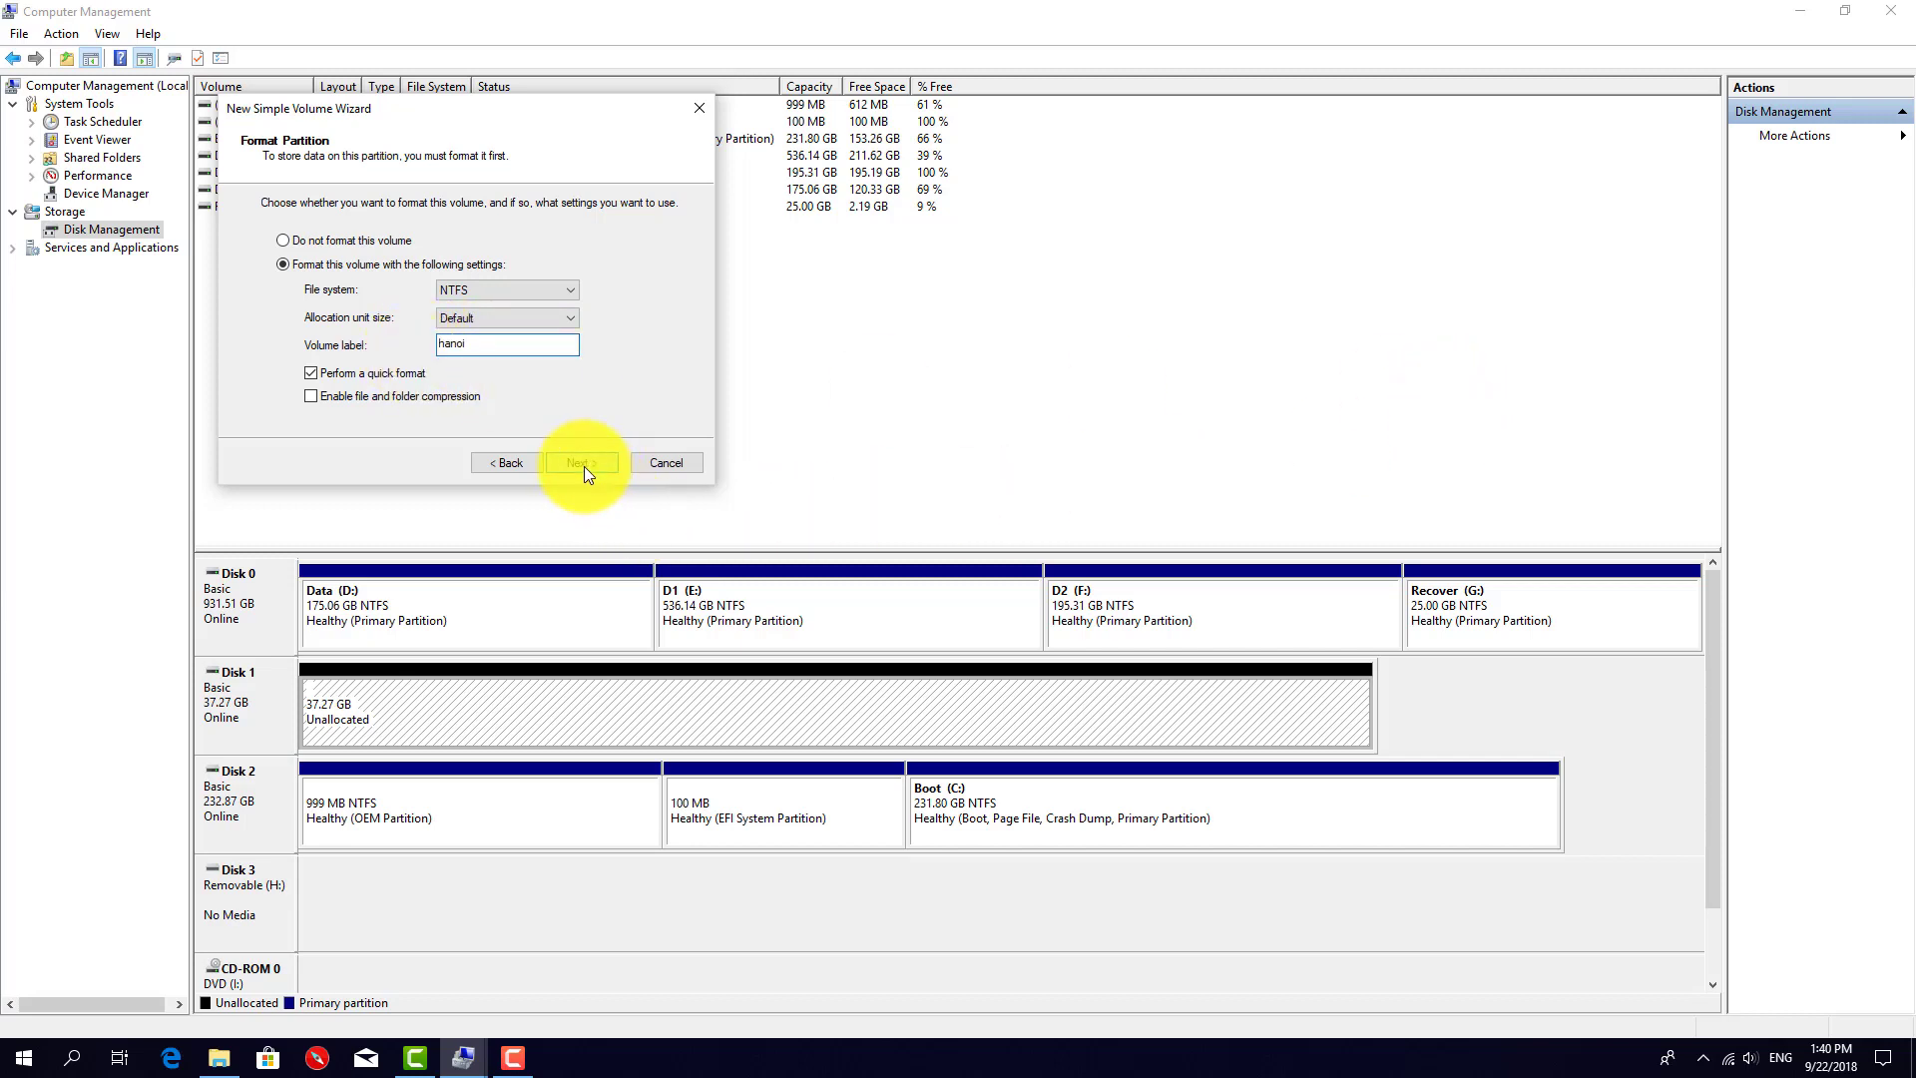
left_click(583, 465)
left_click(583, 462)
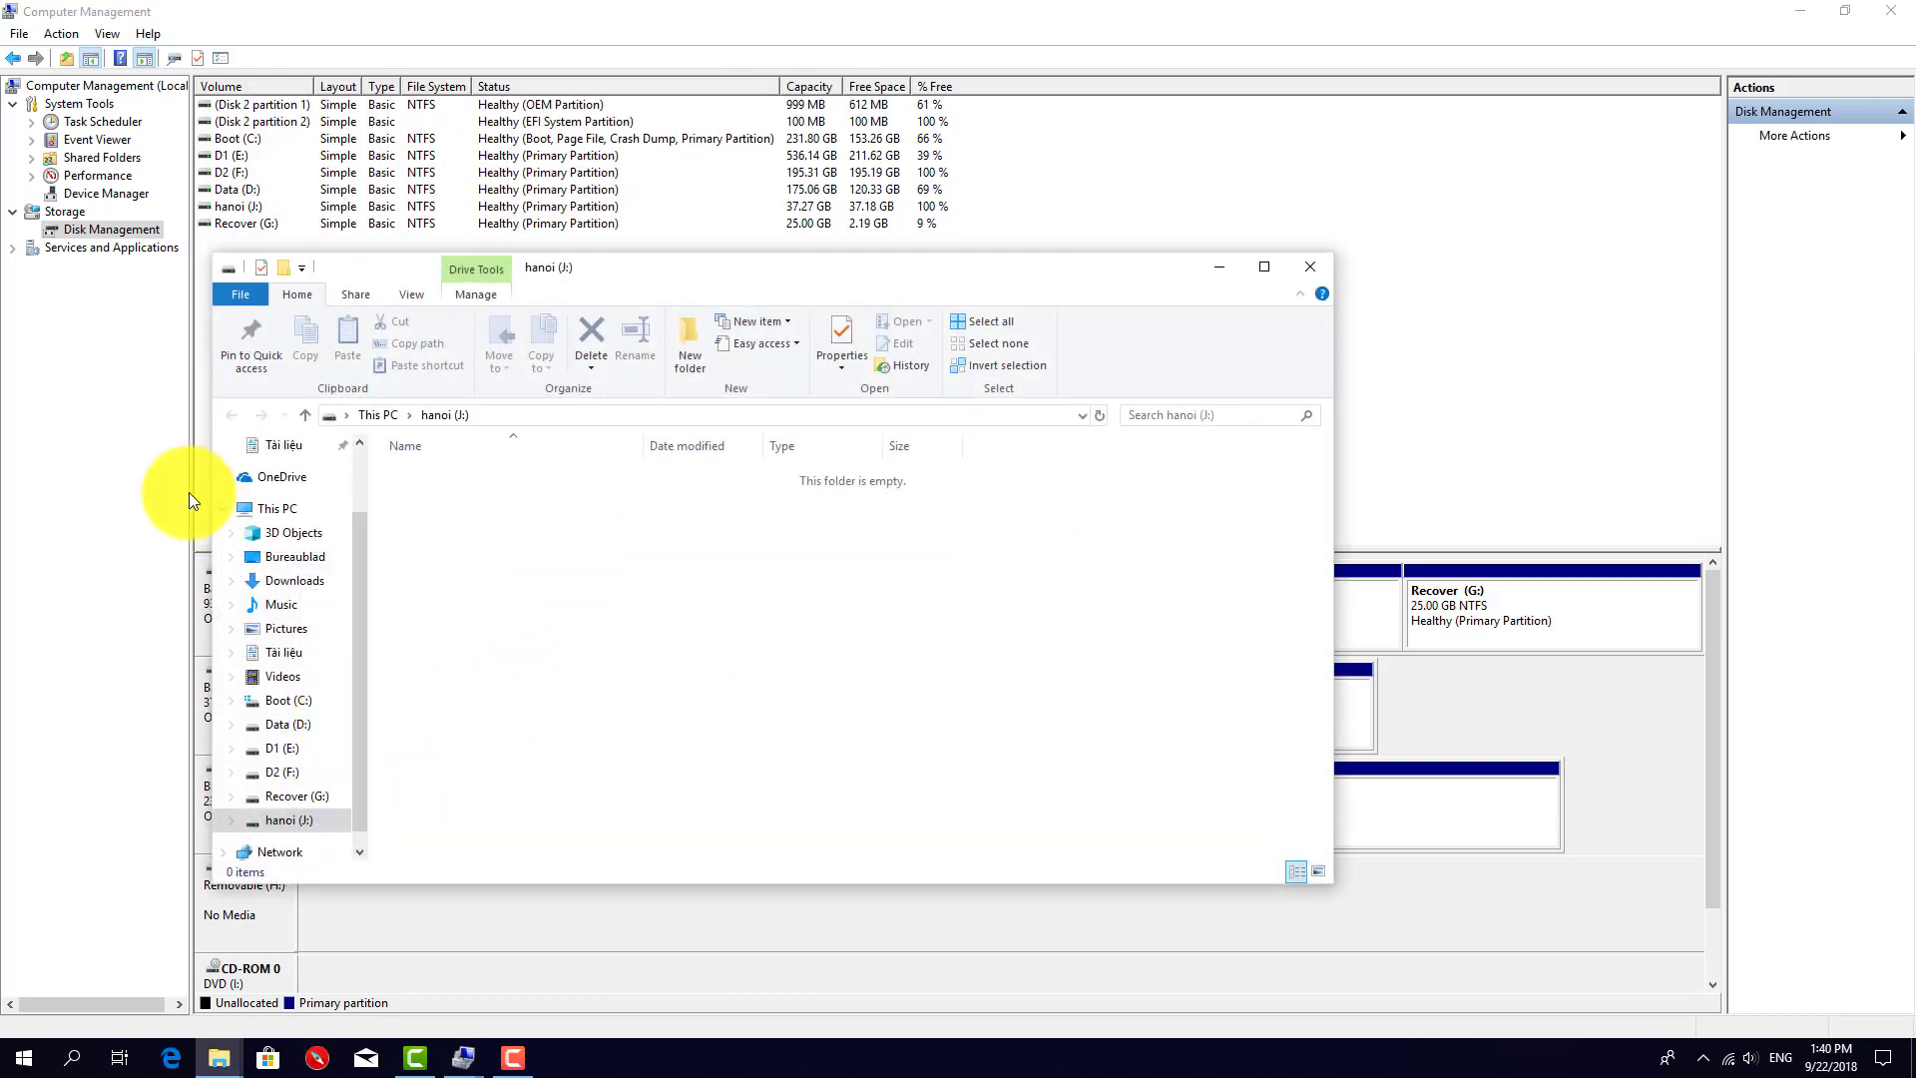
- Check the hanoi (J:) drive in This PC, then close the File Explorer window
left_click(280, 510)
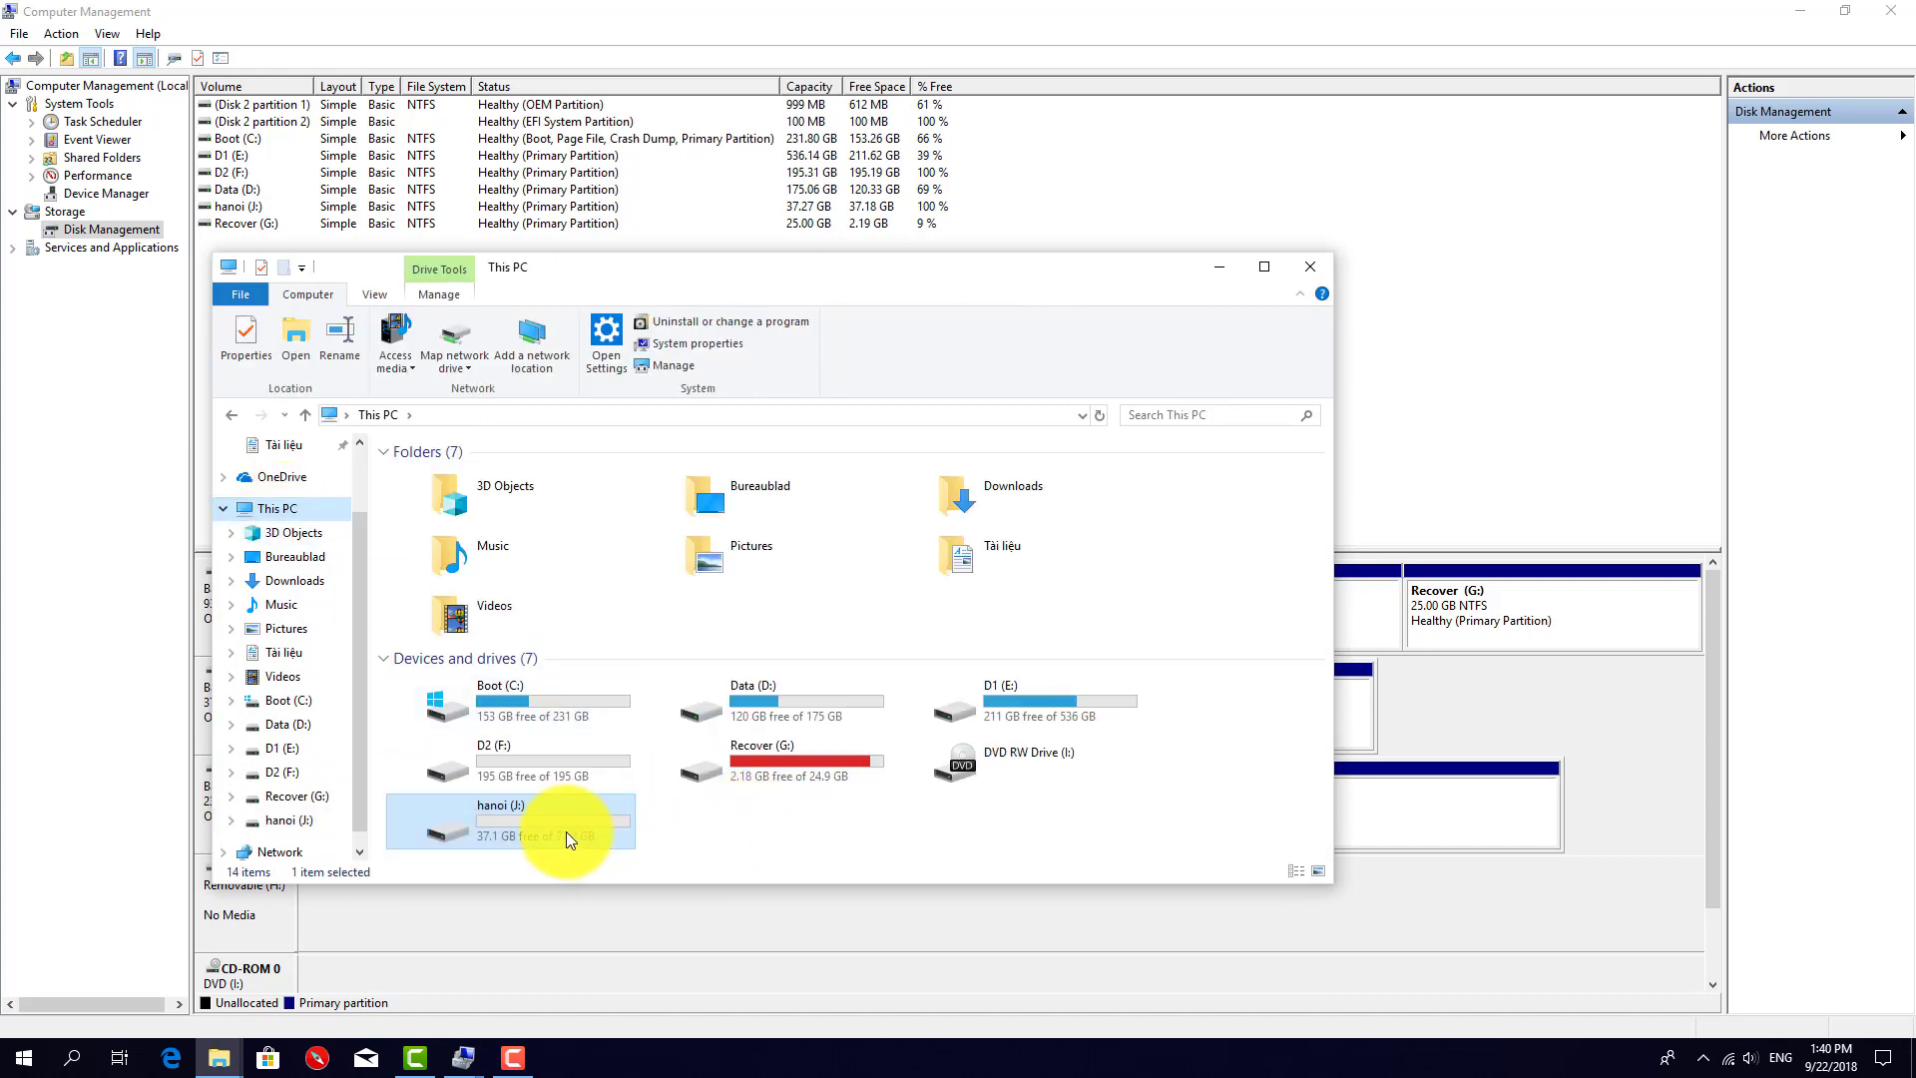
mouse_move(515, 821)
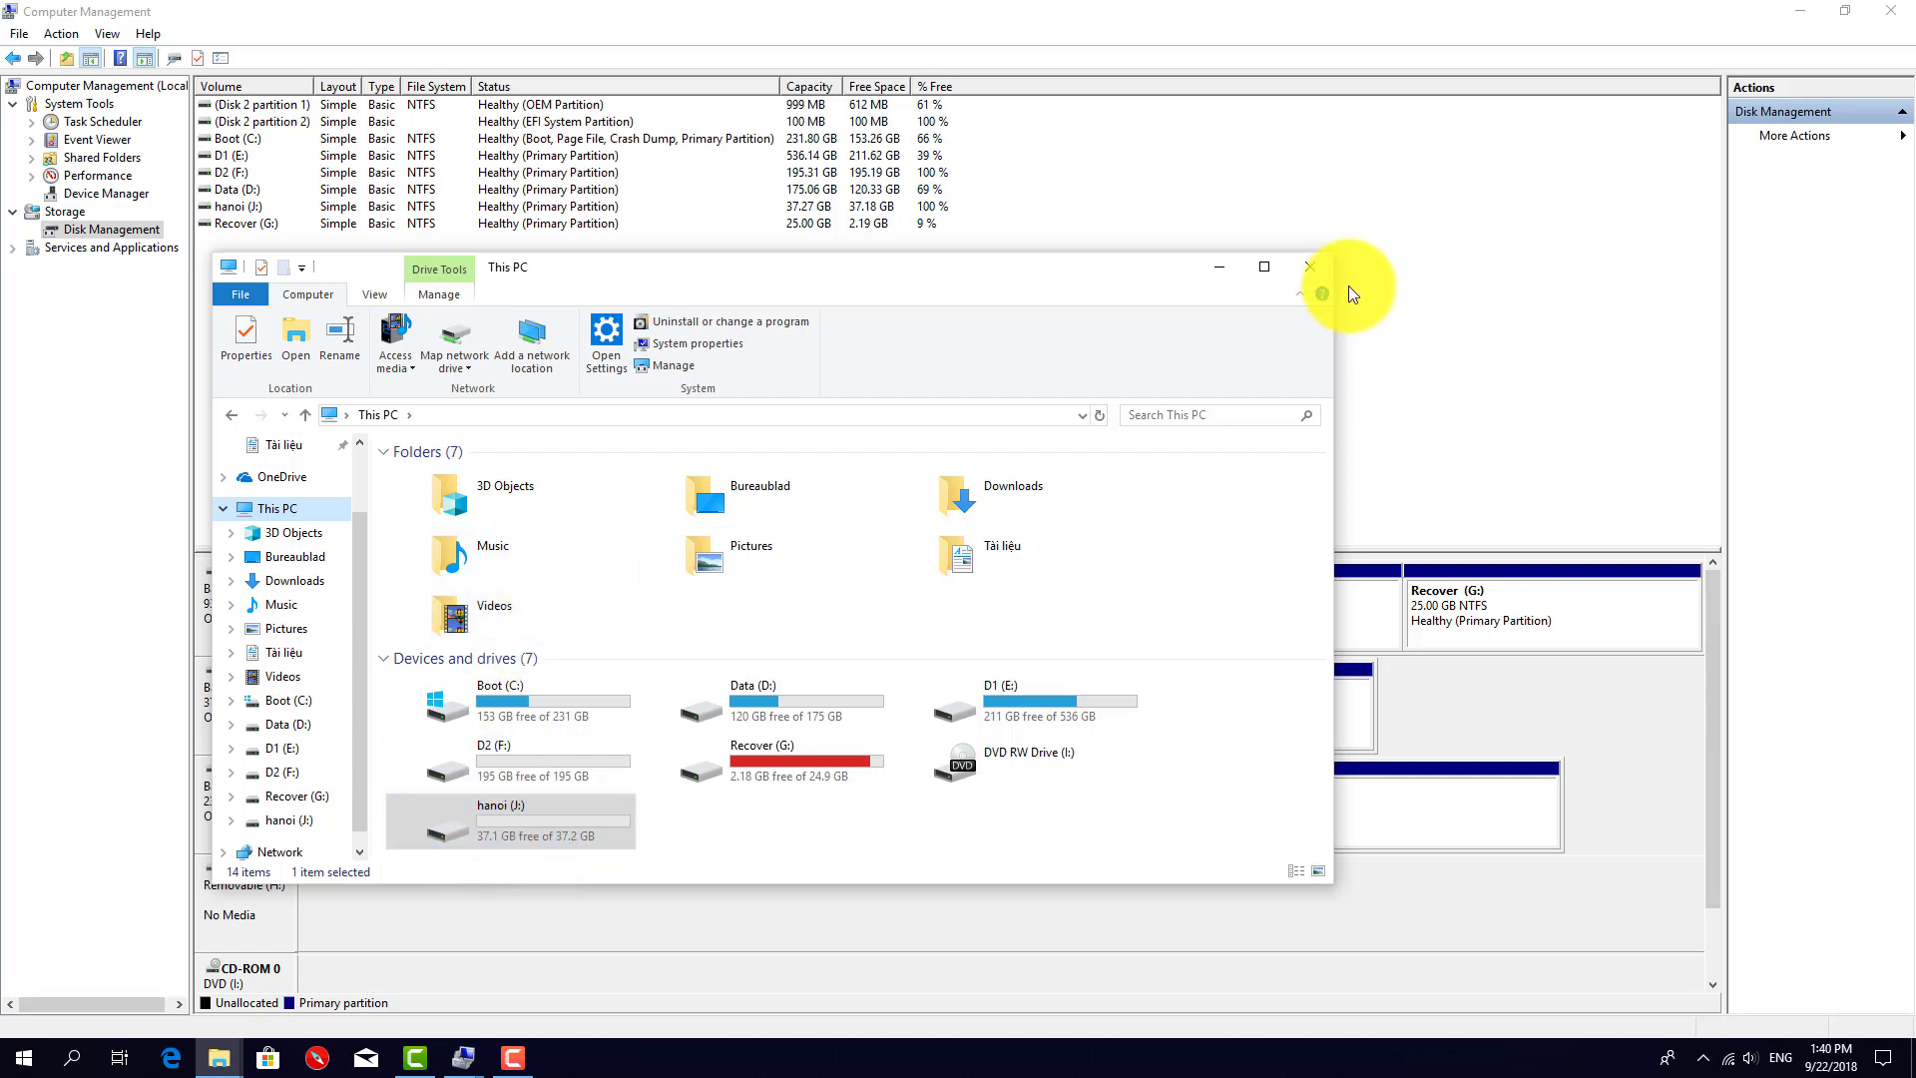
left_click(1311, 268)
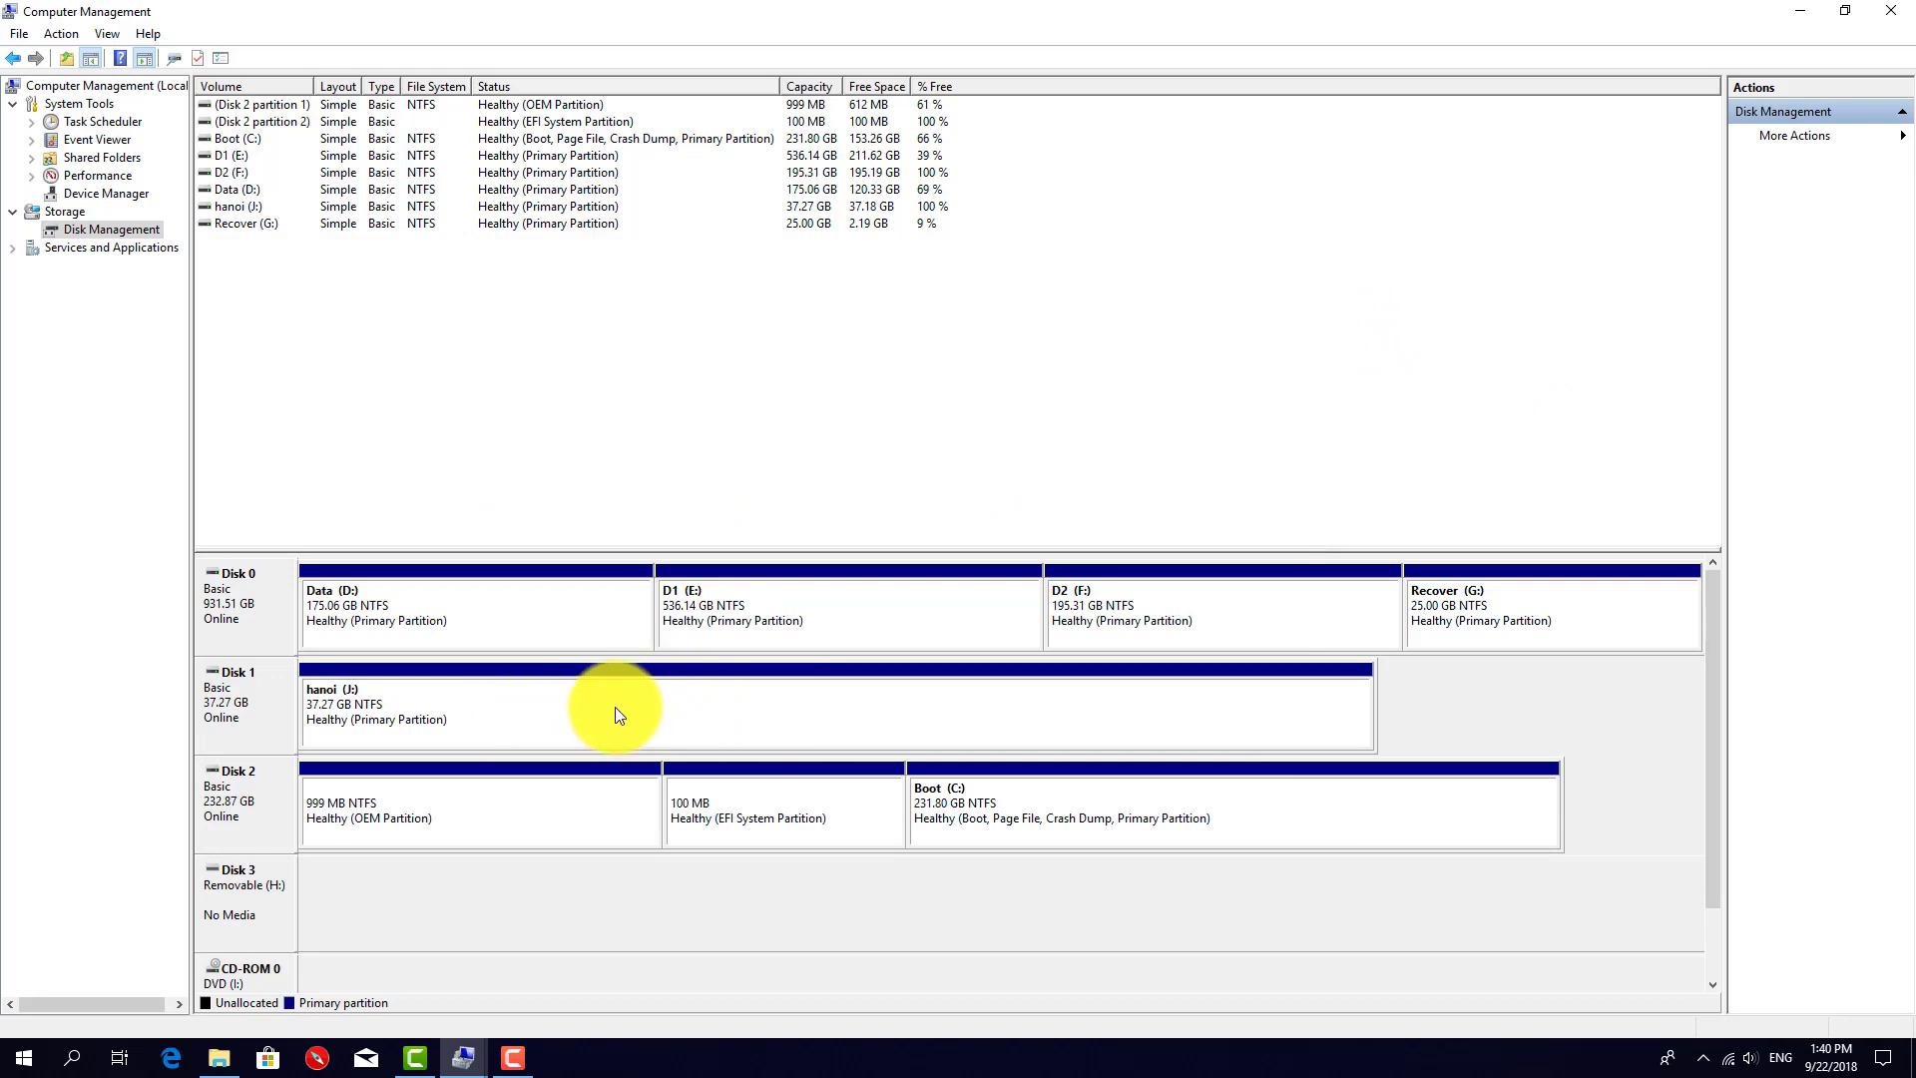
- Shrink the hanoi (J:) volume on Disk 1 by 20000 MB
right_click(617, 714)
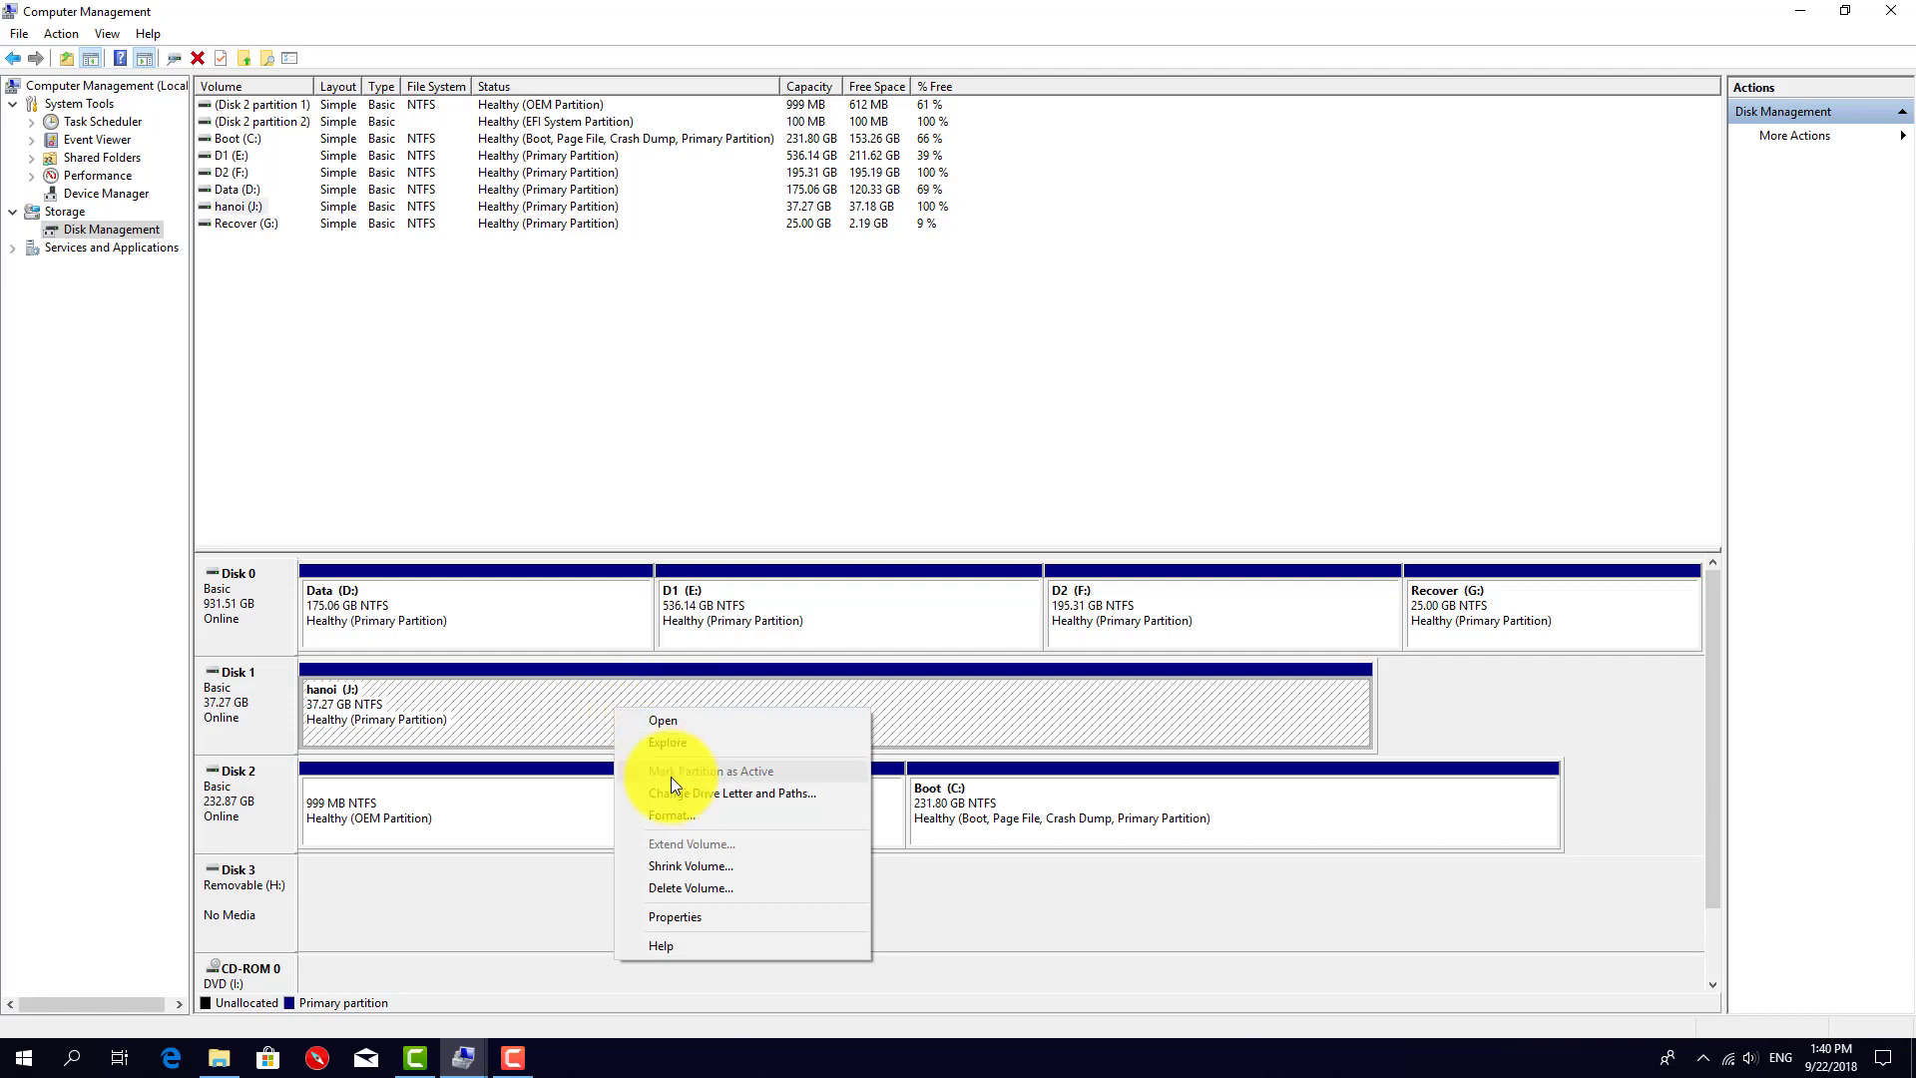
left_click(697, 866)
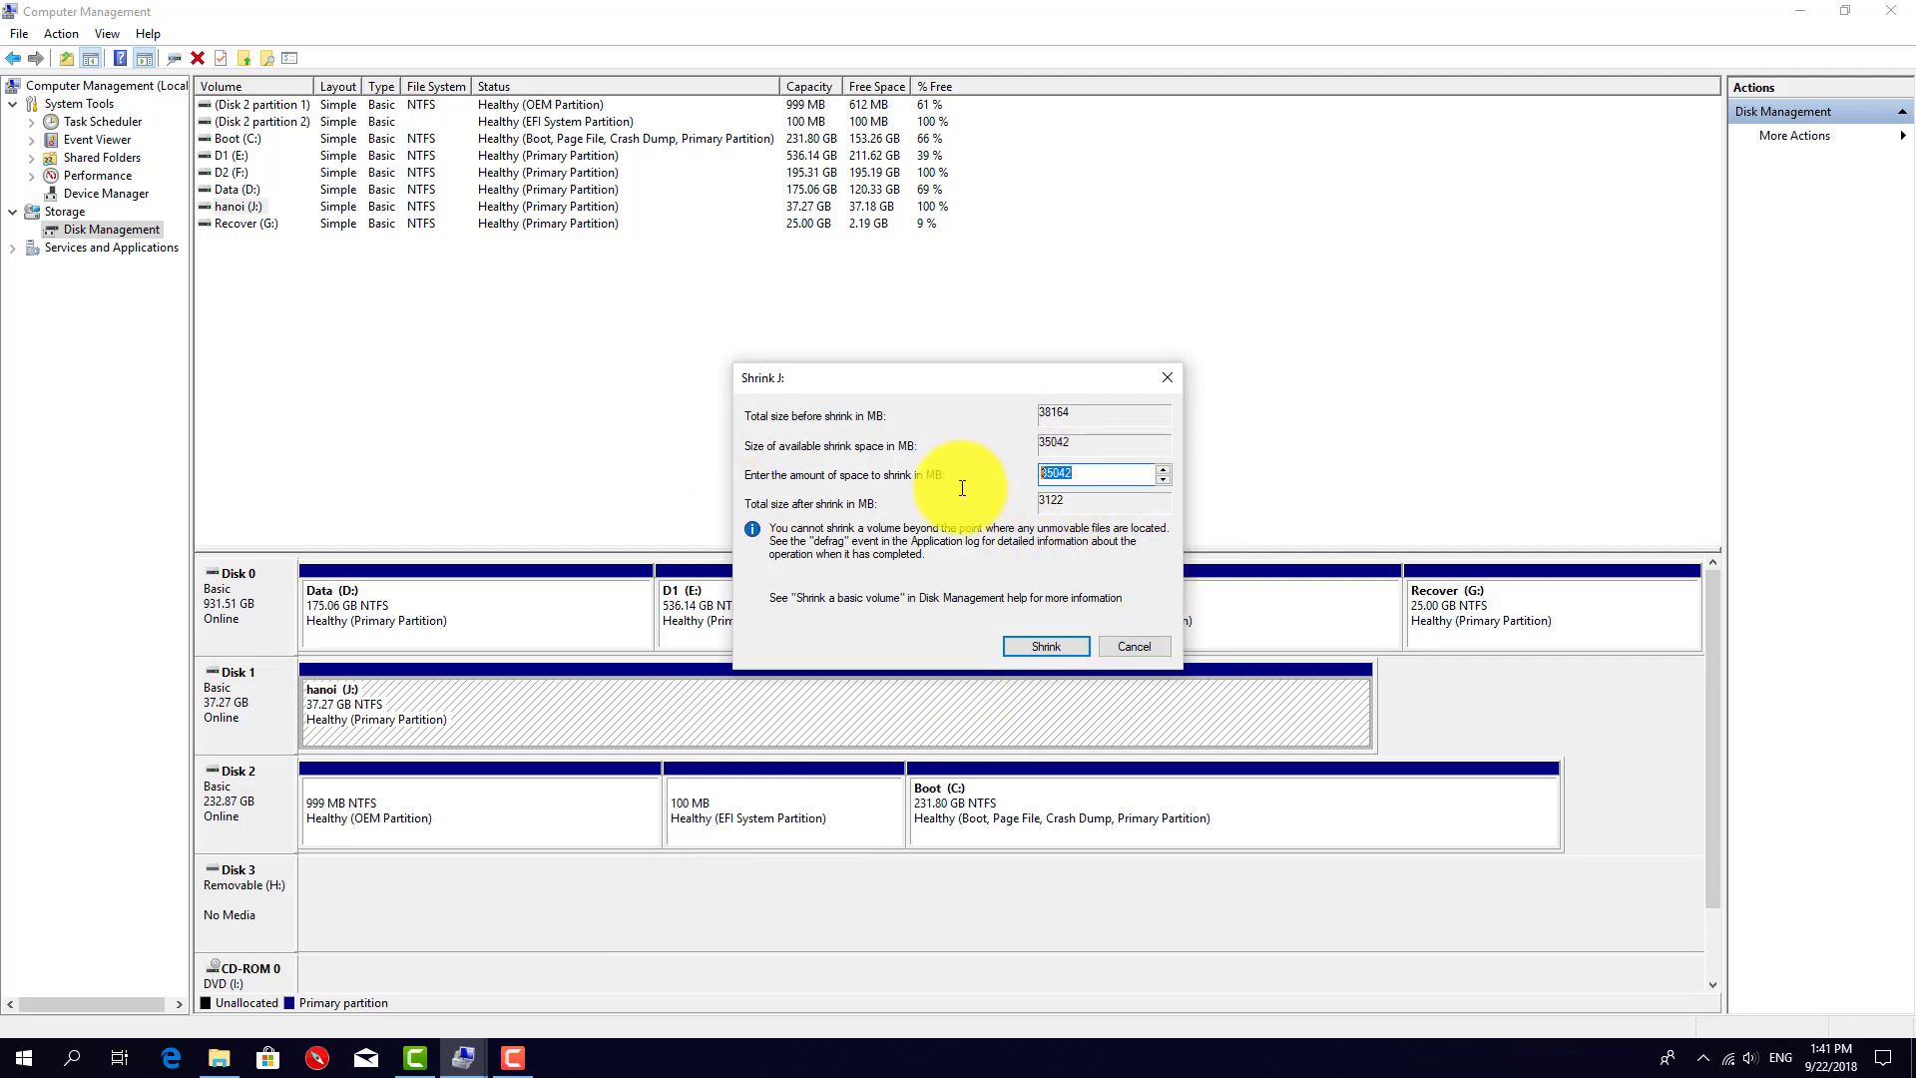
type("2")
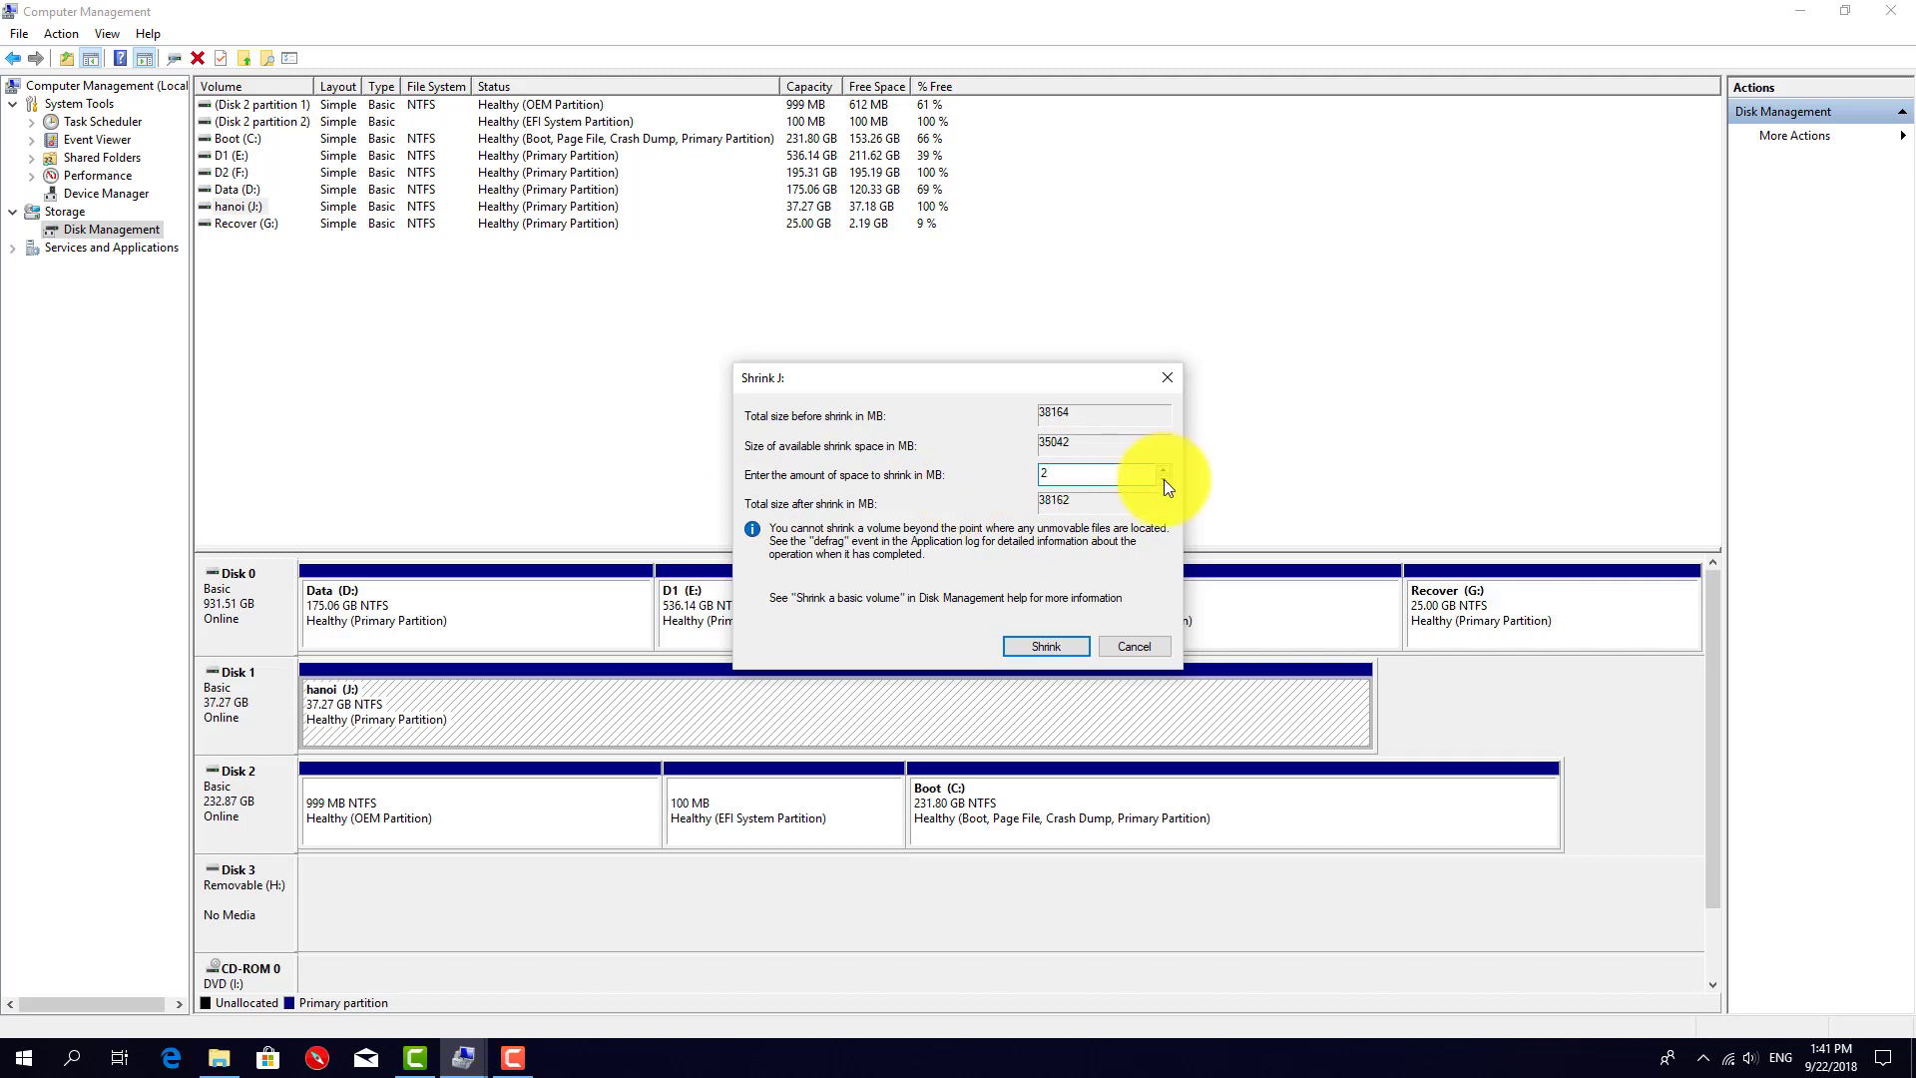
type("0000")
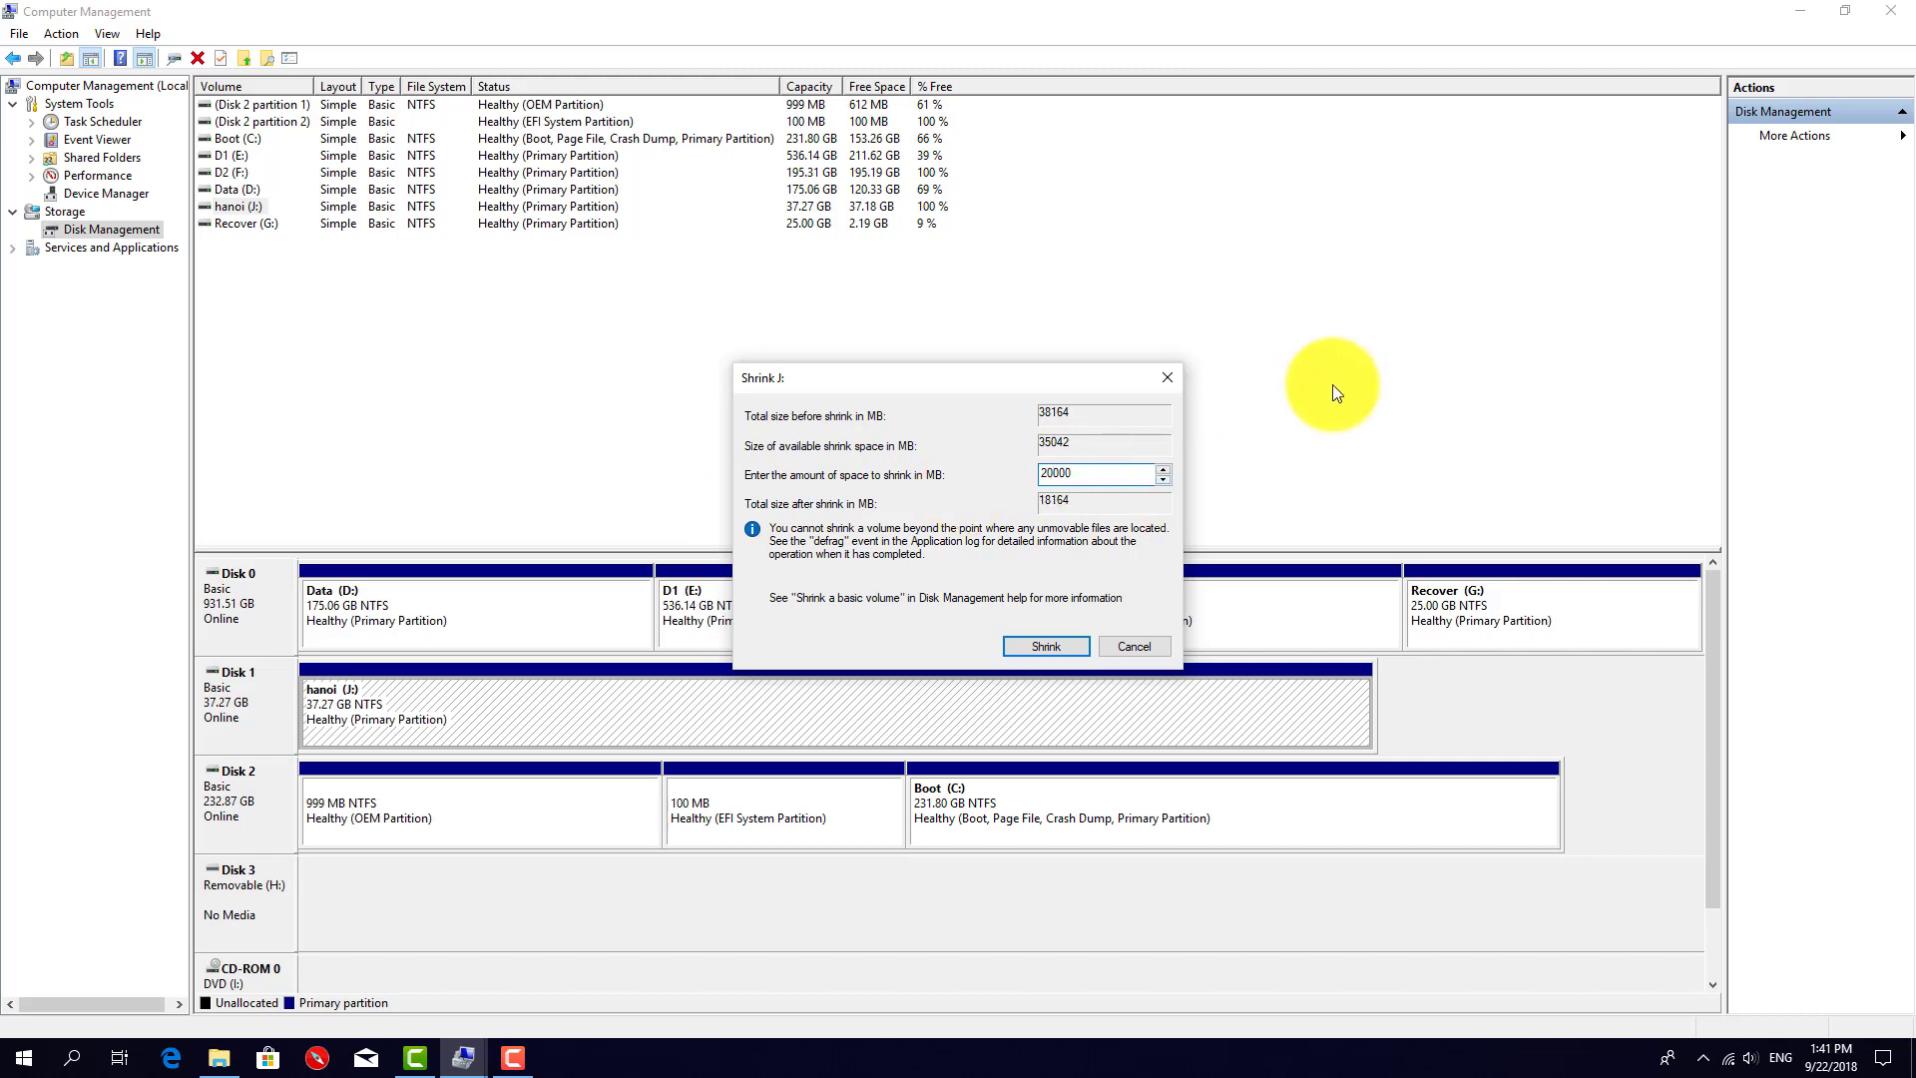
left_click(1046, 645)
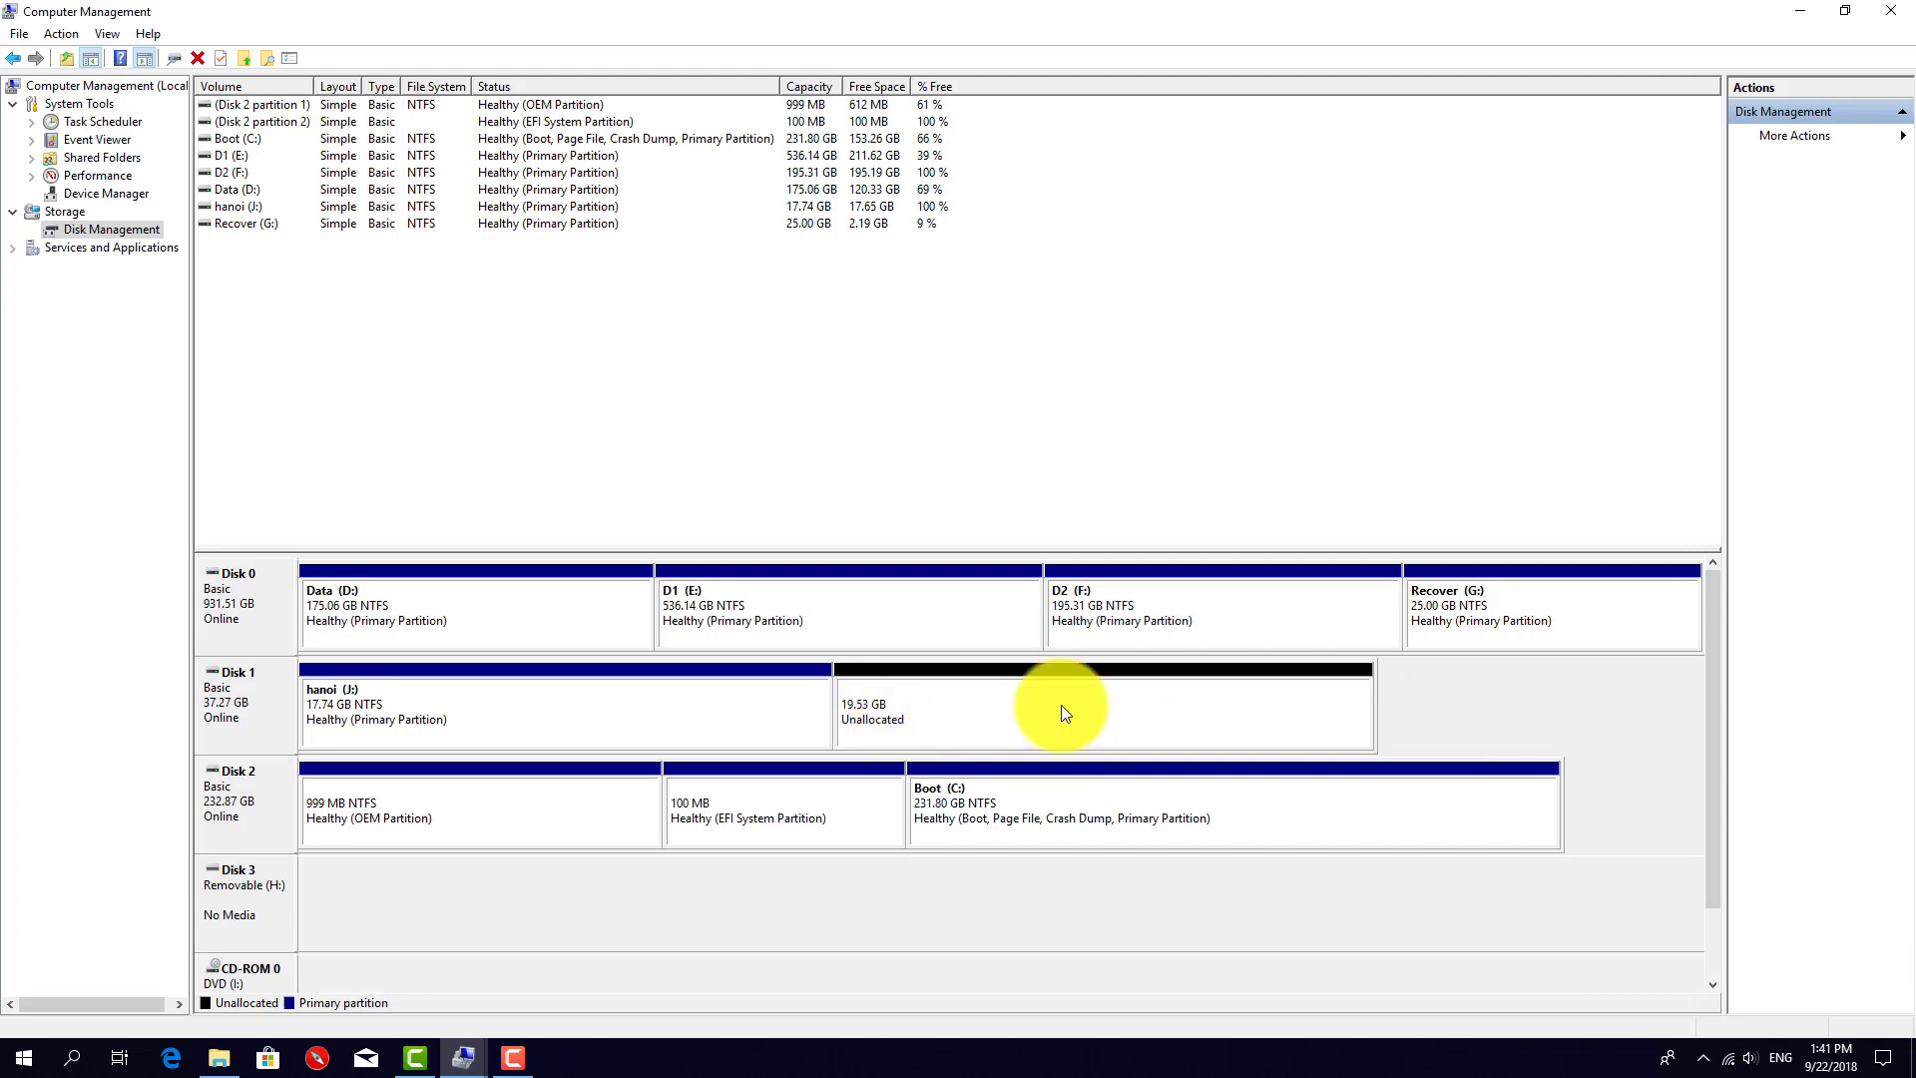
- Start a new simple volume of 10000 MB in Disk 1's unallocated space, with drive letter K
right_click(994, 716)
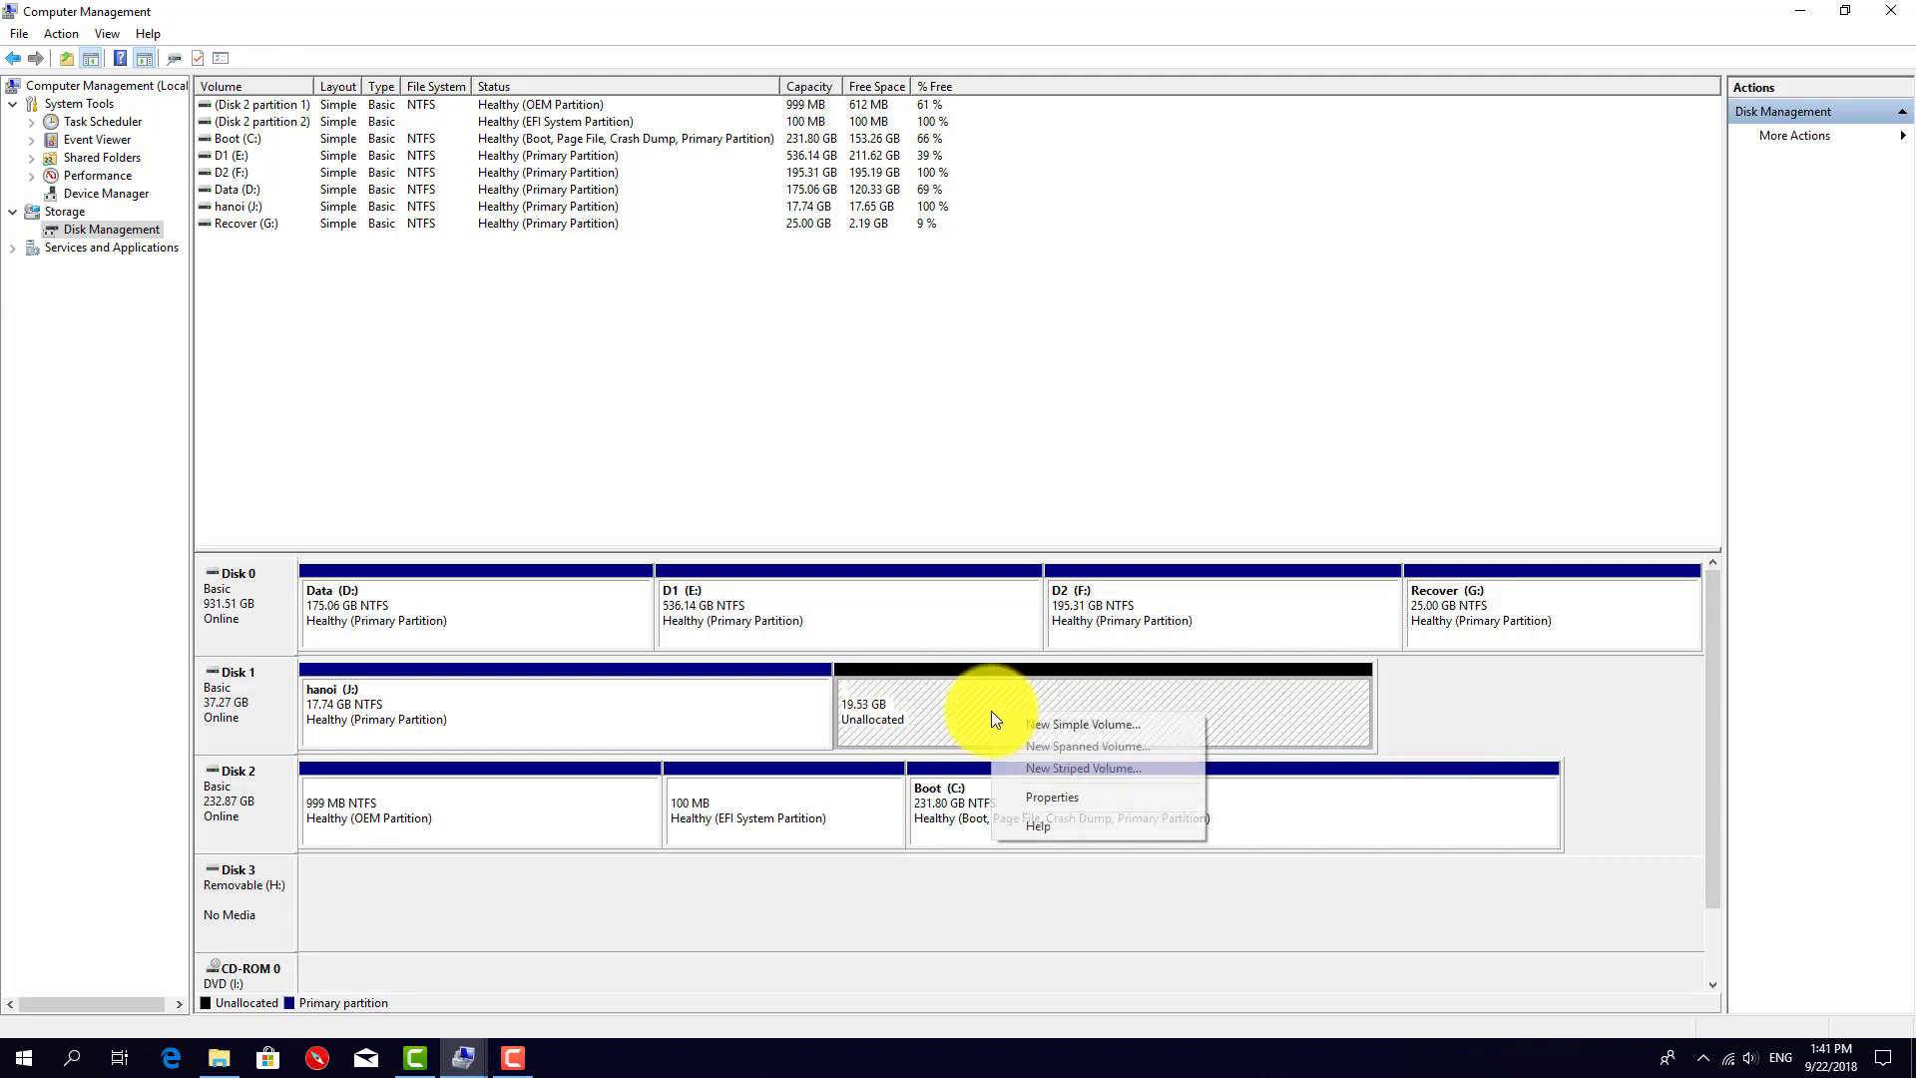
left_click(1104, 721)
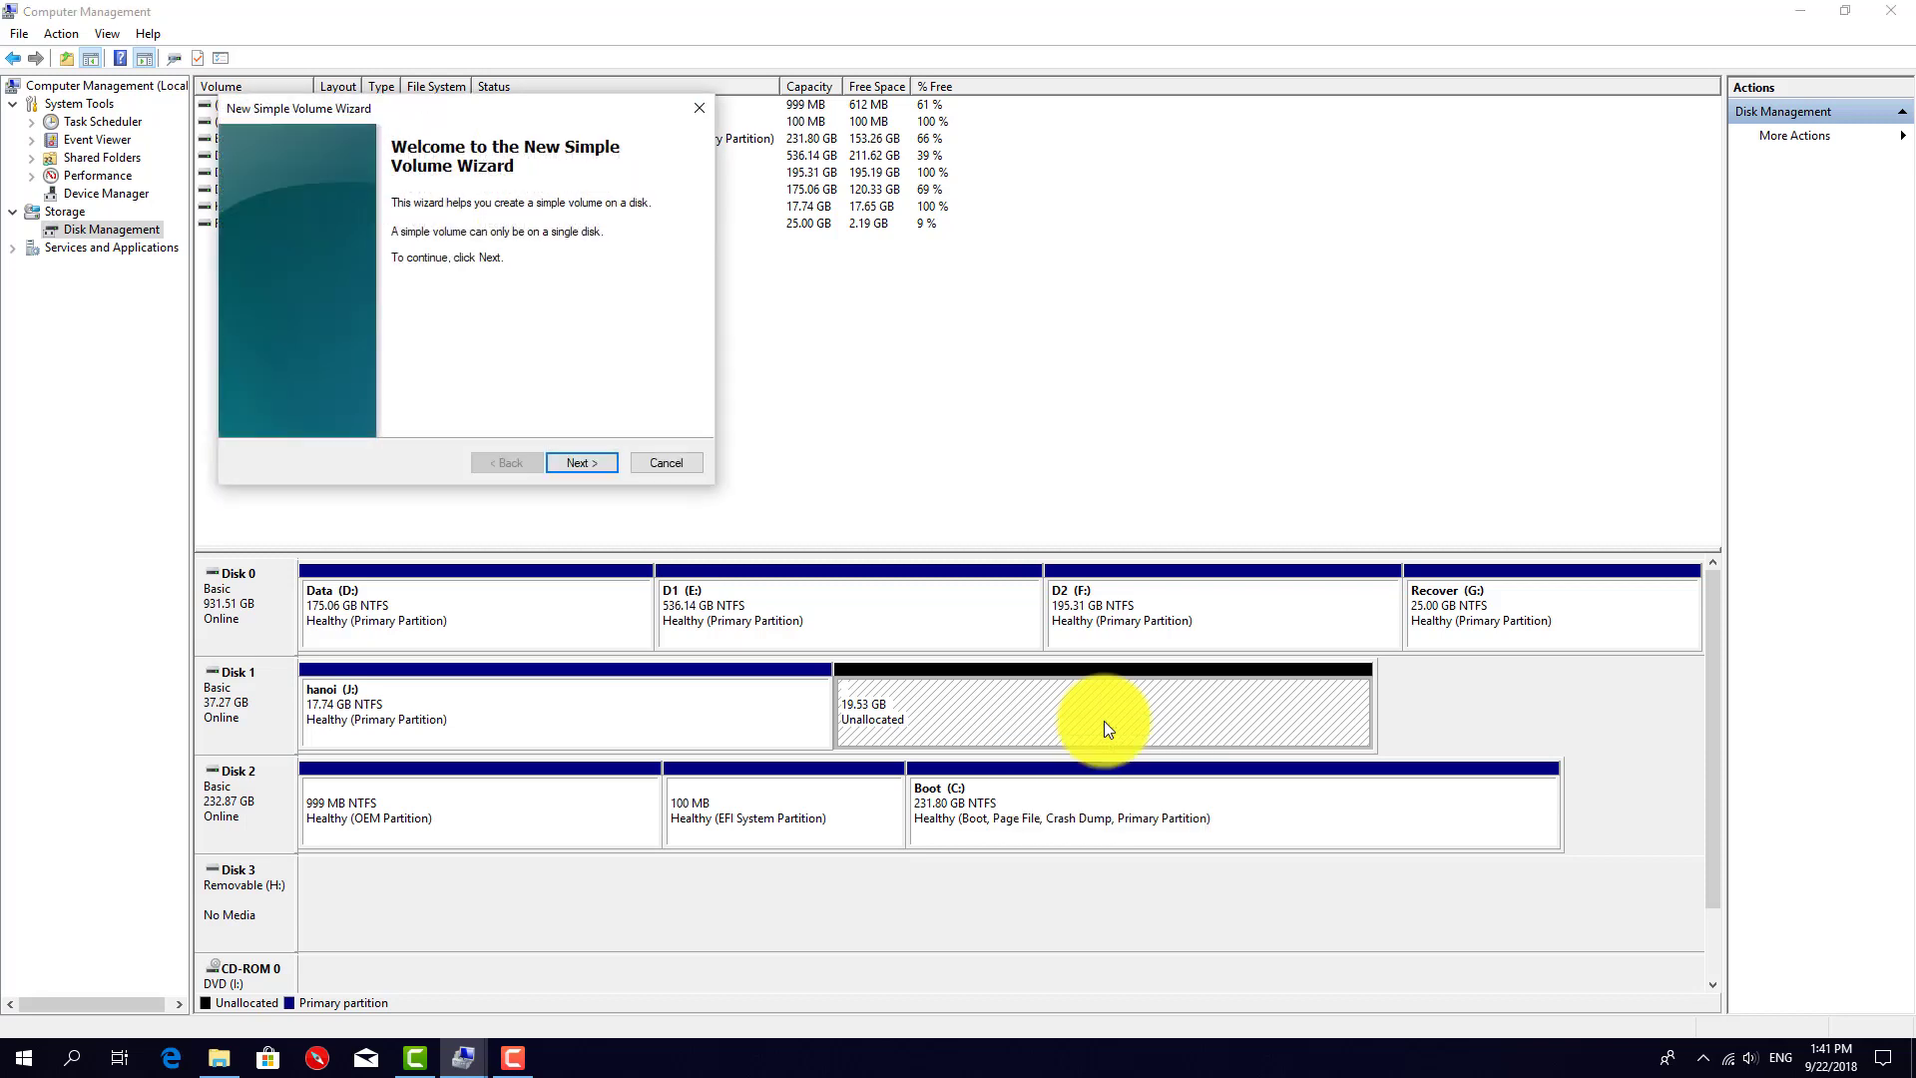
key("Return")
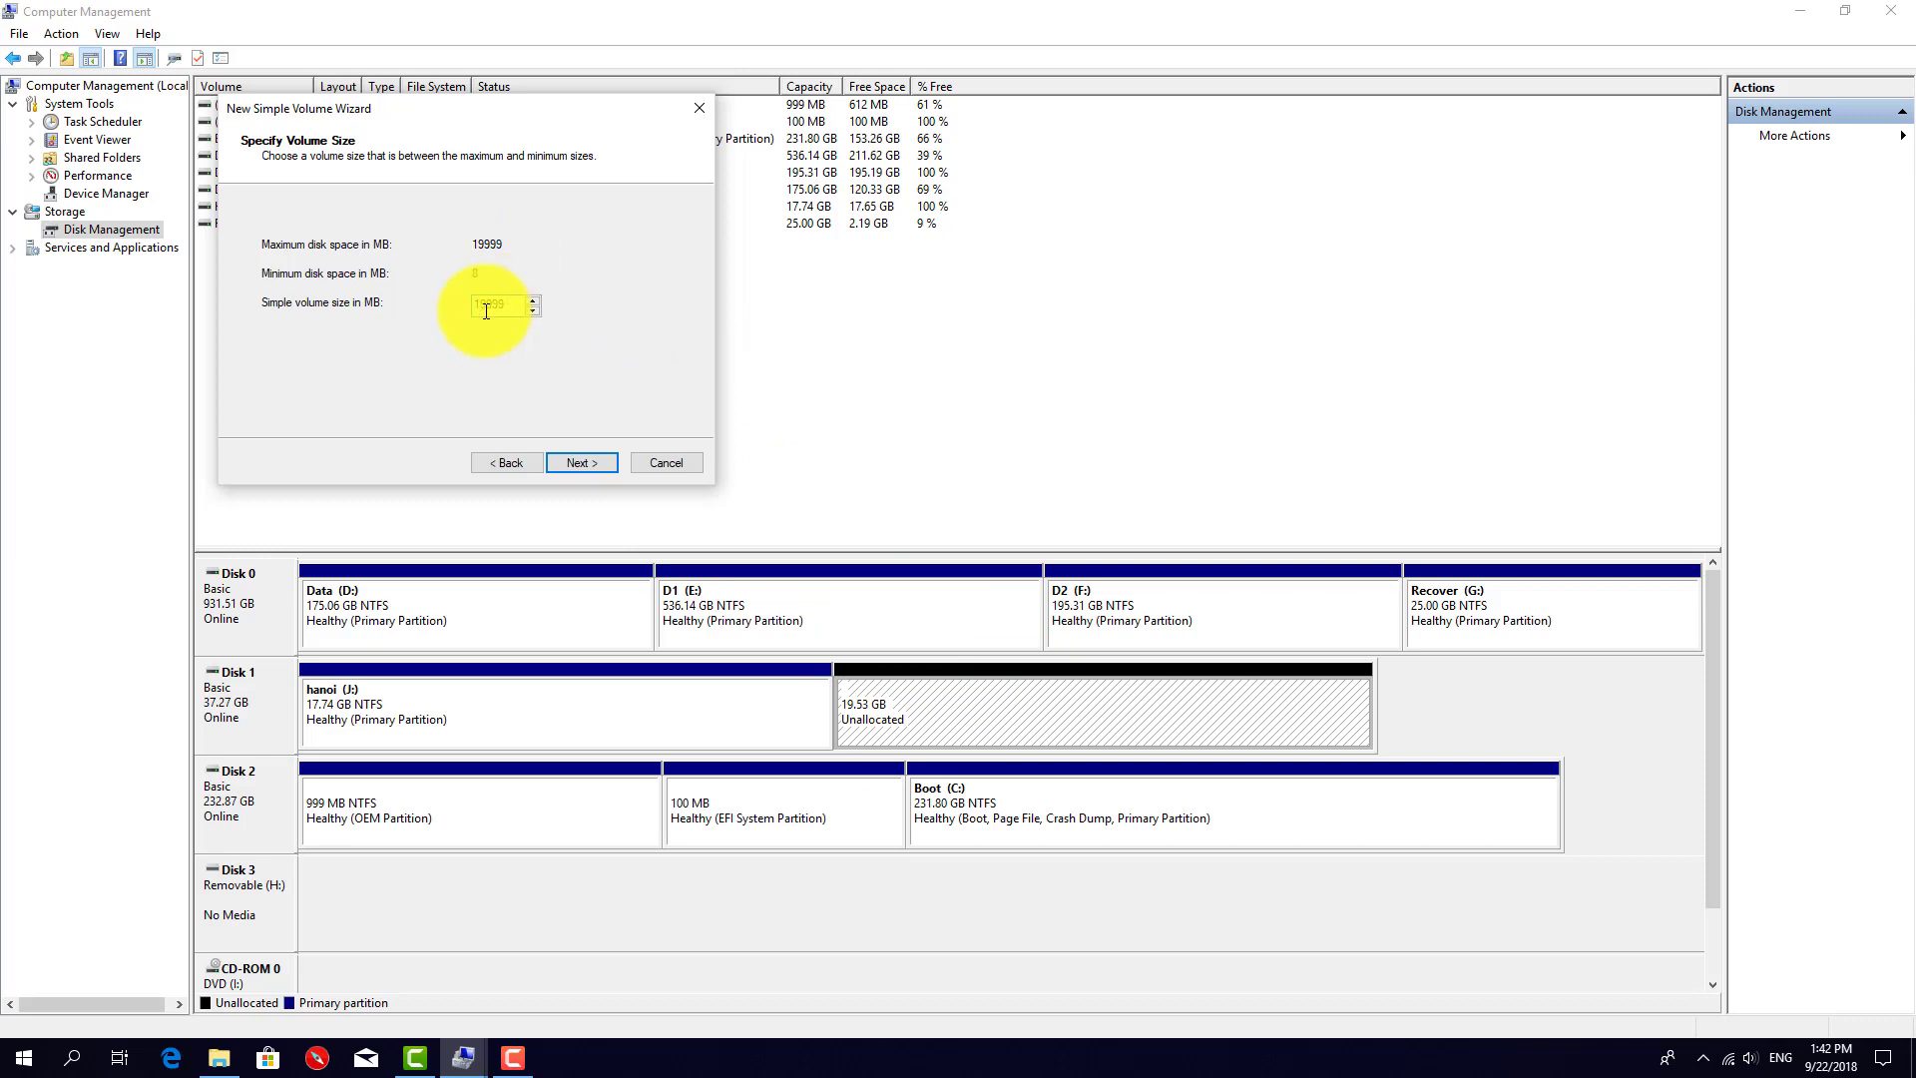
type("10")
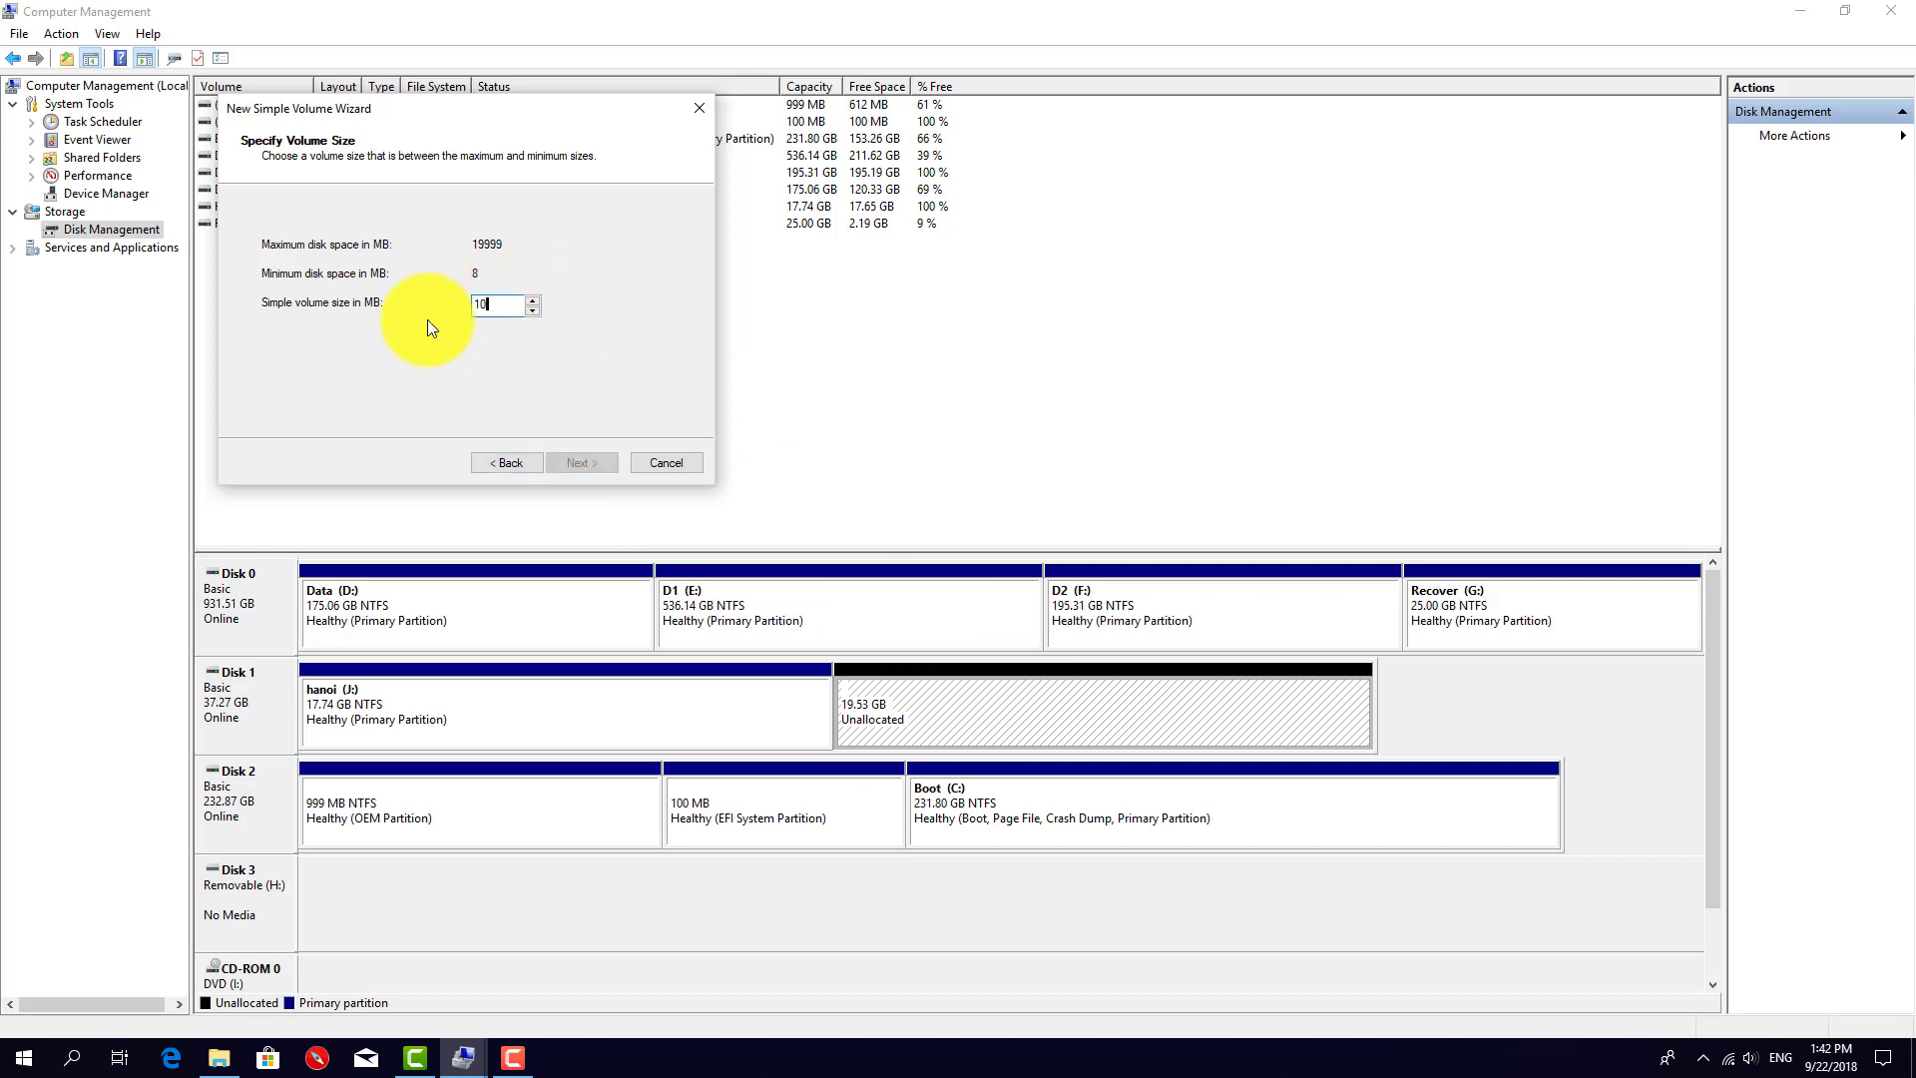
type("000")
left_click(590, 463)
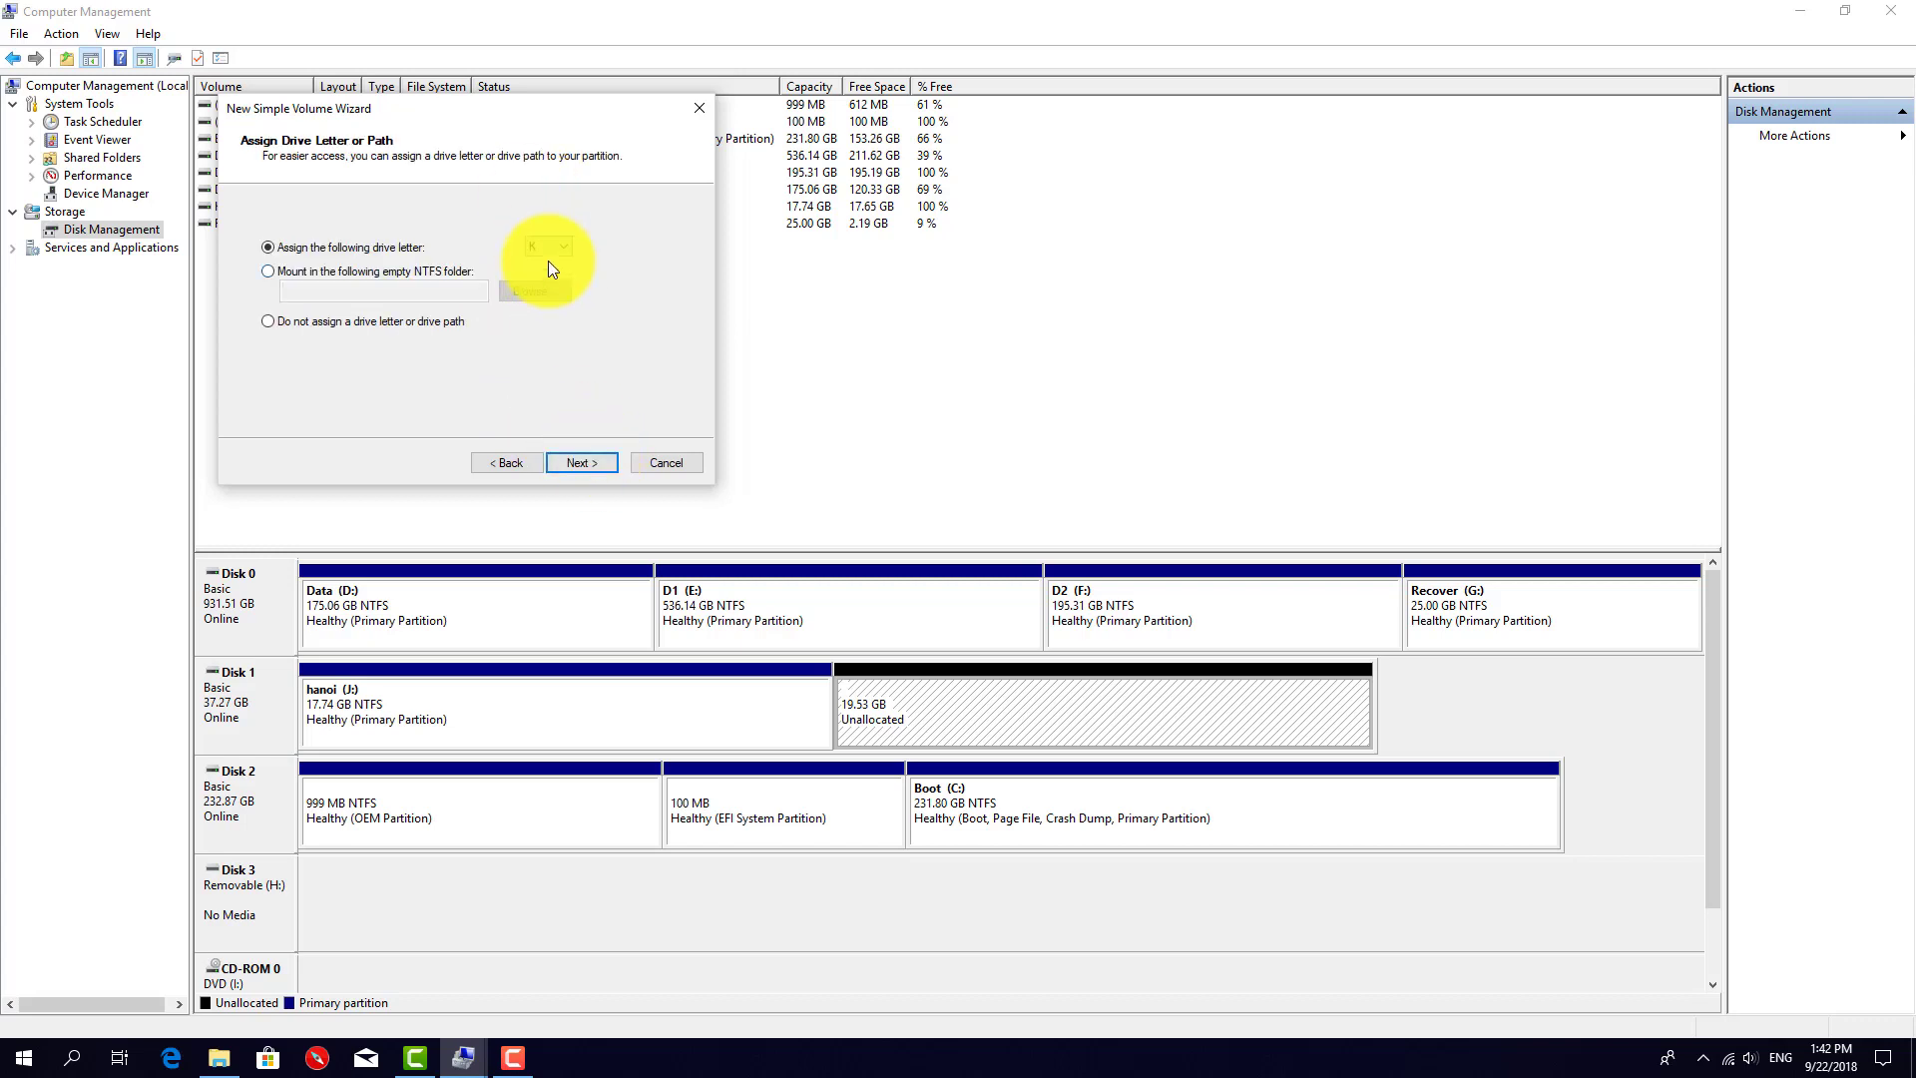
left_click(585, 462)
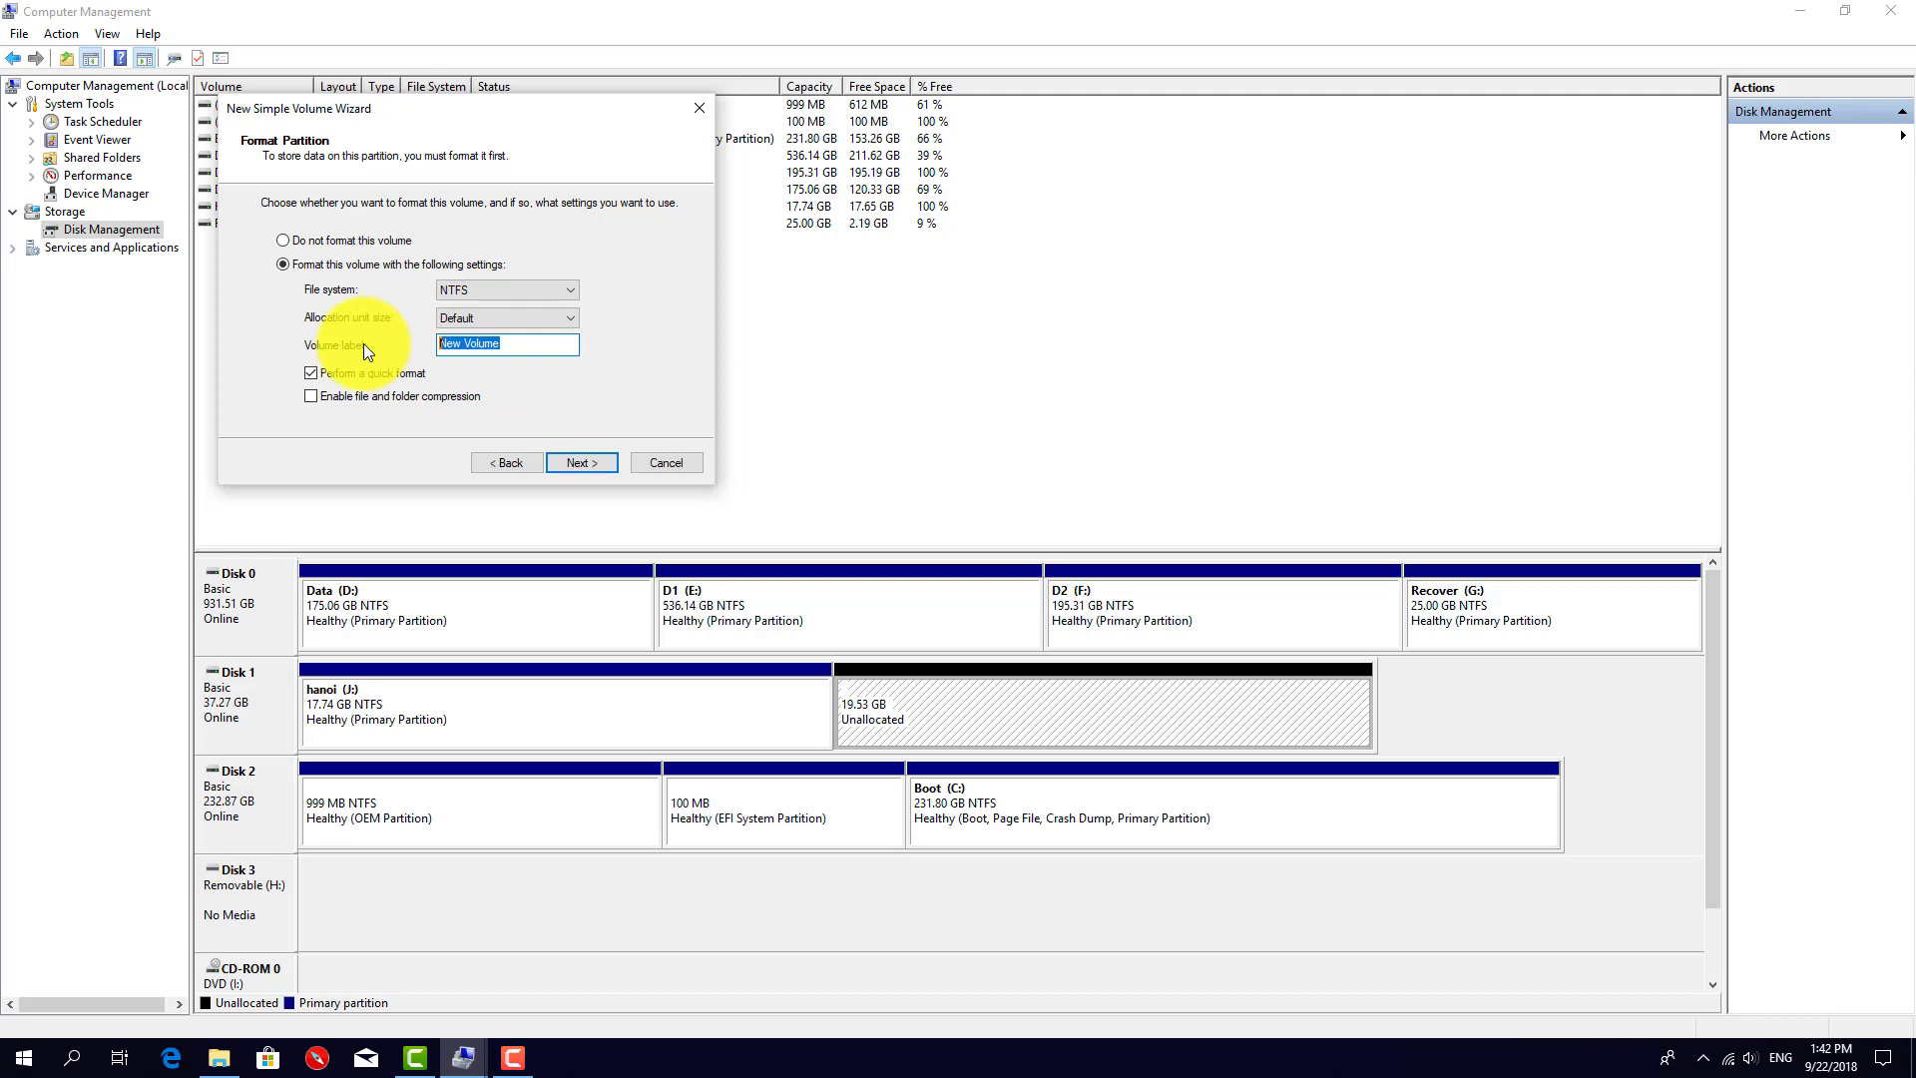
- Label the new volume saigon, finish creating it with NTFS quick format, and view the drives in This PC
type("saigon")
left_click(581, 462)
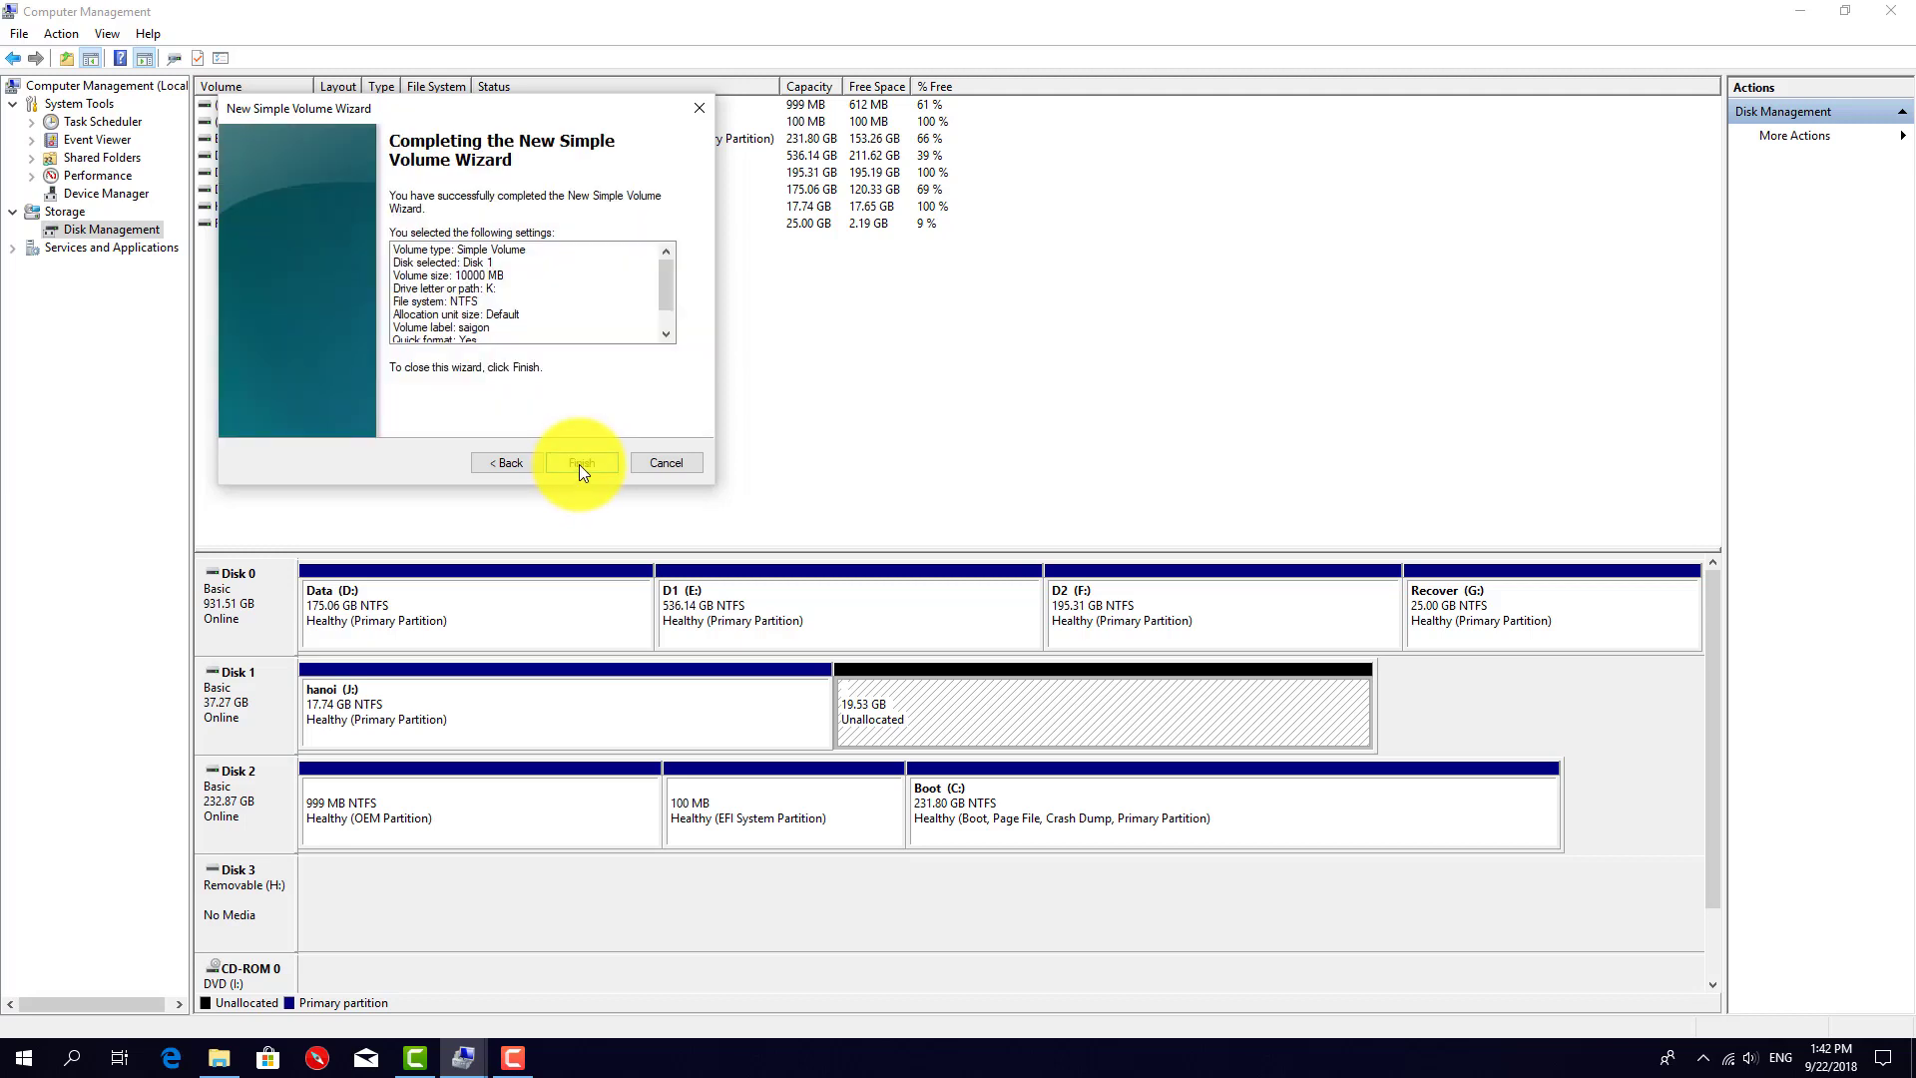
left_click(581, 464)
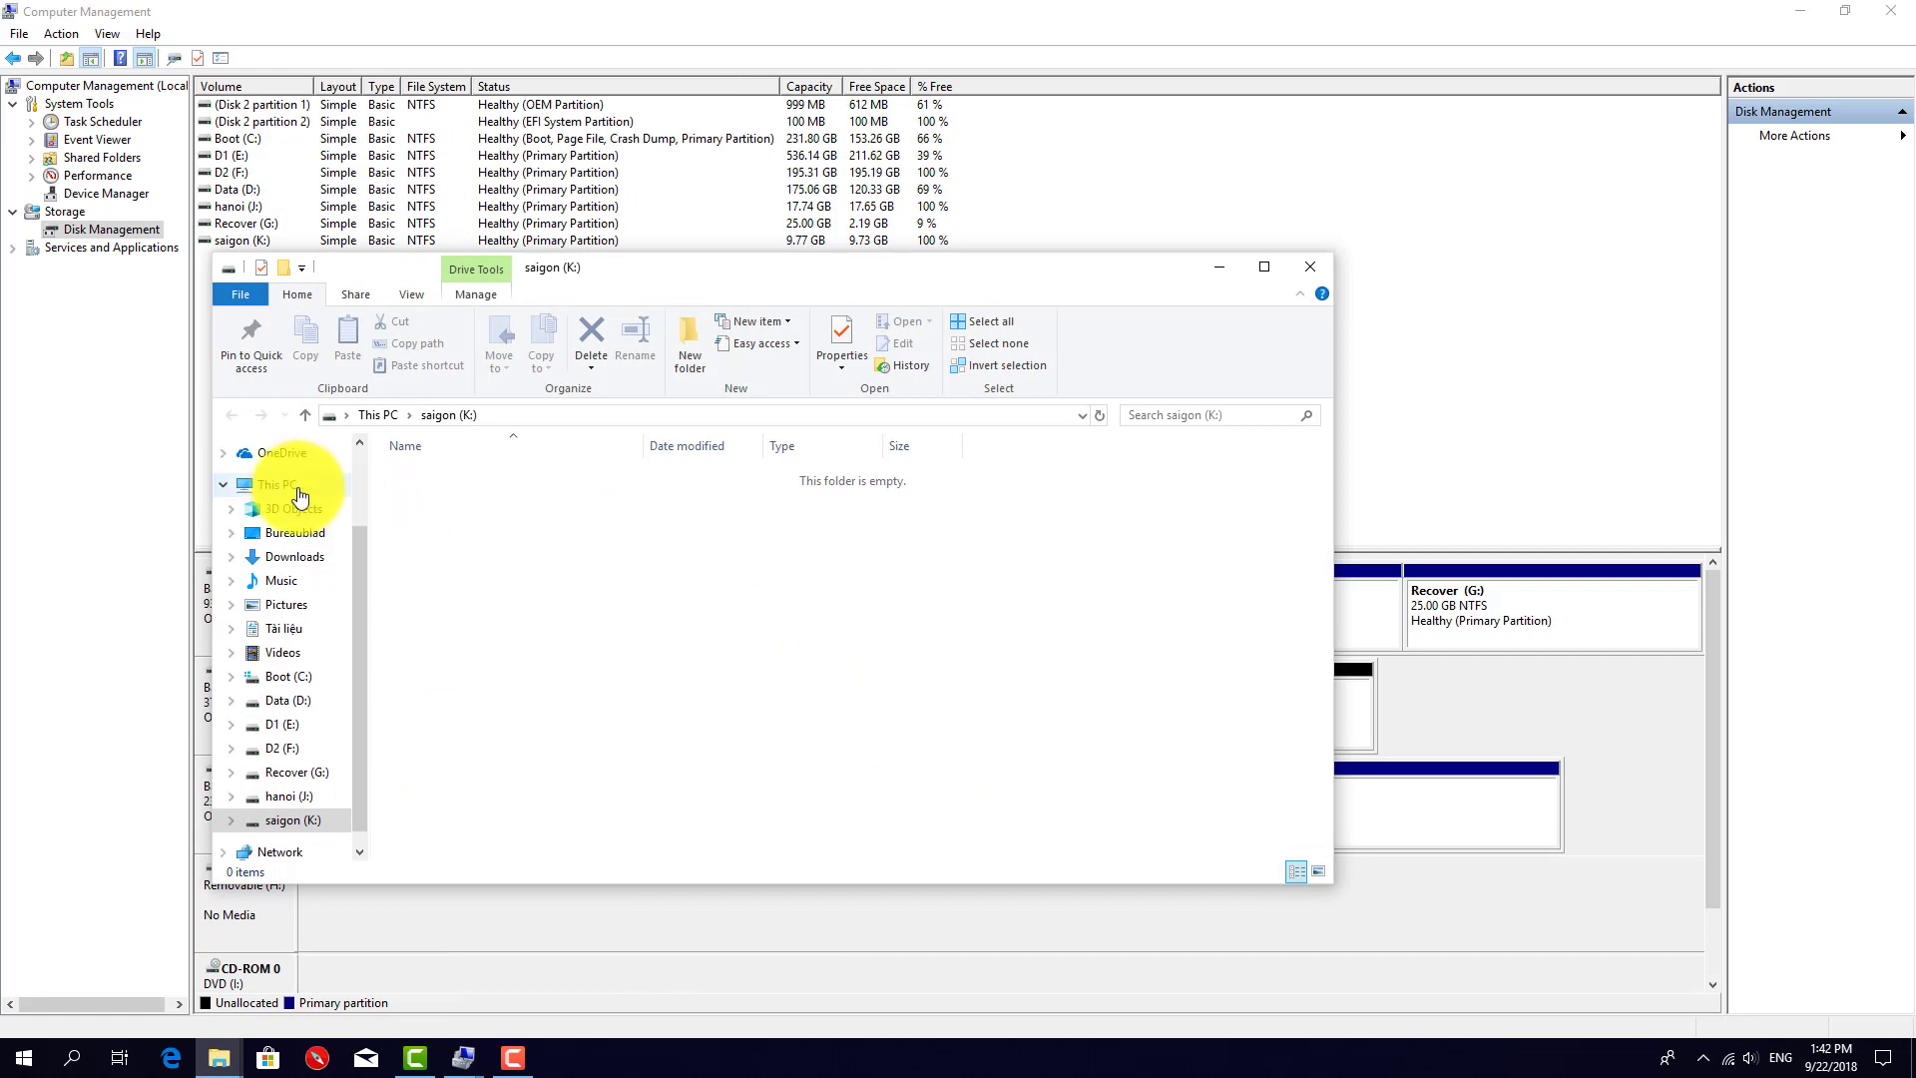
left_click(300, 495)
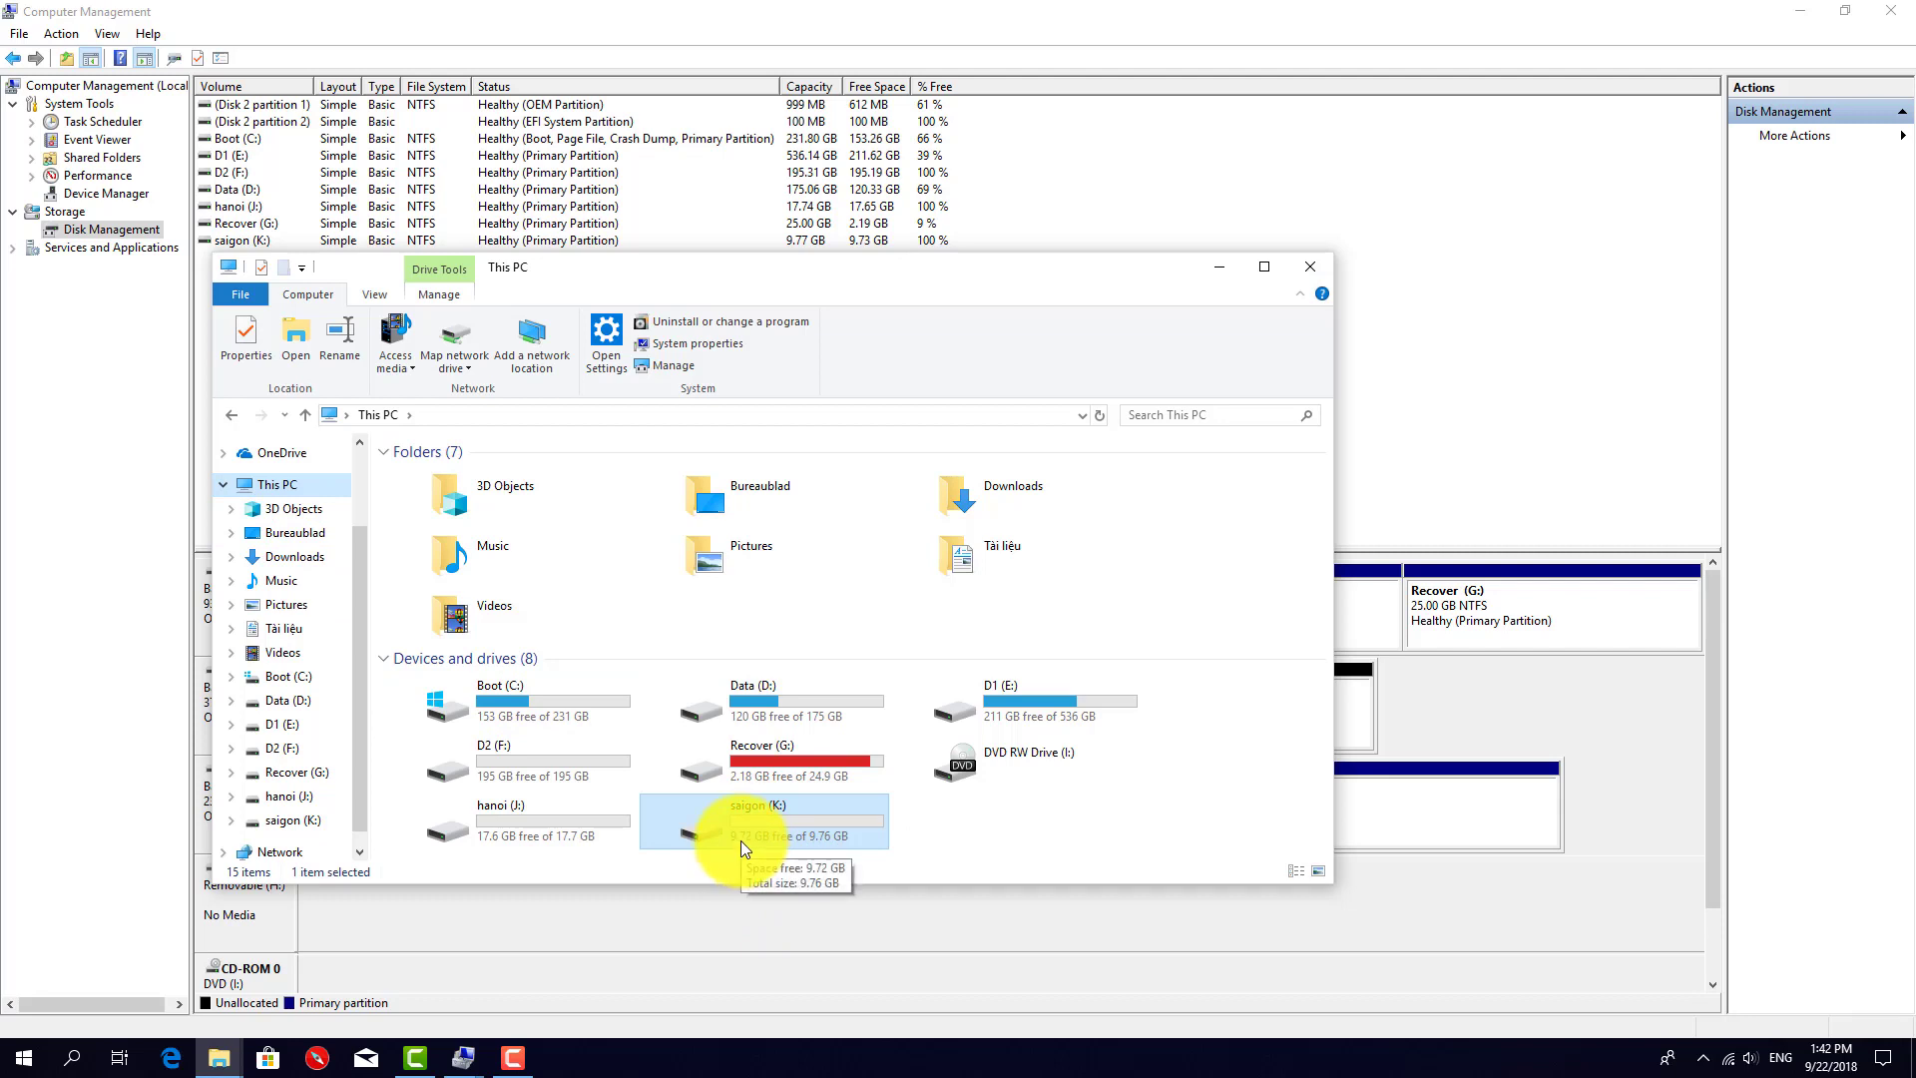
- Create a 9999 MB NTFS simple volume with drive letter L in Disk 1's remaining unallocated space, keeping the default label, and check it in This PC
left_click(1311, 267)
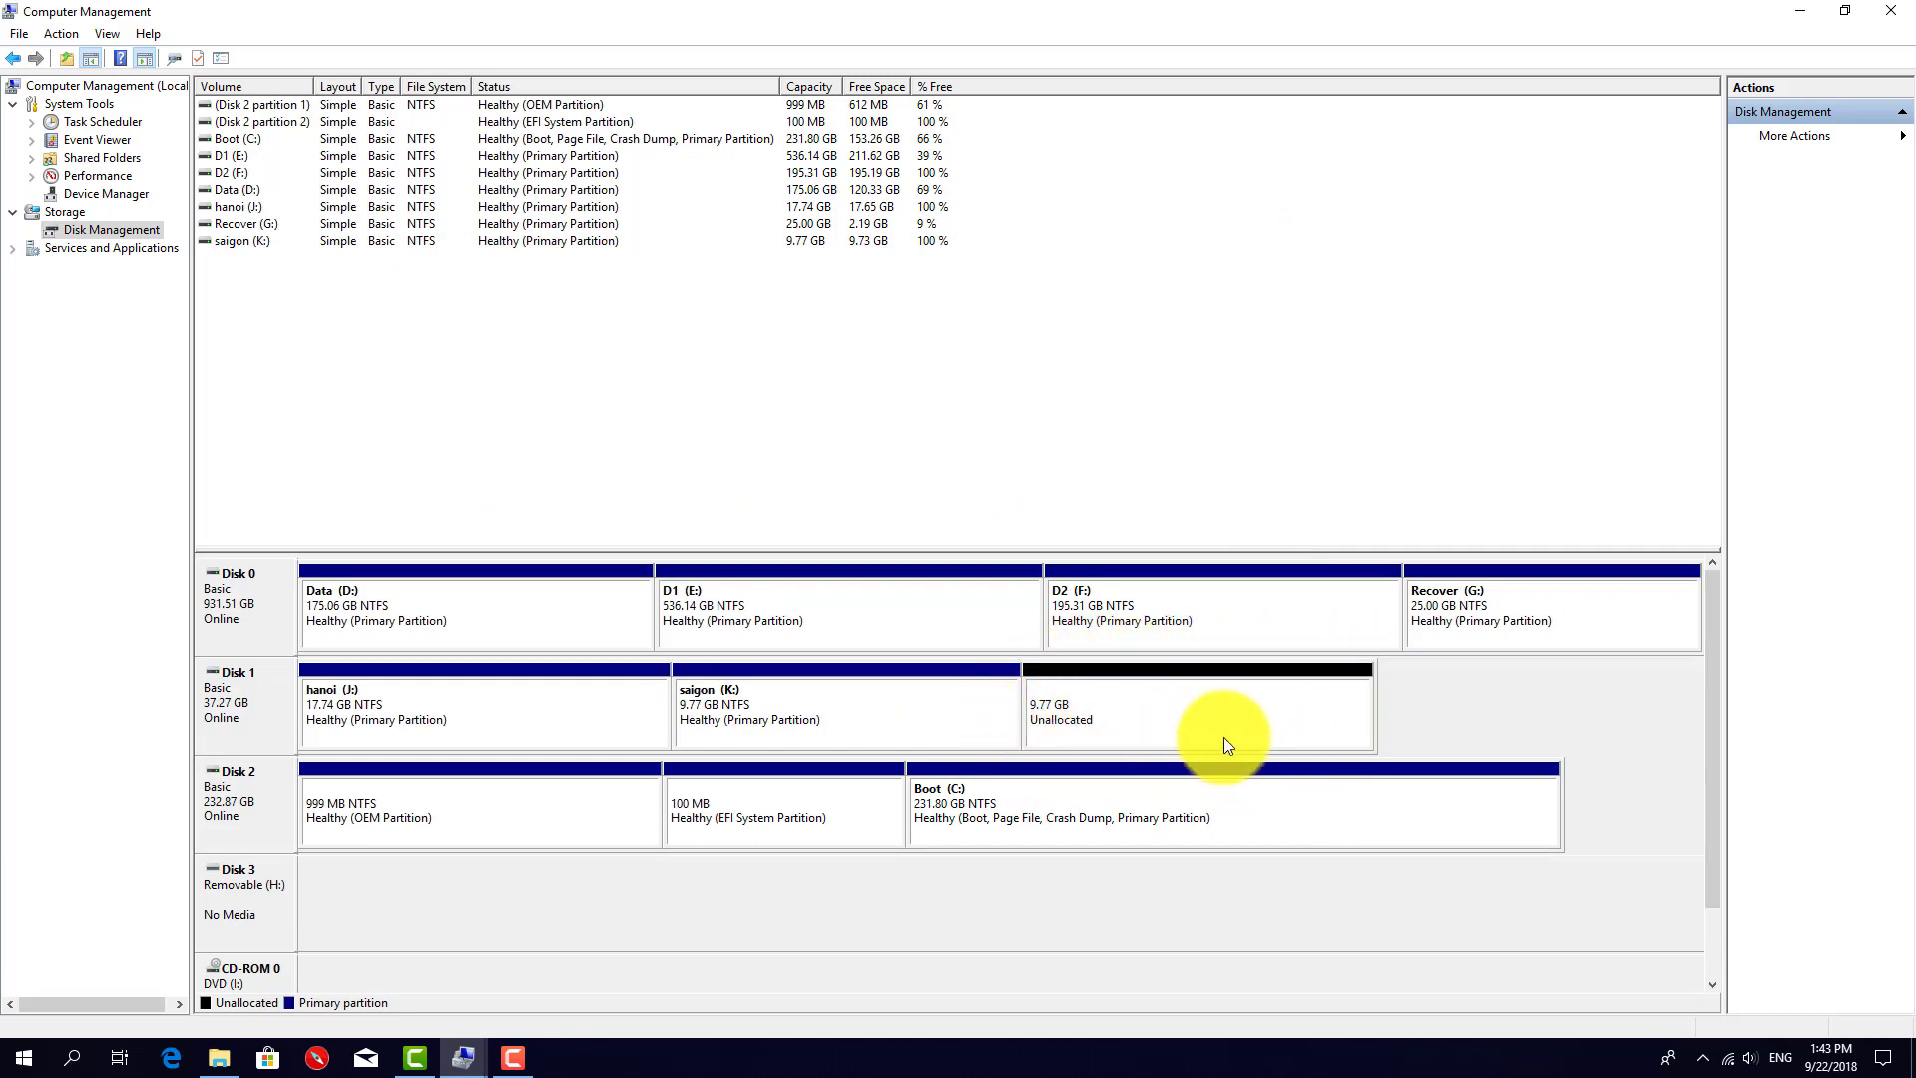
right_click(1152, 701)
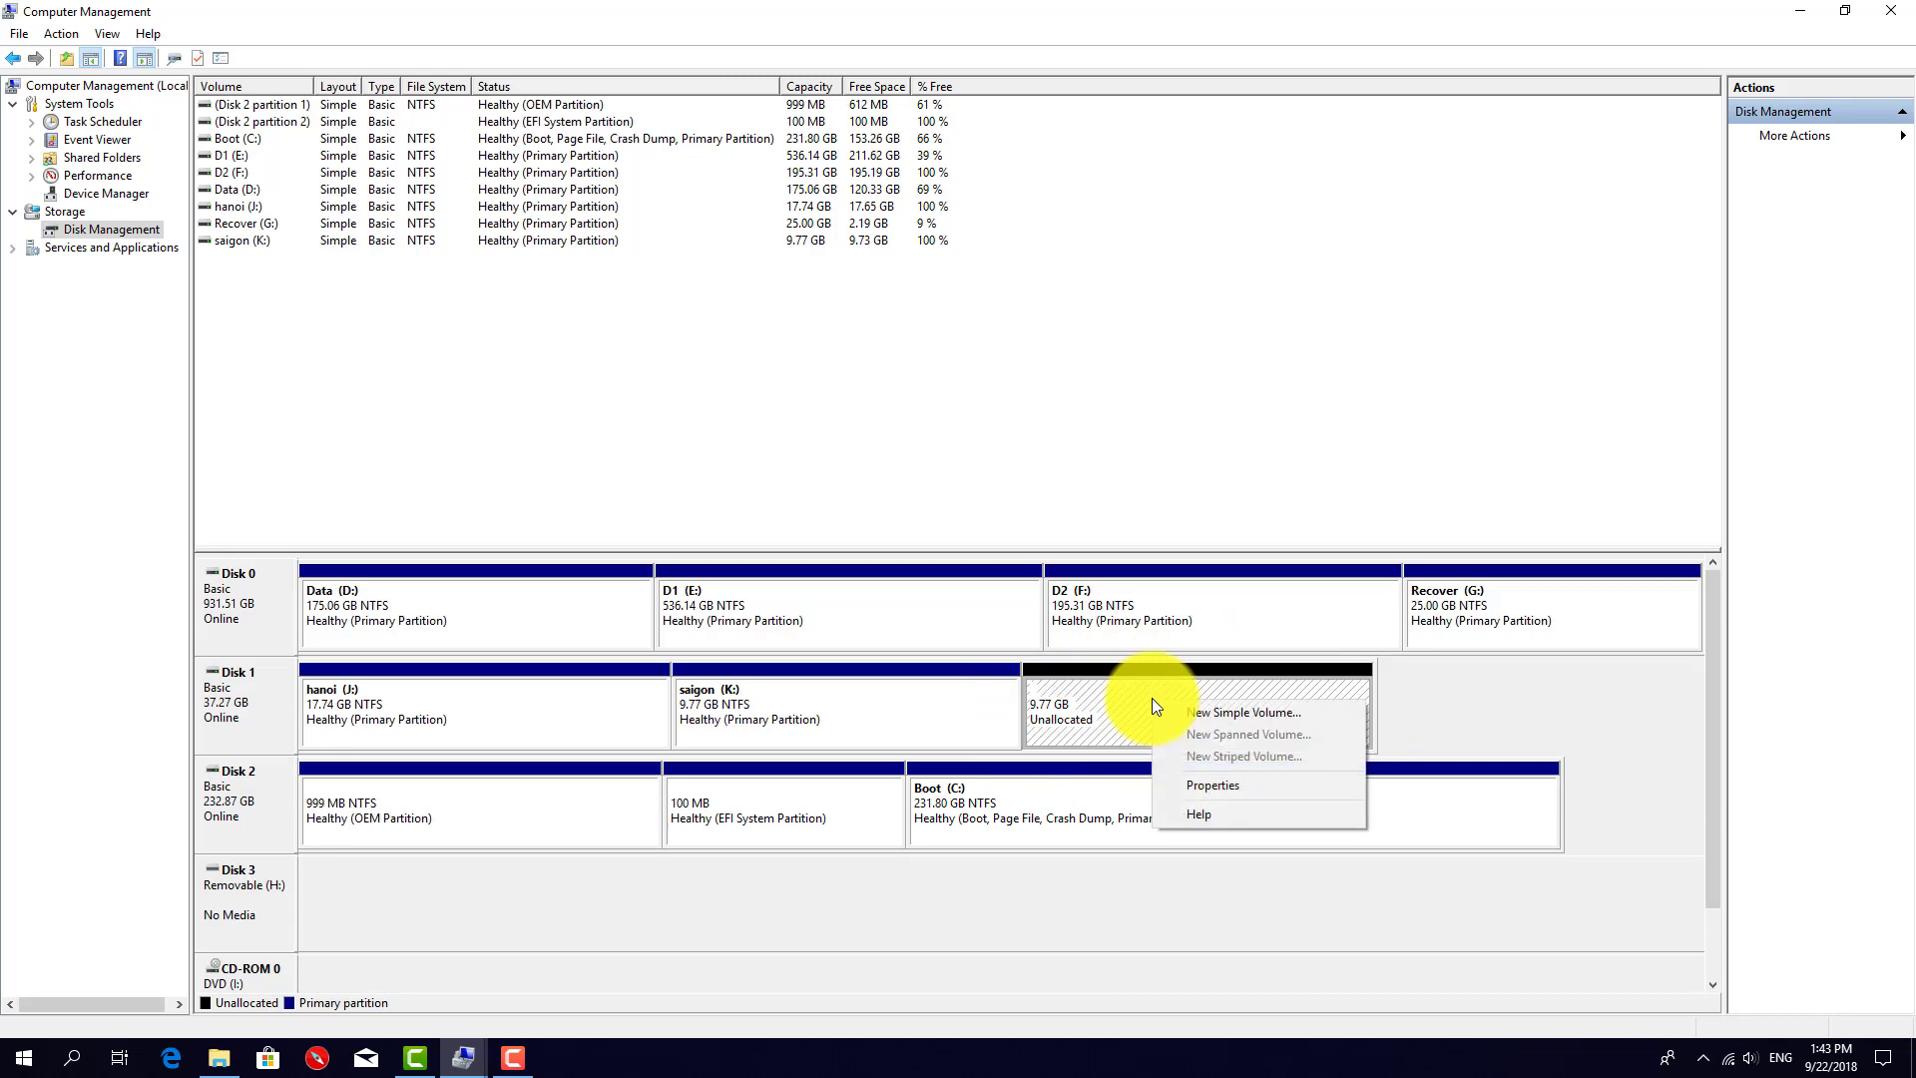
left_click(1254, 712)
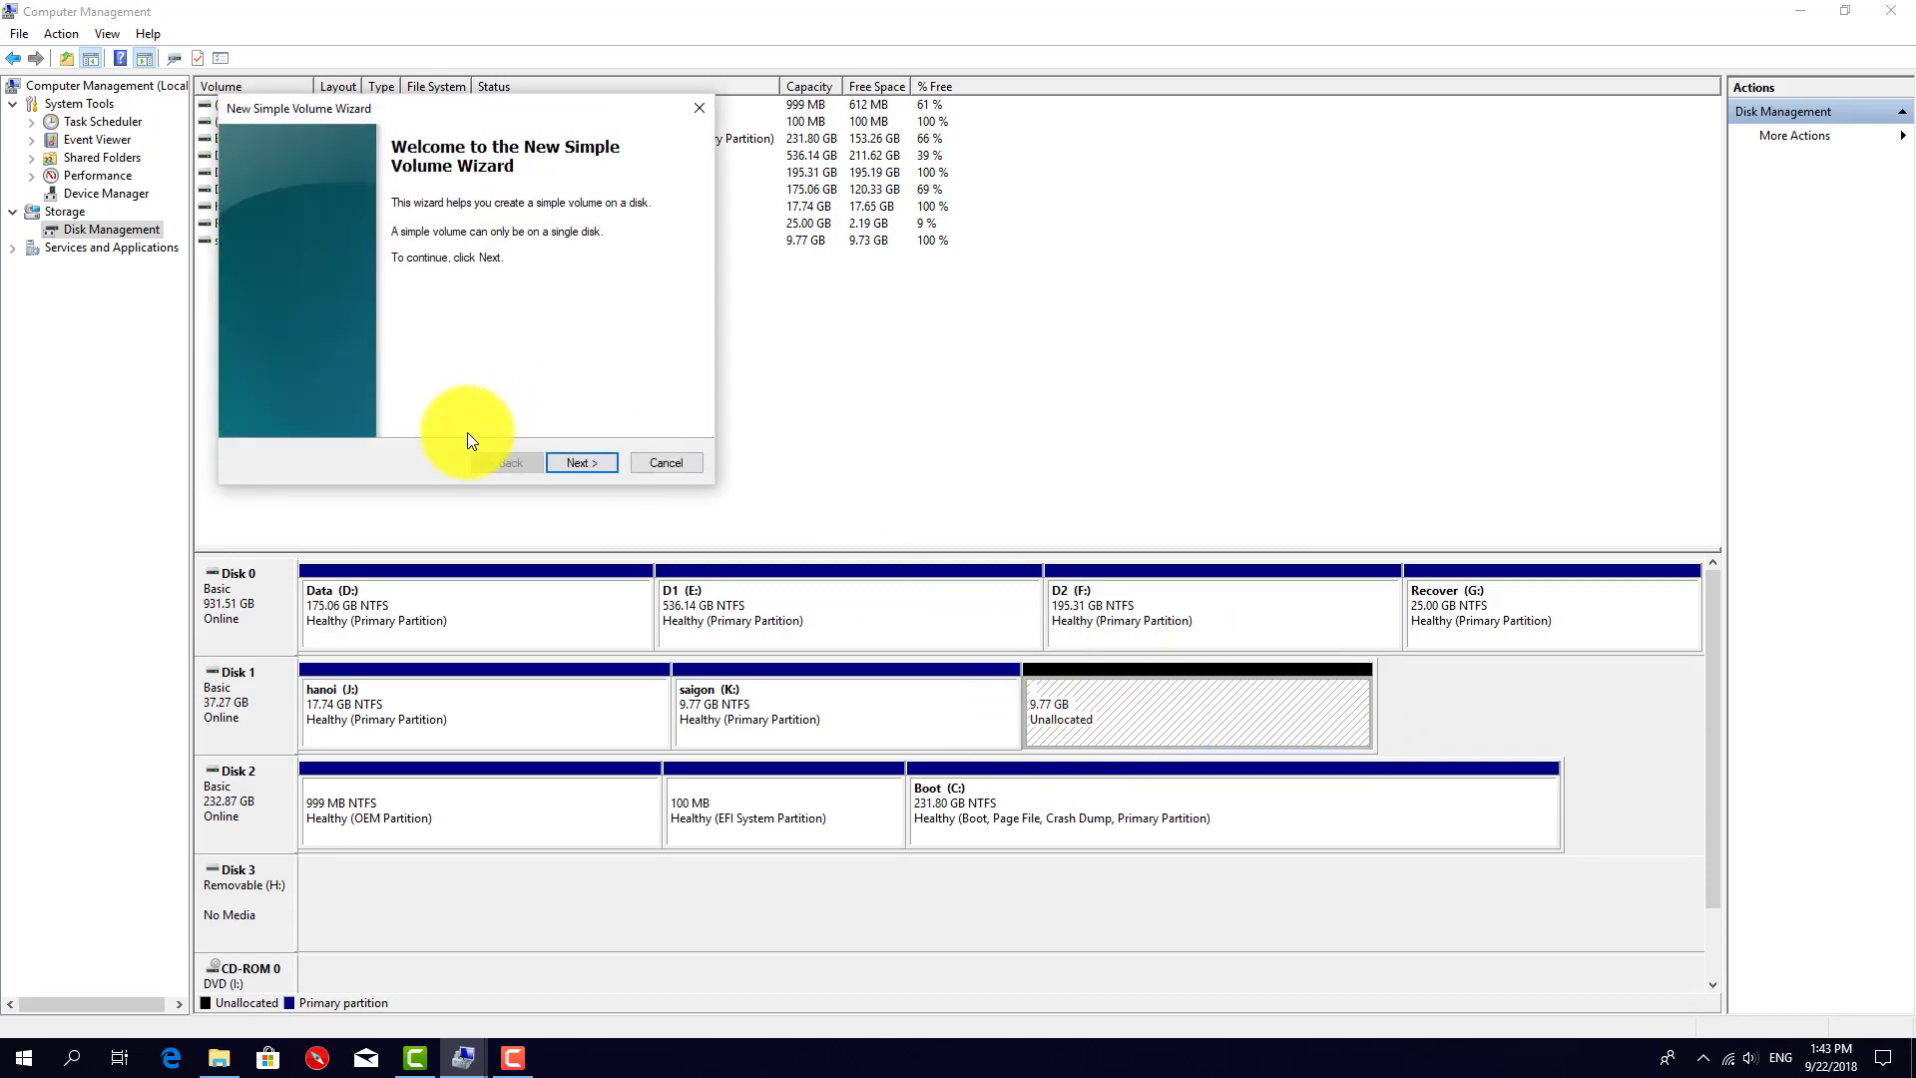
left_click(589, 465)
left_click(589, 465)
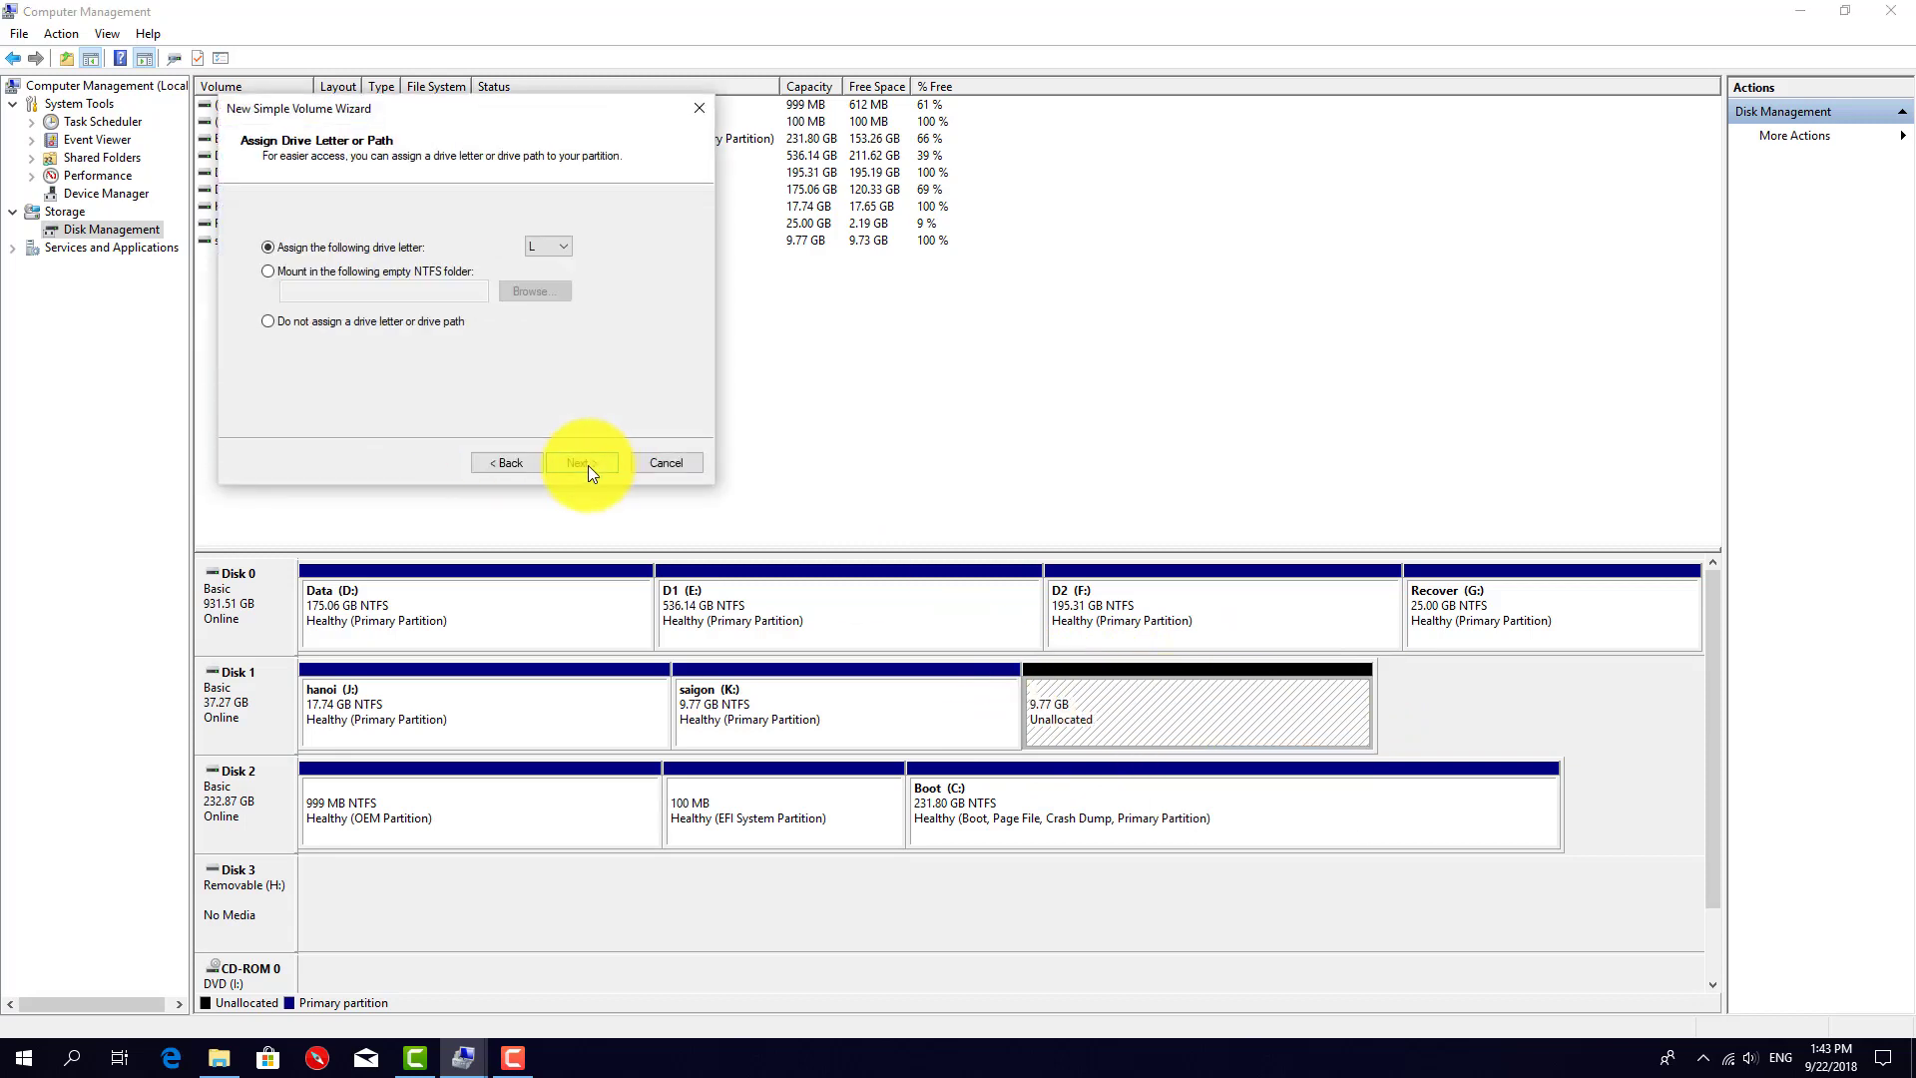
left_click(589, 465)
left_click(588, 465)
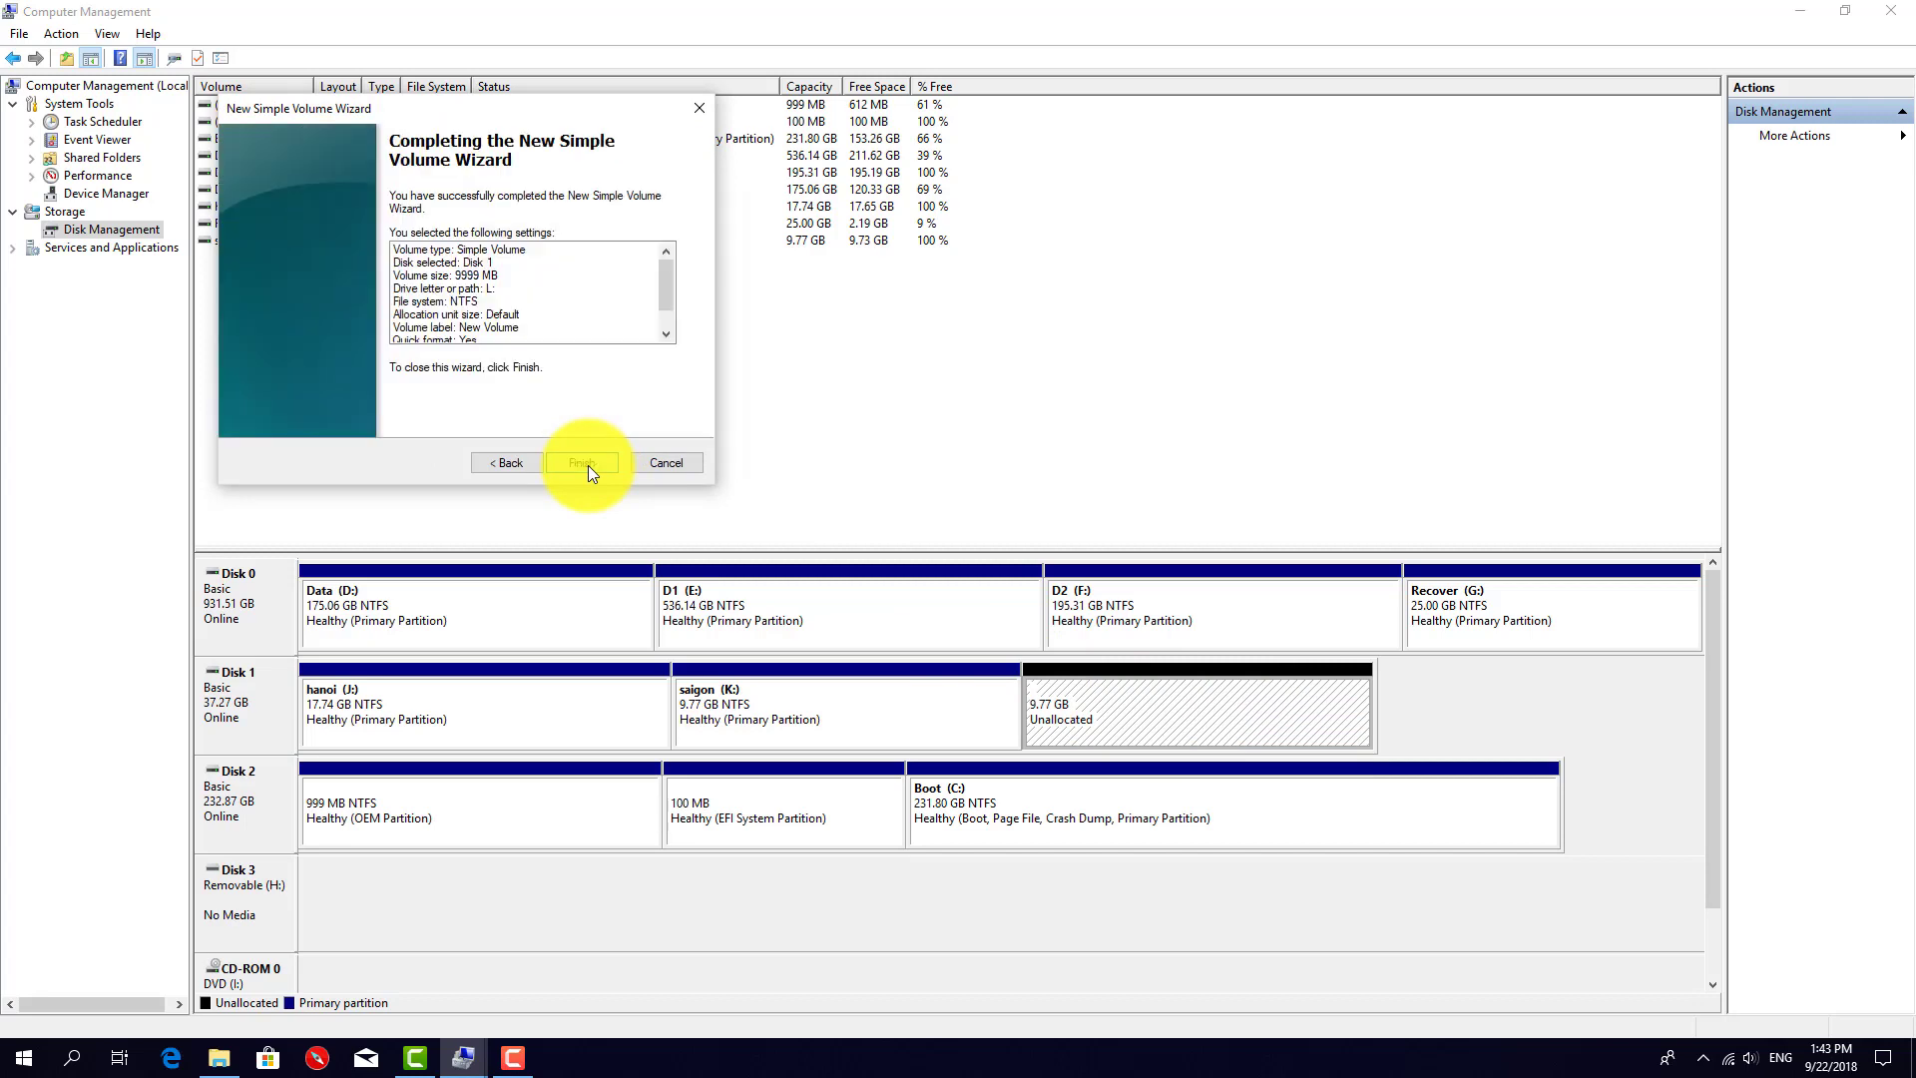
left_click(589, 465)
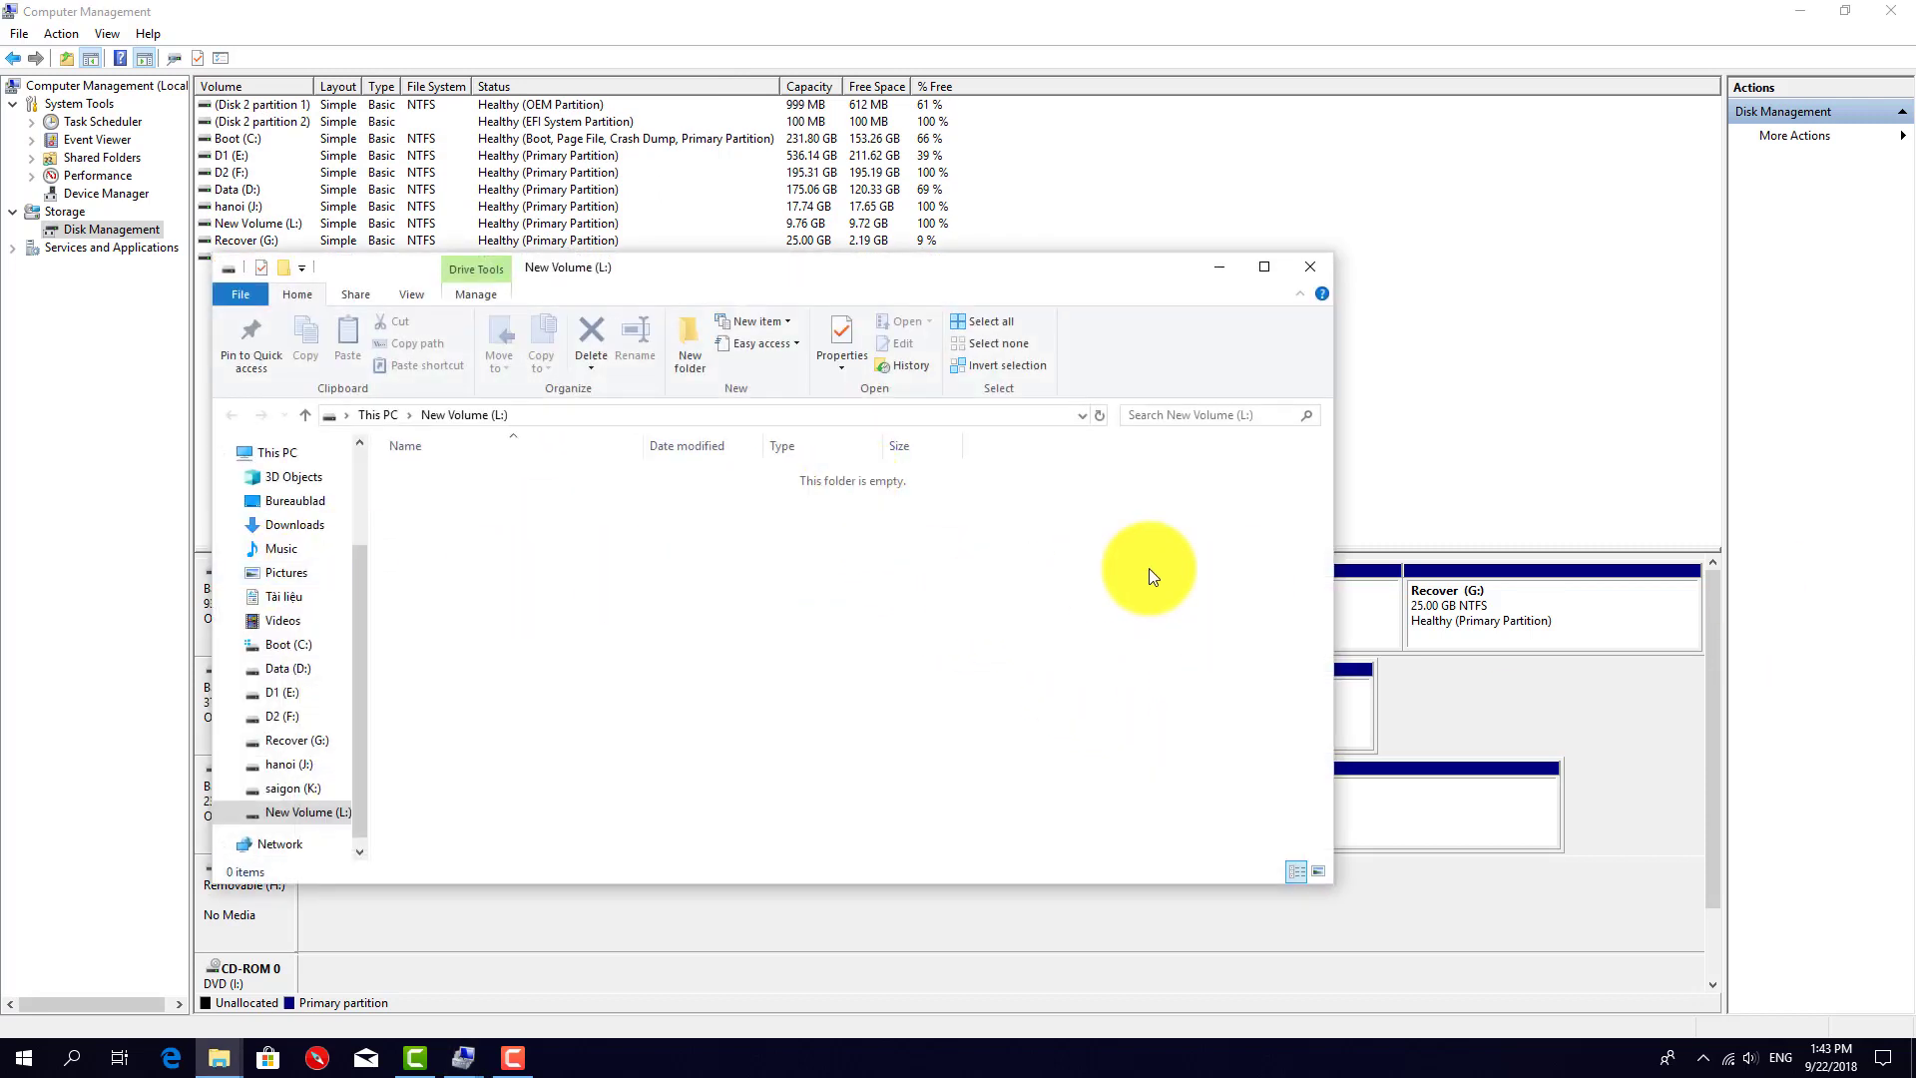
left_click(290, 453)
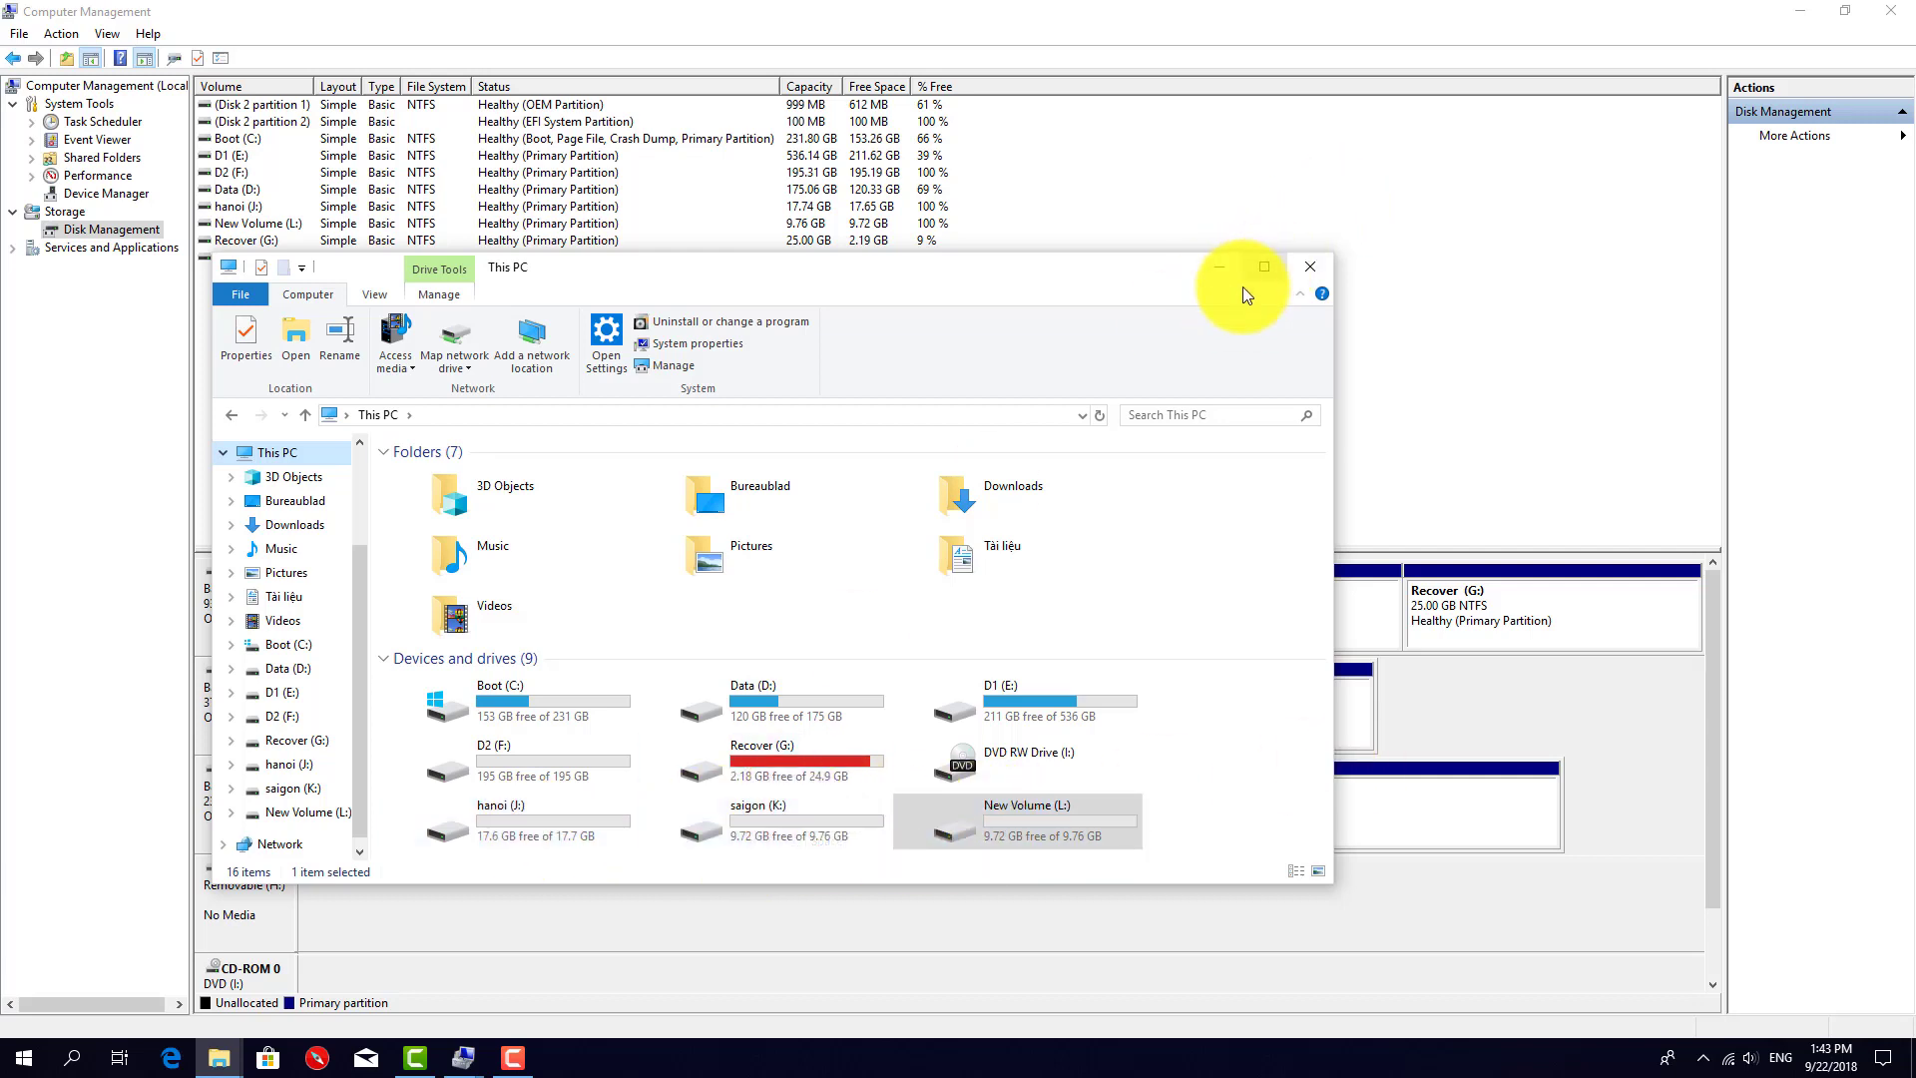
left_click(1226, 264)
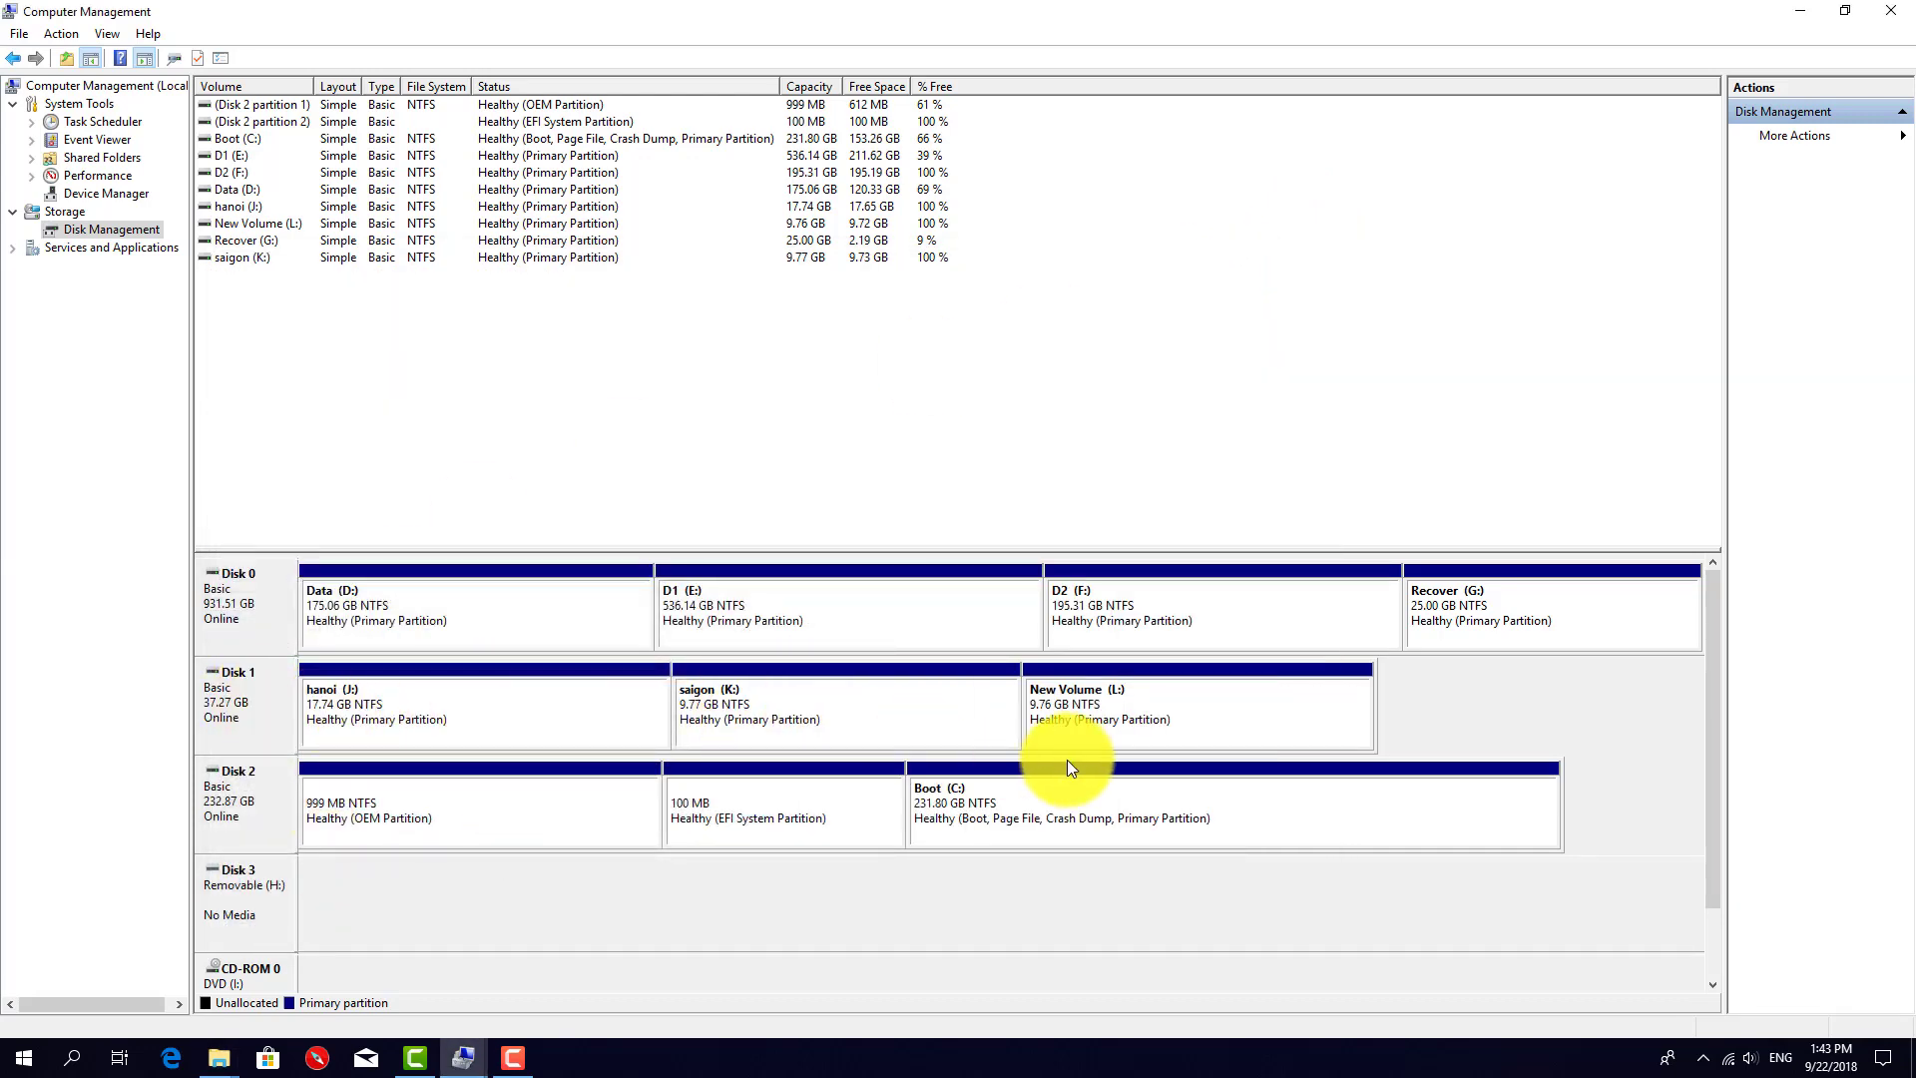
- Delete the saigon (K:) and New Volume (L:) volumes from Disk 1
right_click(854, 710)
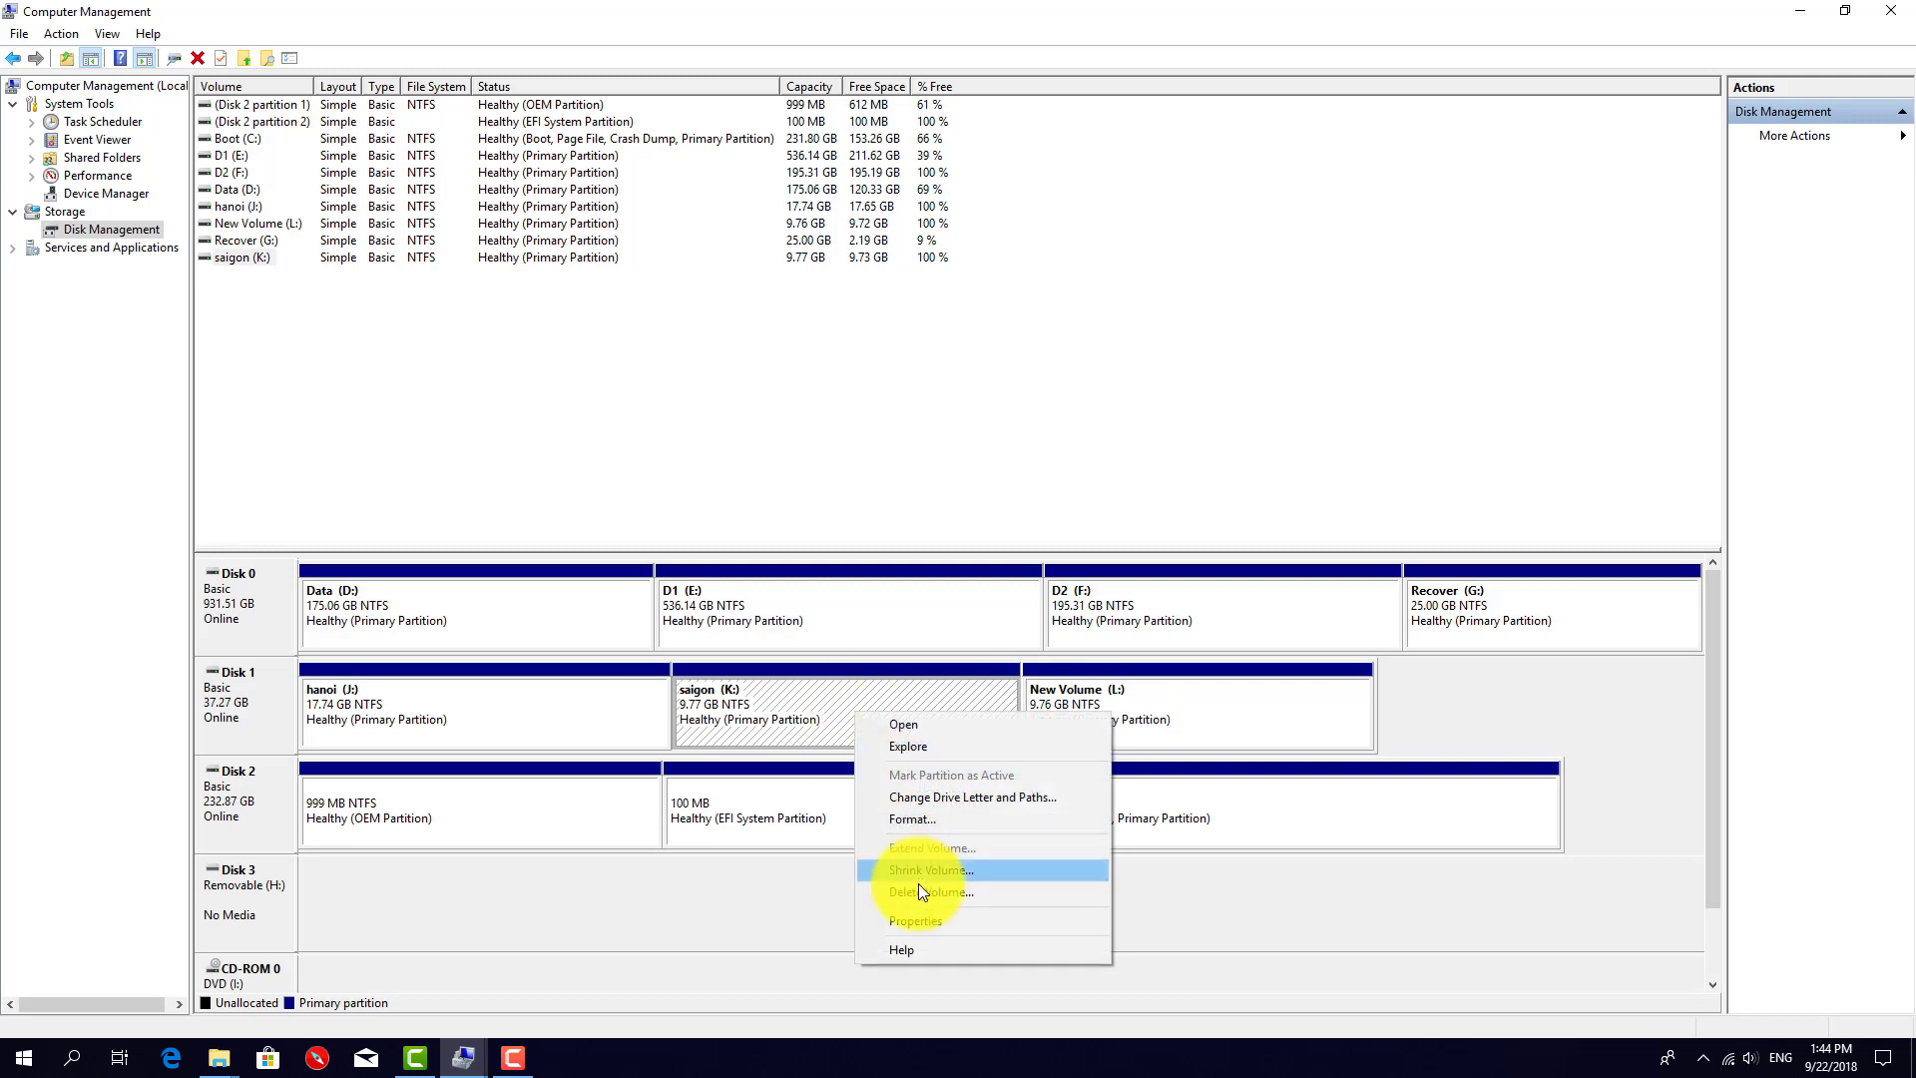
left_click(919, 896)
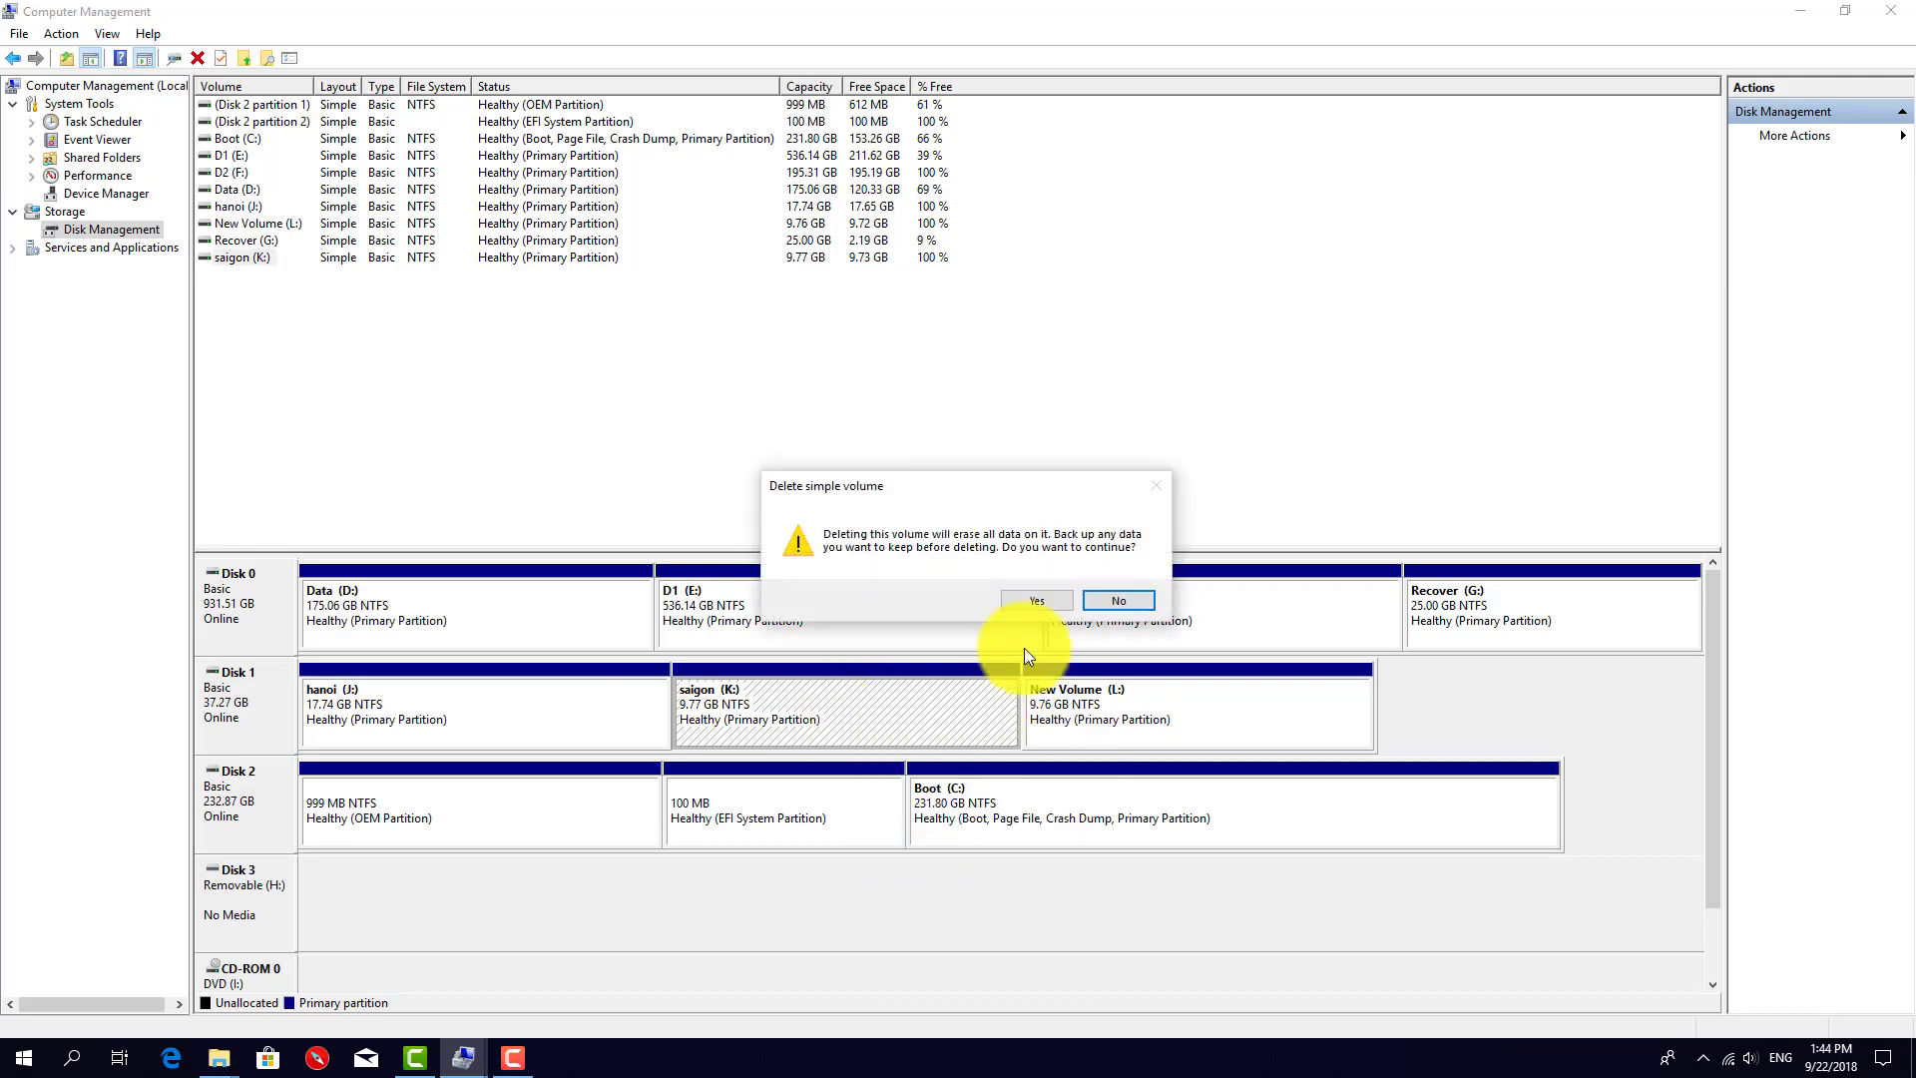
left_click(1038, 599)
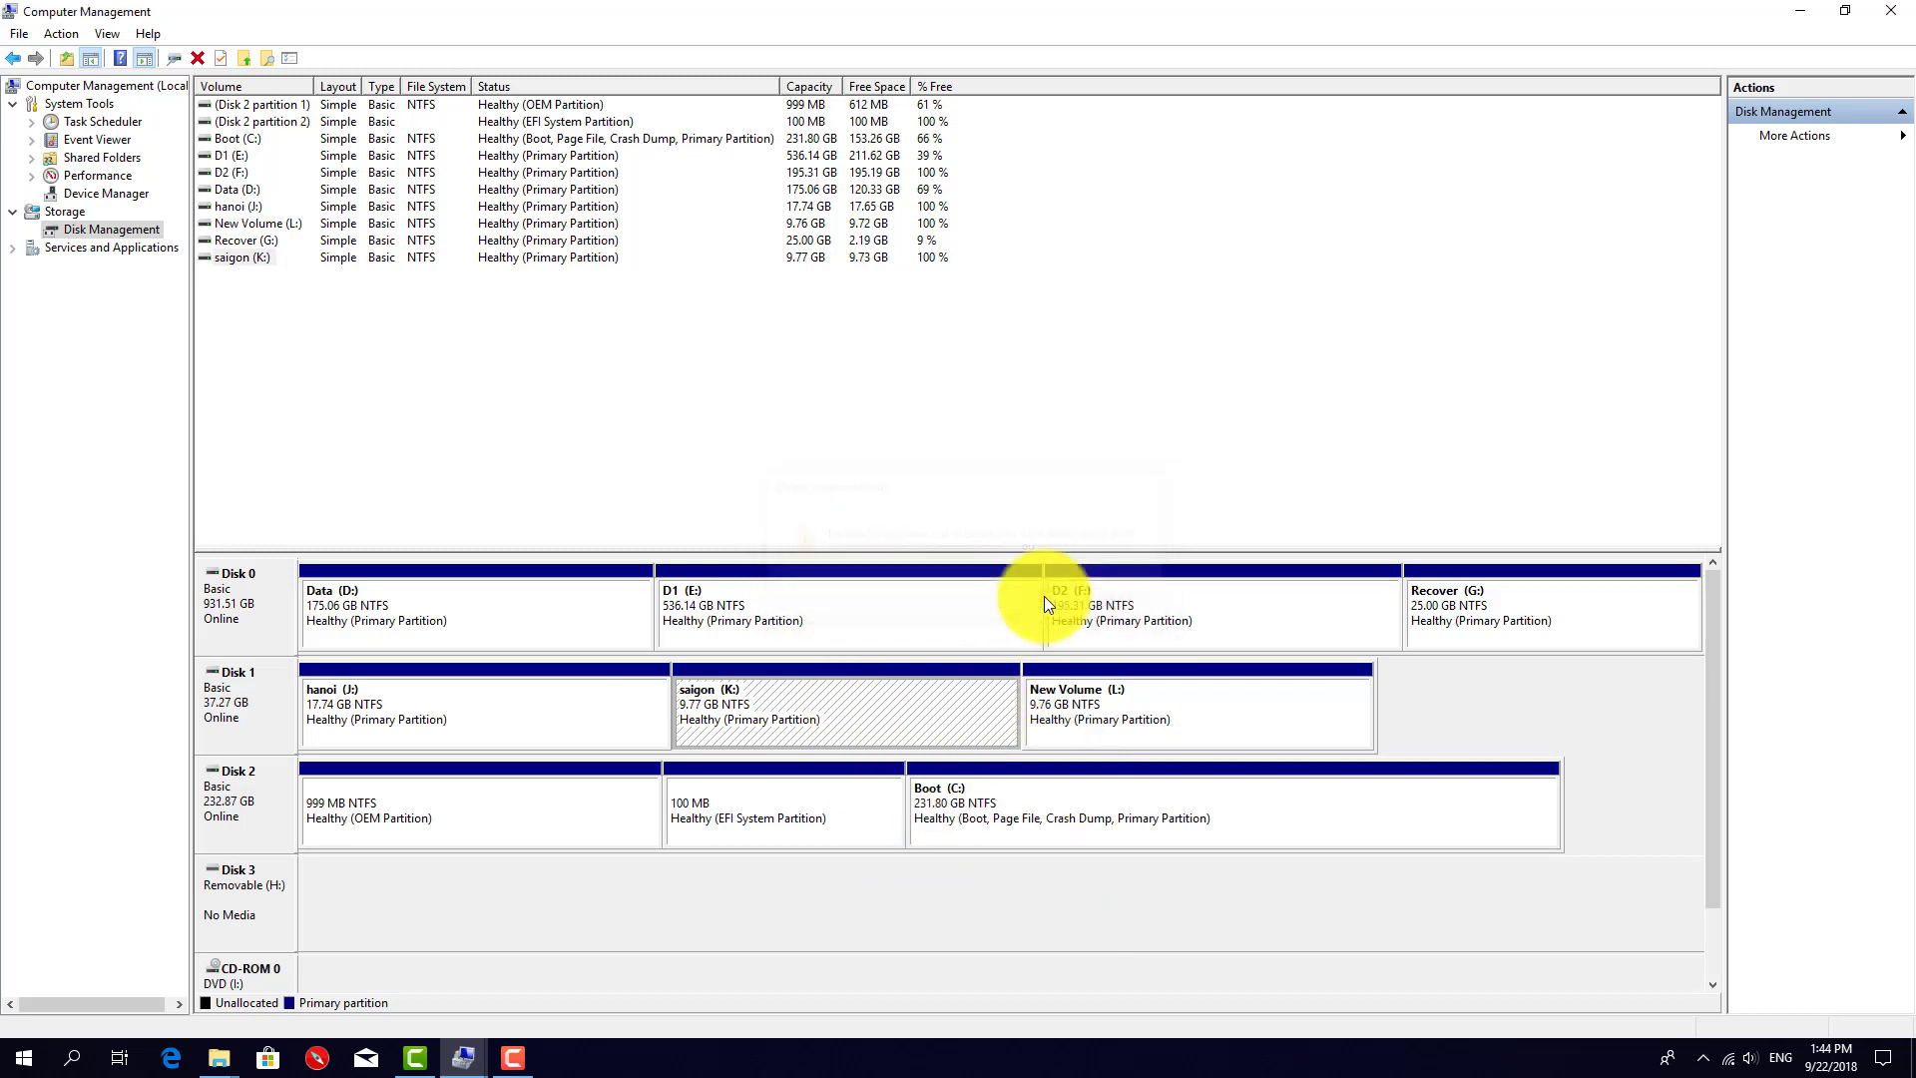
right_click(1094, 722)
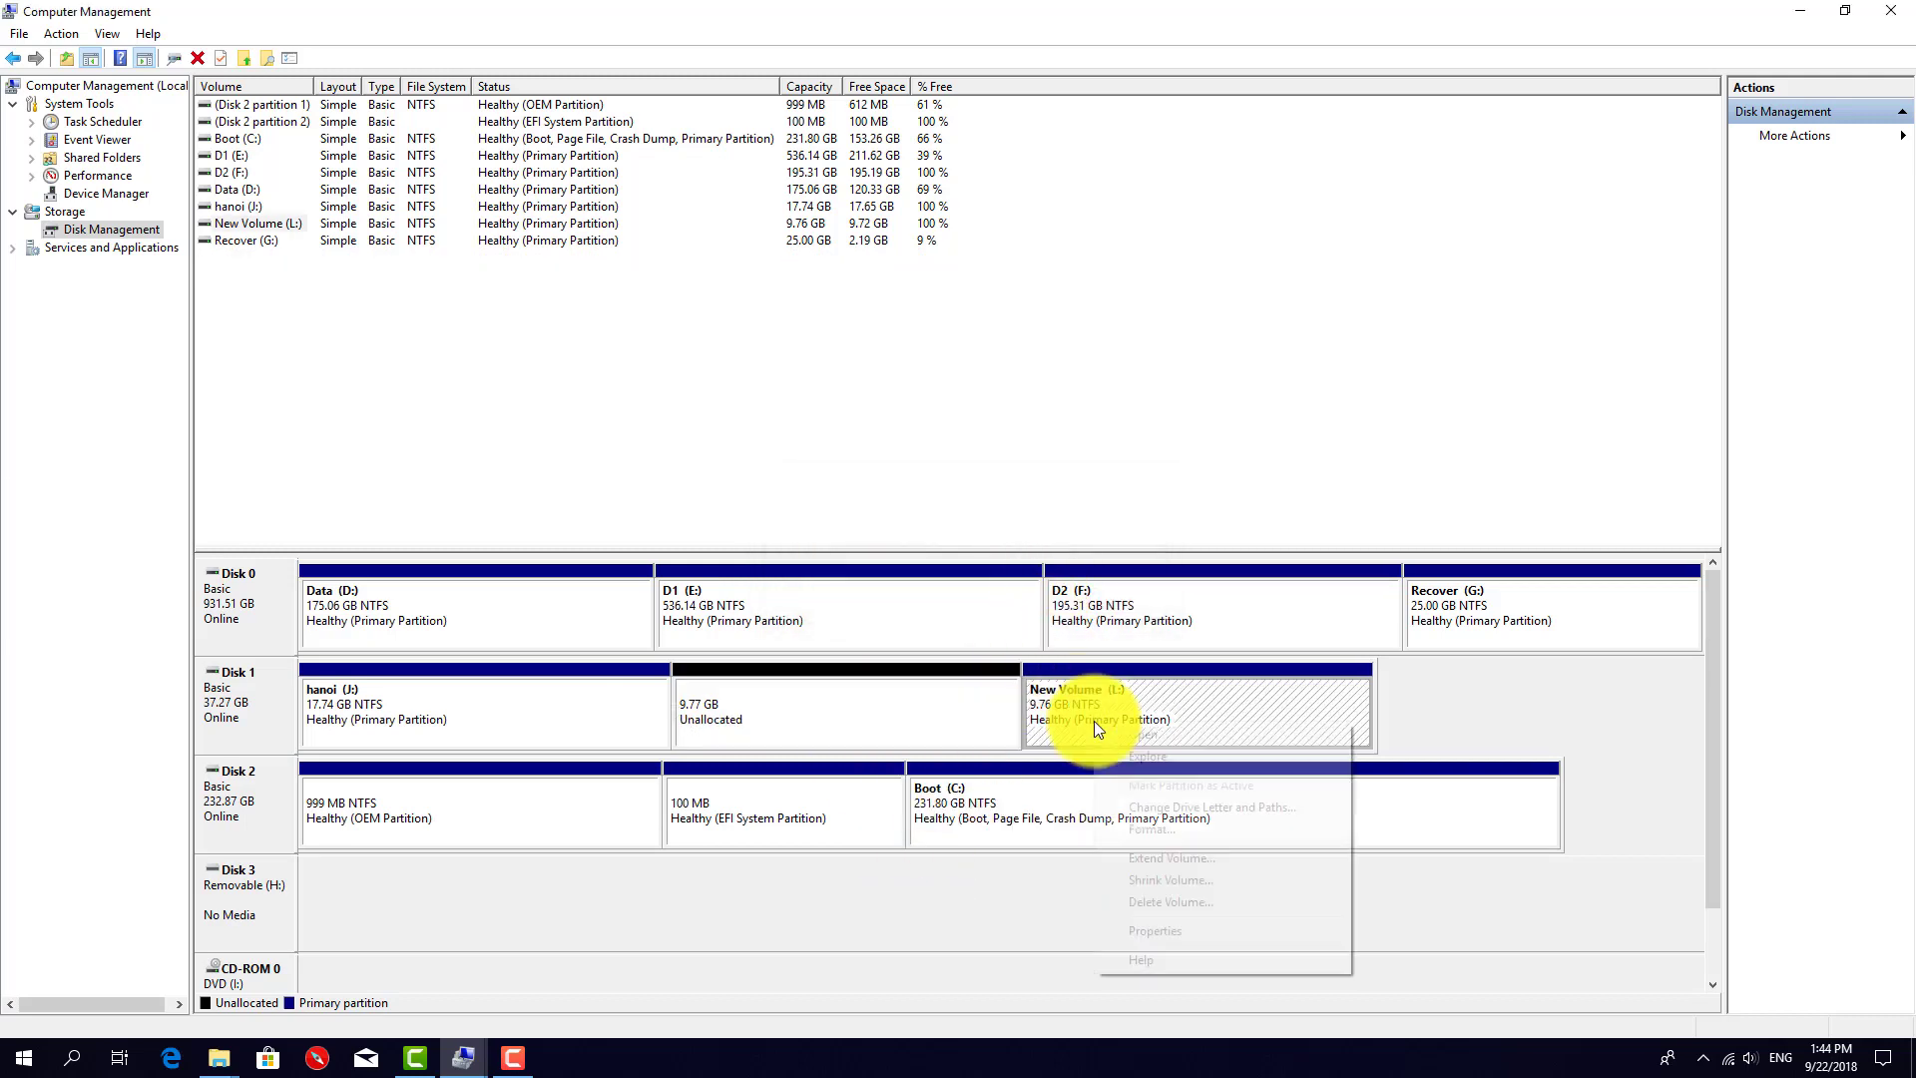
left_click(1160, 904)
left_click(1038, 600)
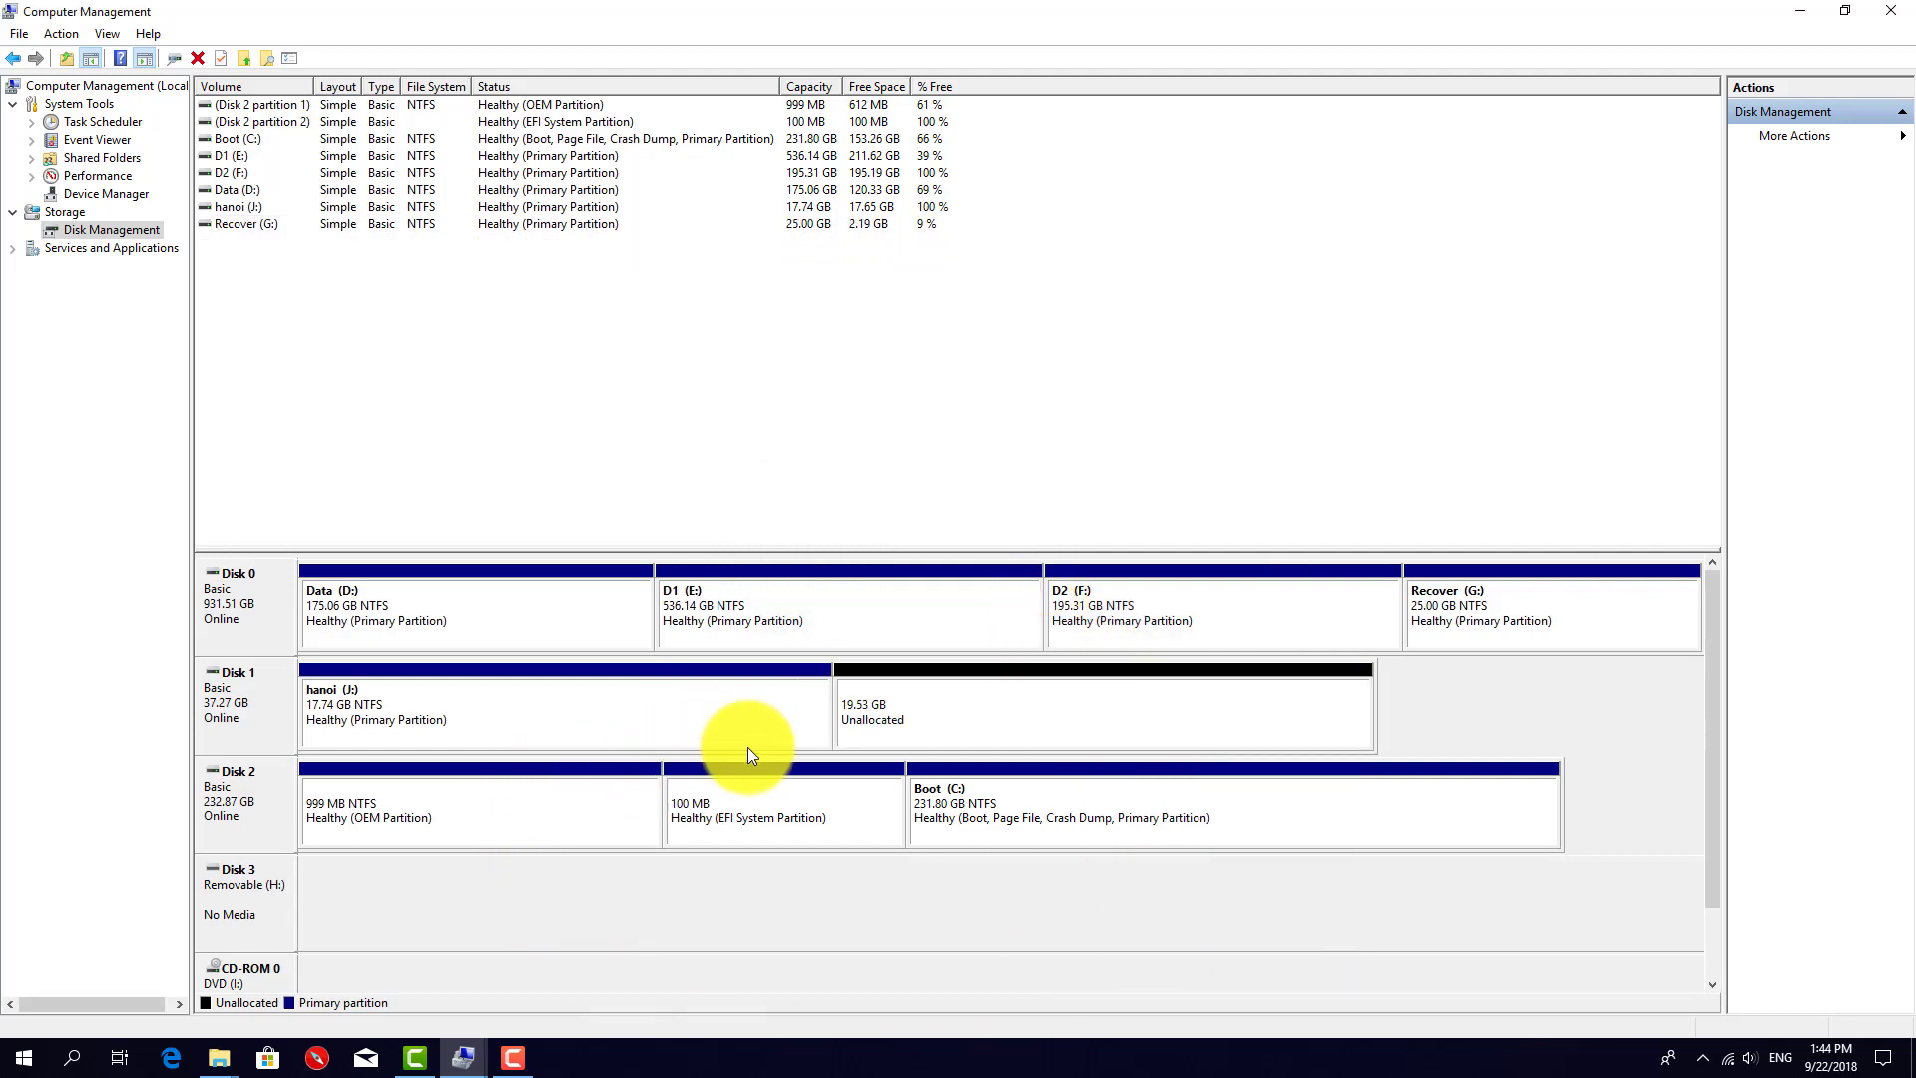
- Extend the hanoi (J:) volume with all 19999 MB of unallocated space on Disk 1
right_click(682, 721)
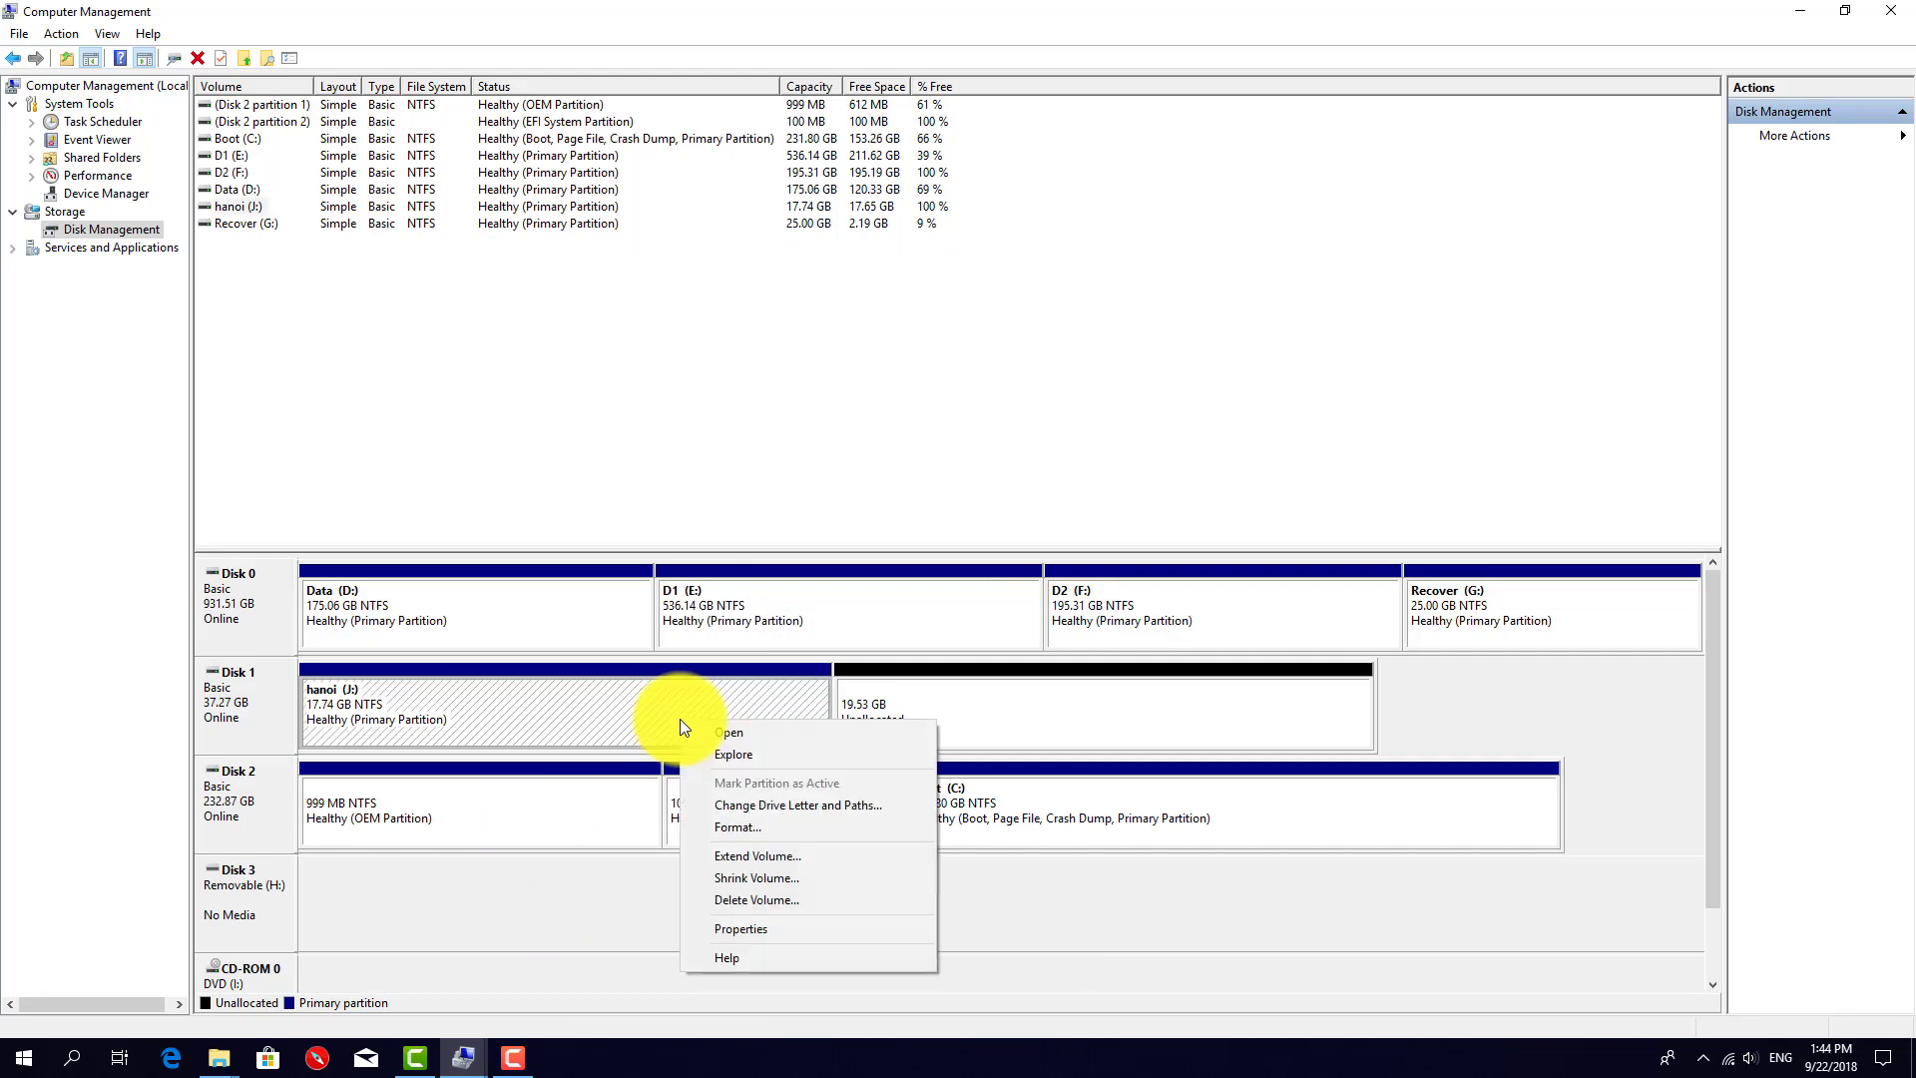
left_click(769, 858)
left_click(582, 478)
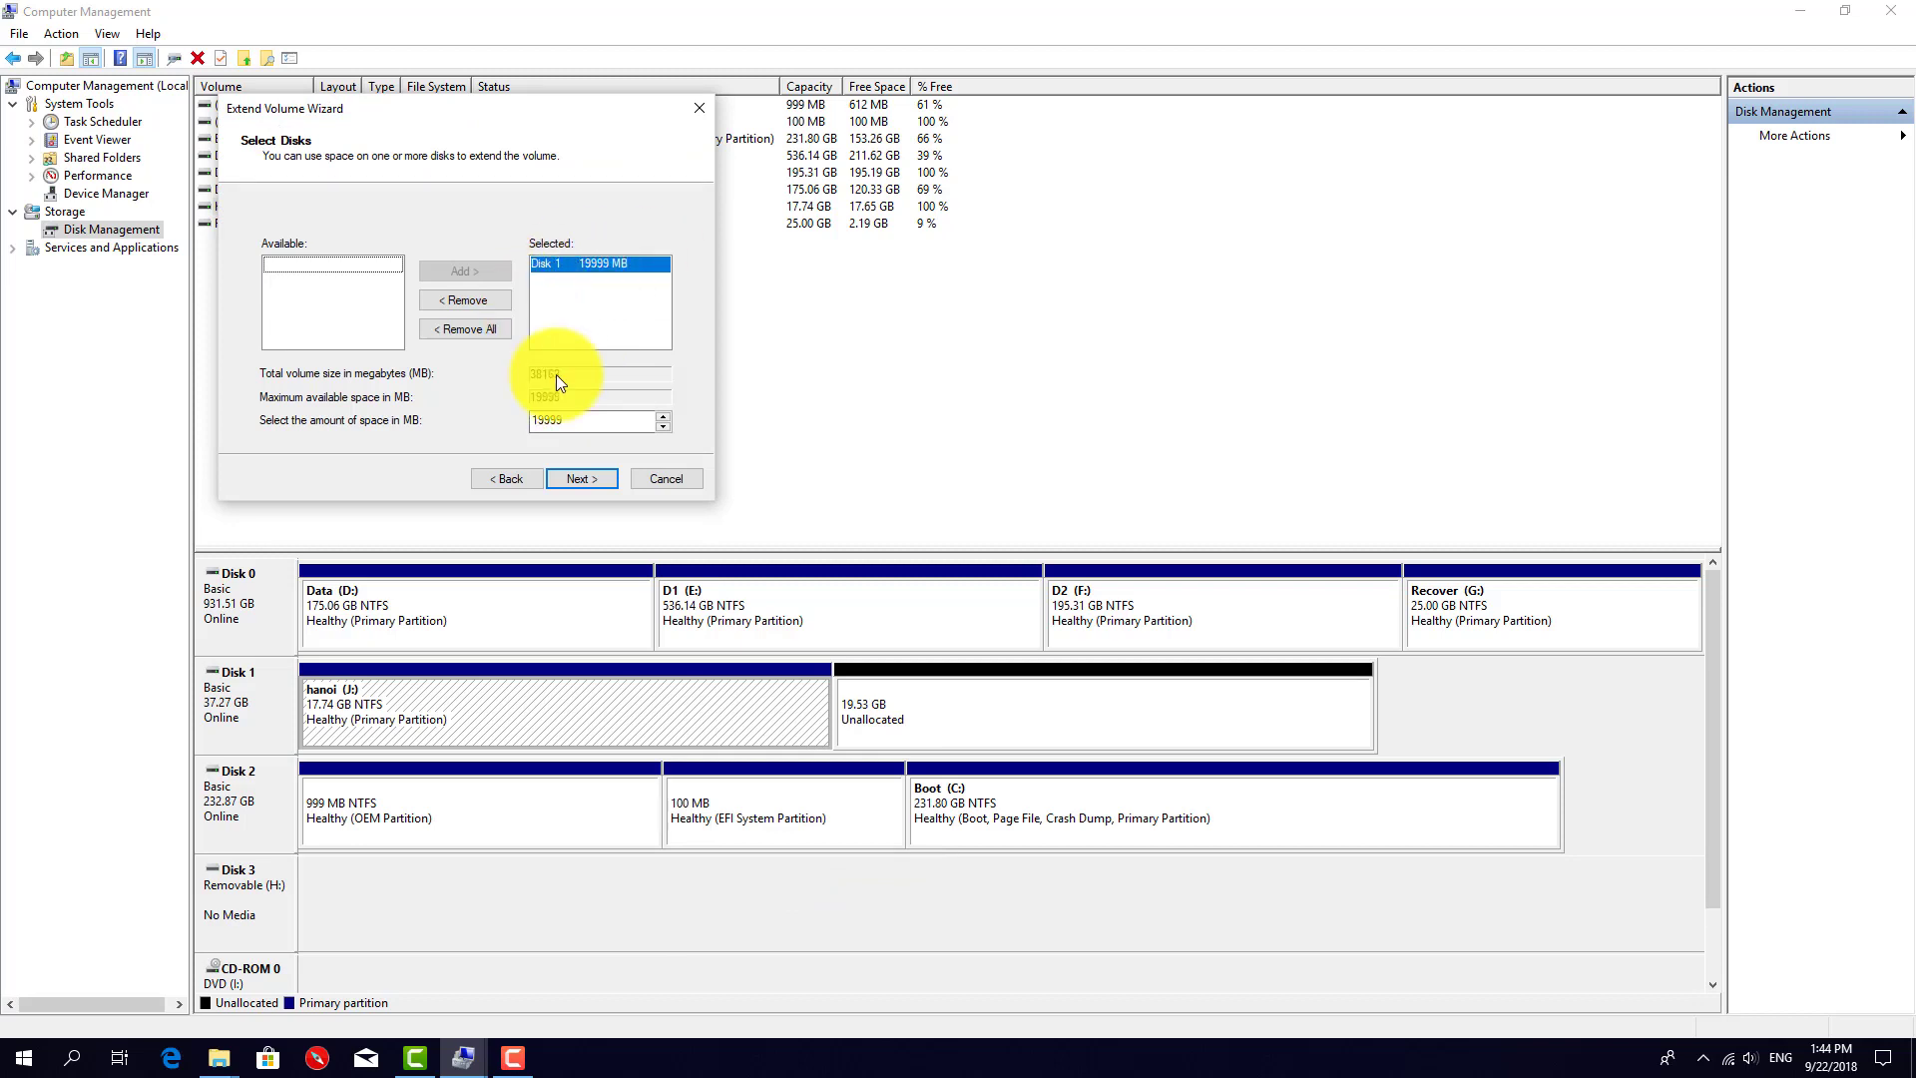
left_click(583, 480)
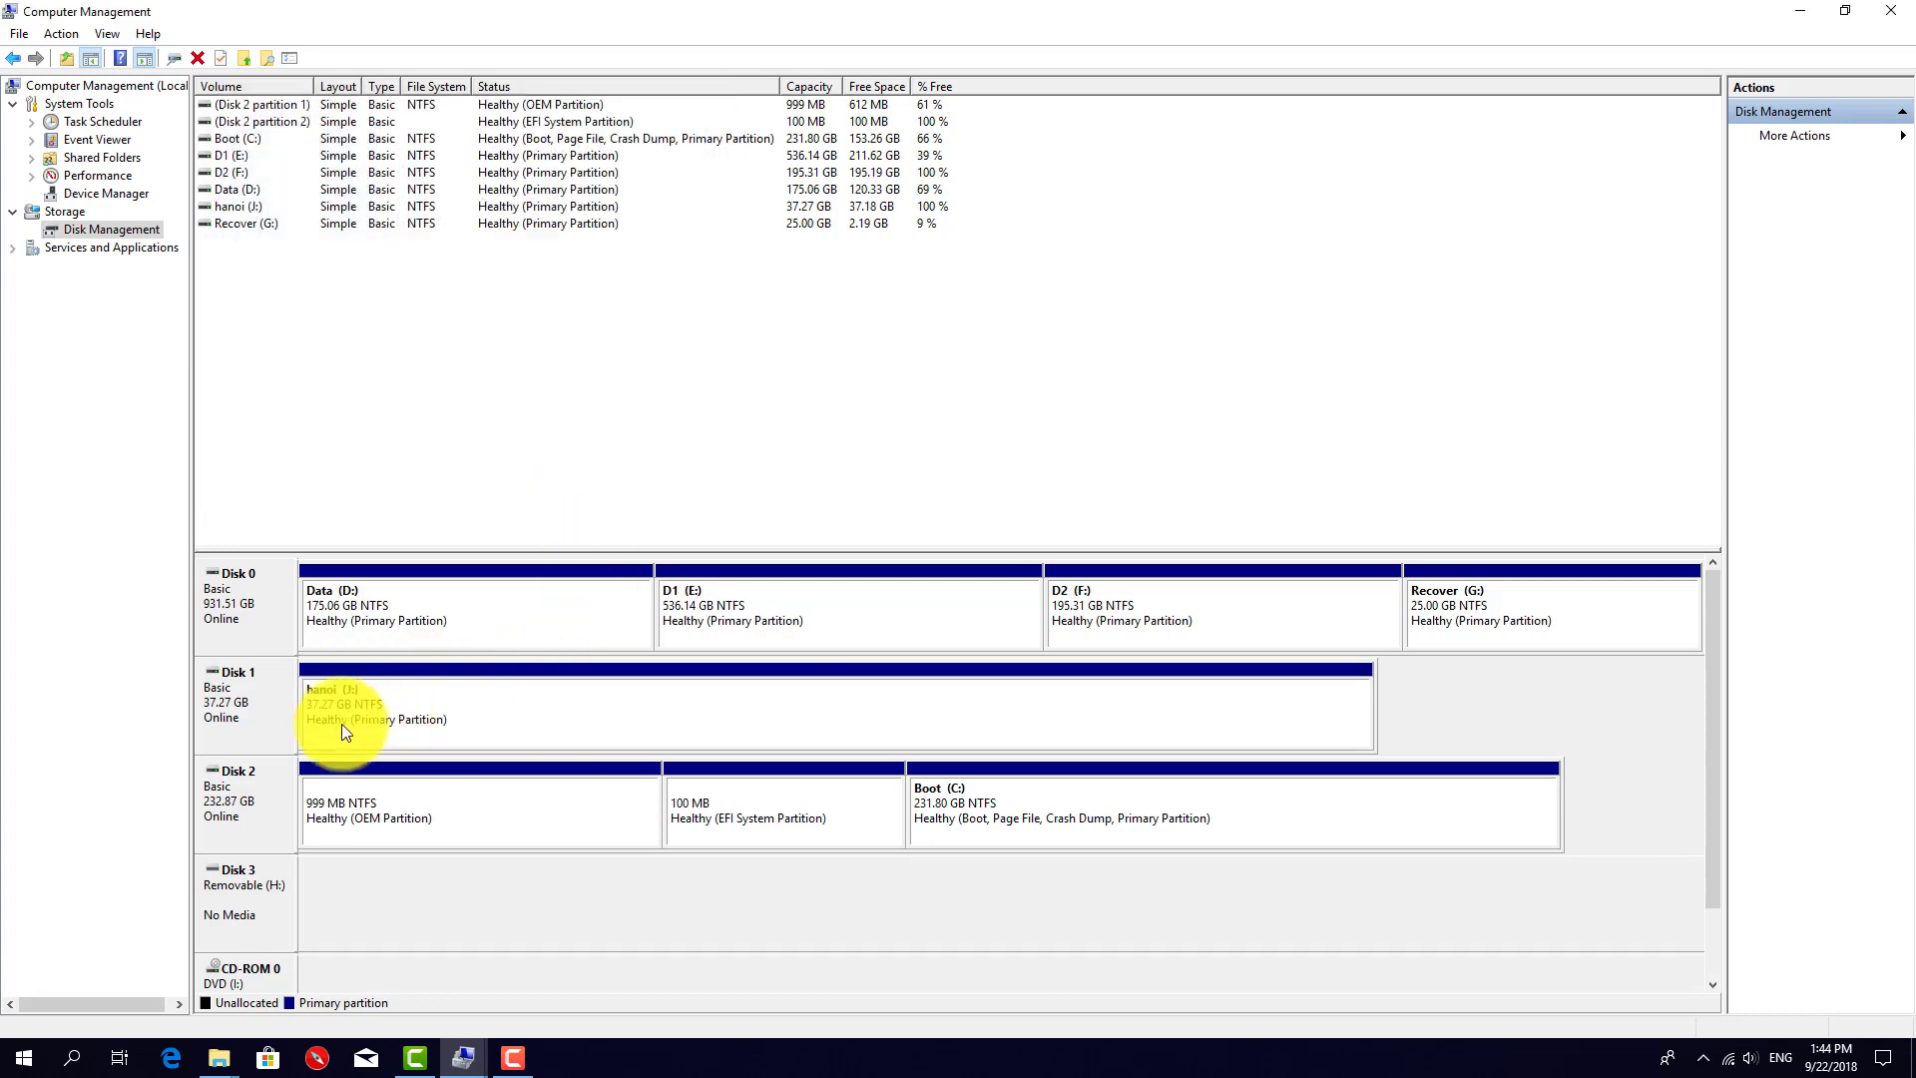
left_click(1800, 9)
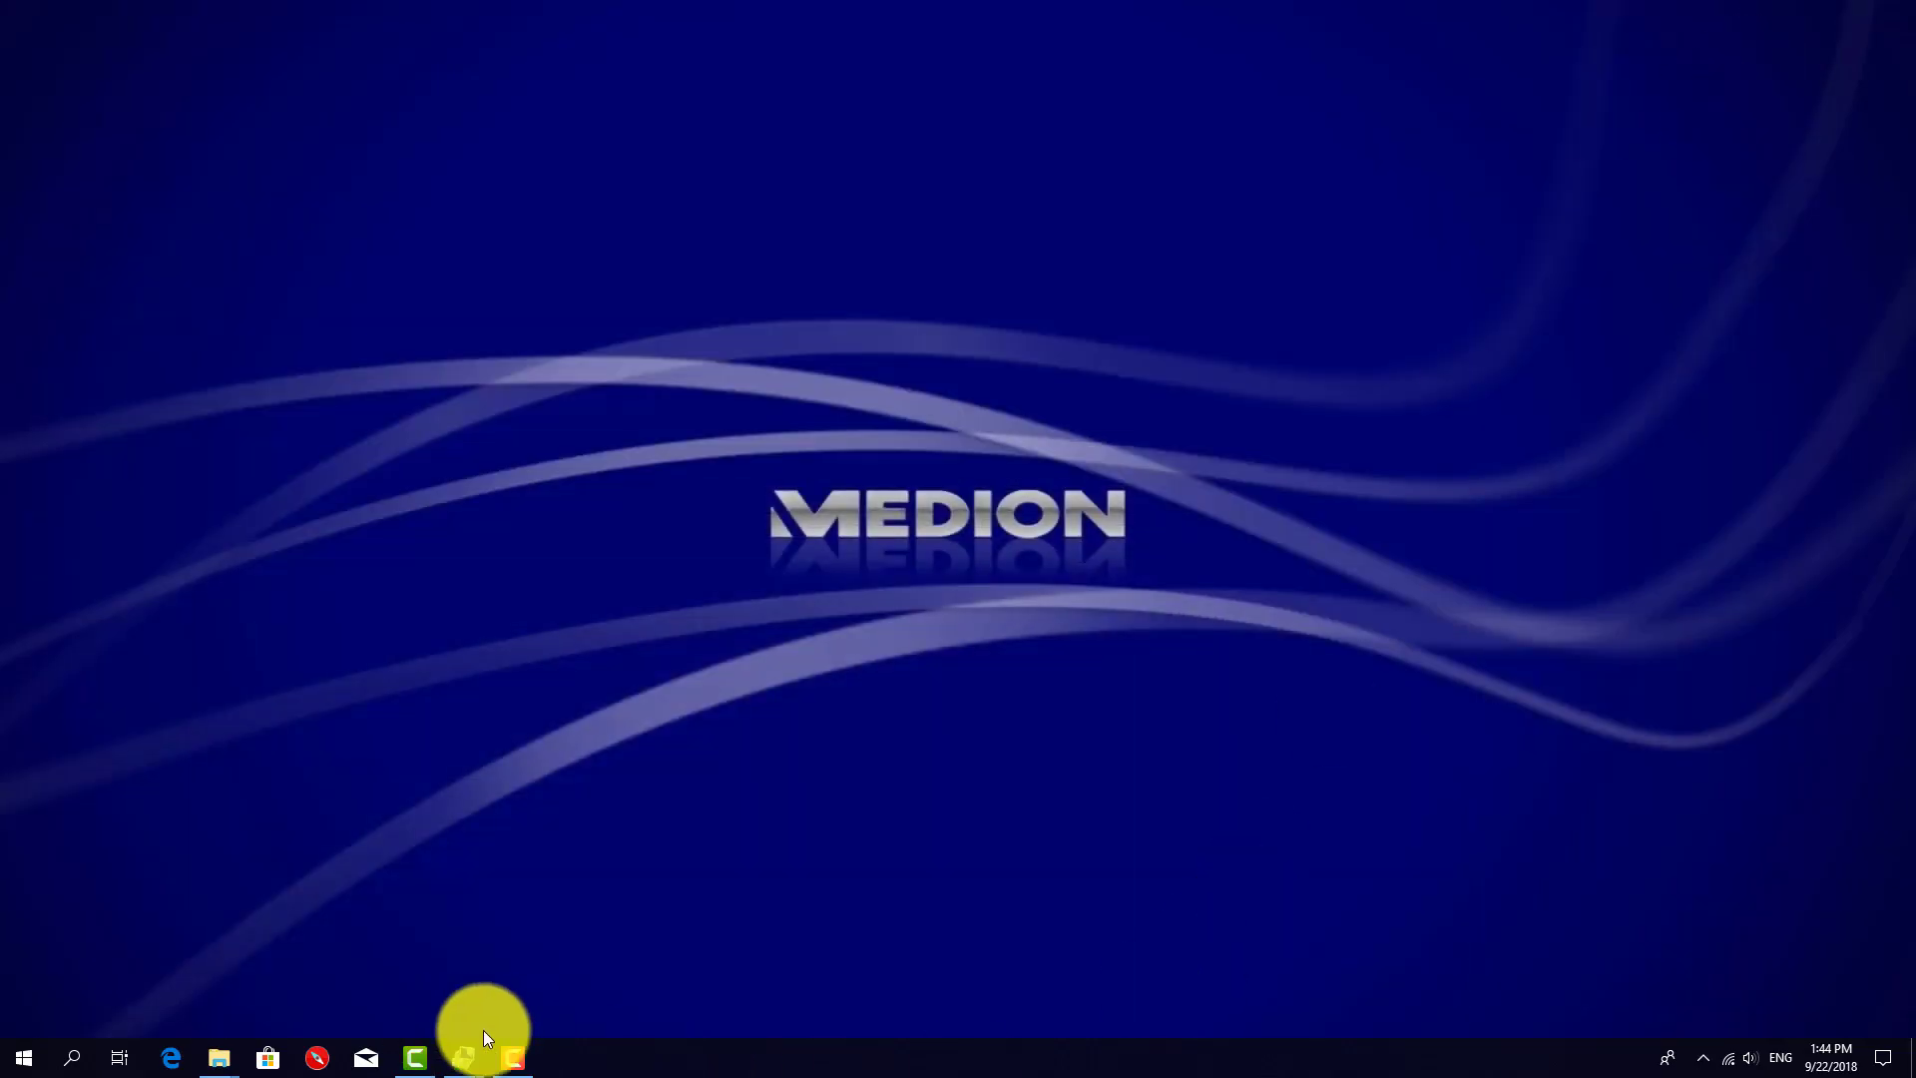
left_click(521, 1056)
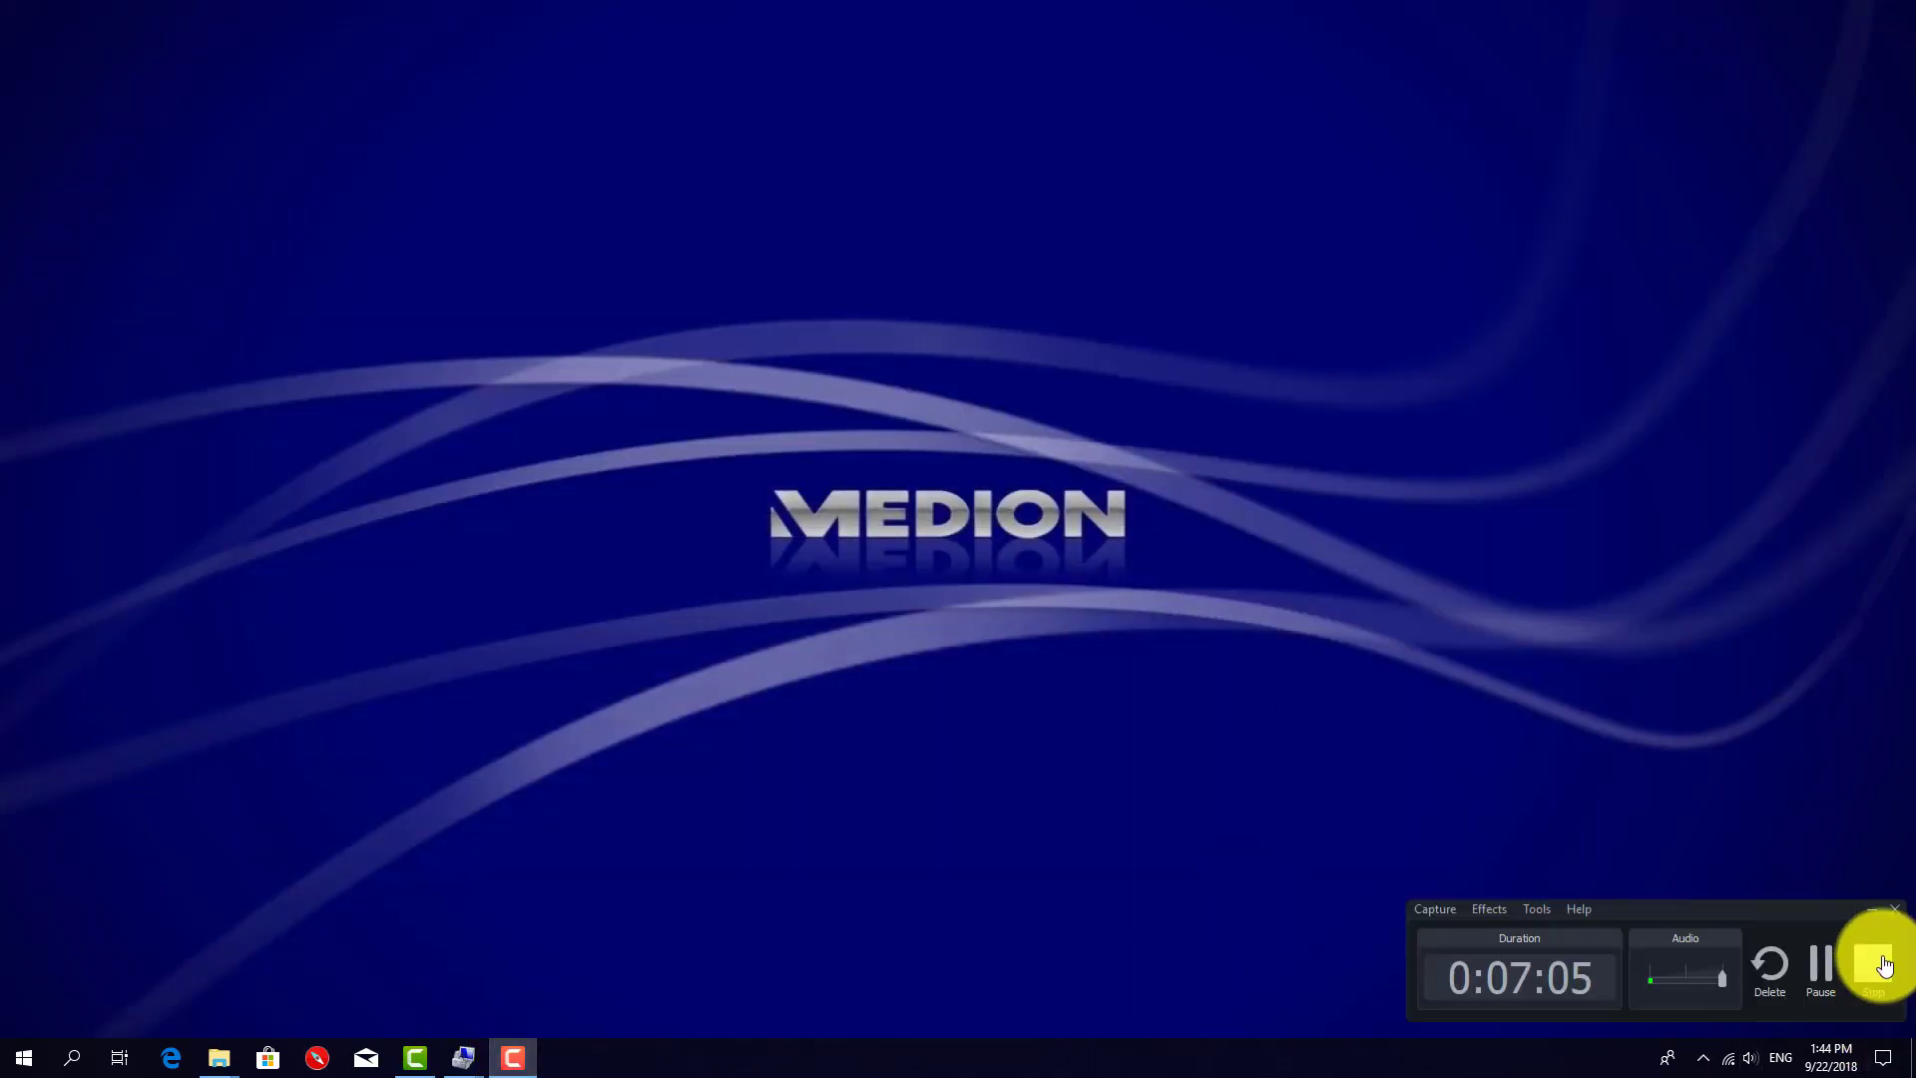